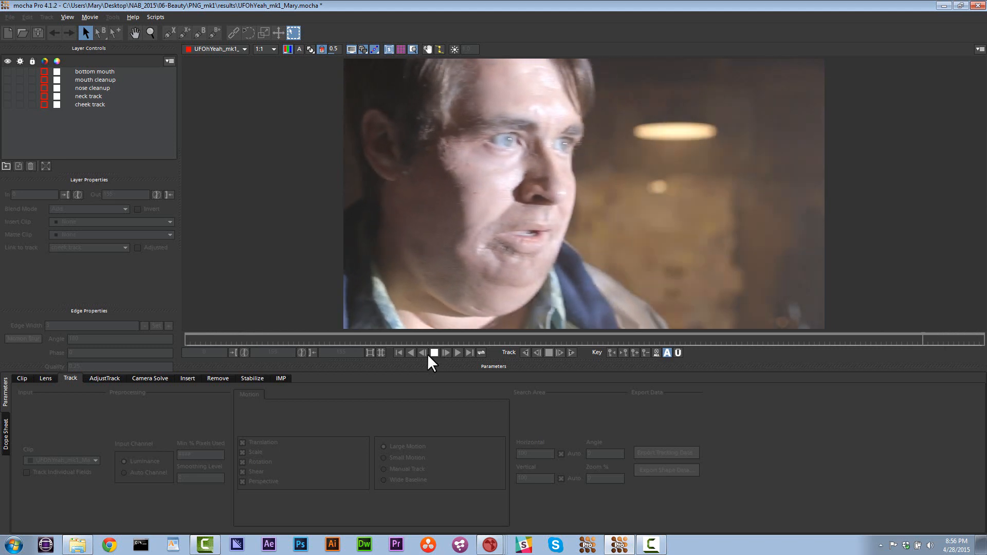
# Step: Stop playback, display all five layers with the planar grid, select them all and scrub to frame 118
pyautogui.click(431, 355)
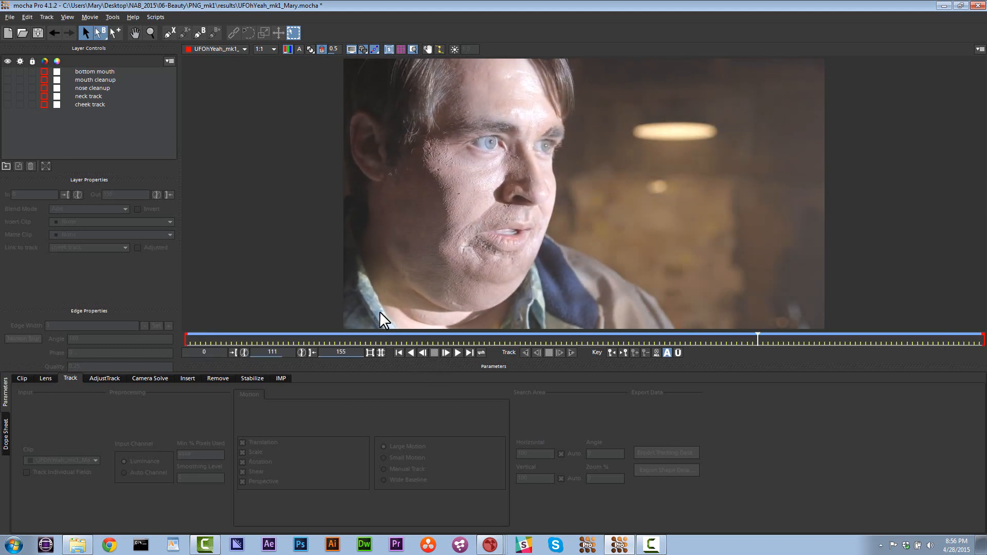
pyautogui.click(93, 72)
pyautogui.keyDown('shift'); pyautogui.click(92, 103); pyautogui.keyUp('shift')
pyautogui.click(7, 104)
pyautogui.click(400, 50)
pyautogui.click(97, 80)
pyautogui.keyDown('shift'); pyautogui.click(97, 102); pyautogui.keyUp('shift')
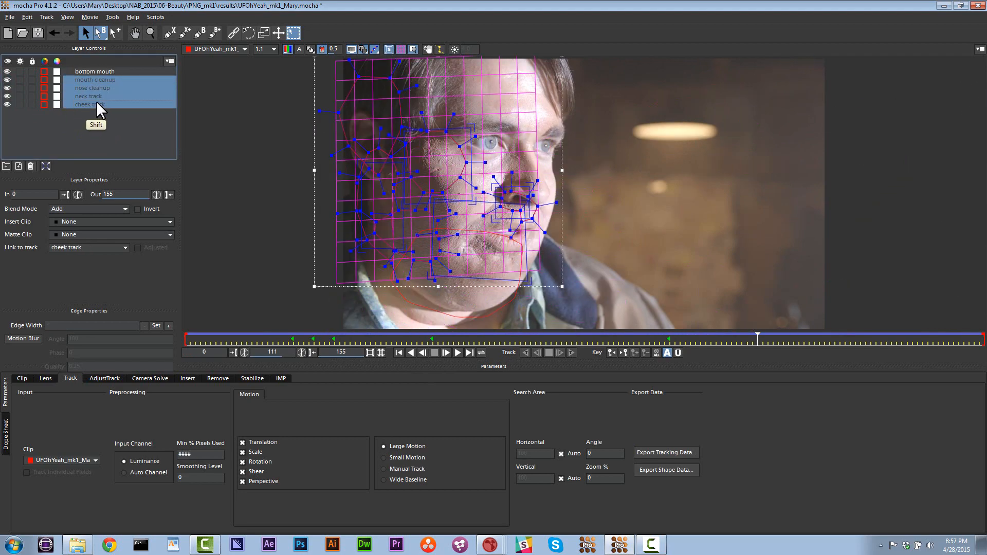
pyautogui.keyDown('ctrl'); pyautogui.click(114, 72); pyautogui.keyUp('ctrl')
pyautogui.moveTo(757, 336); pyautogui.dragTo(793, 308)
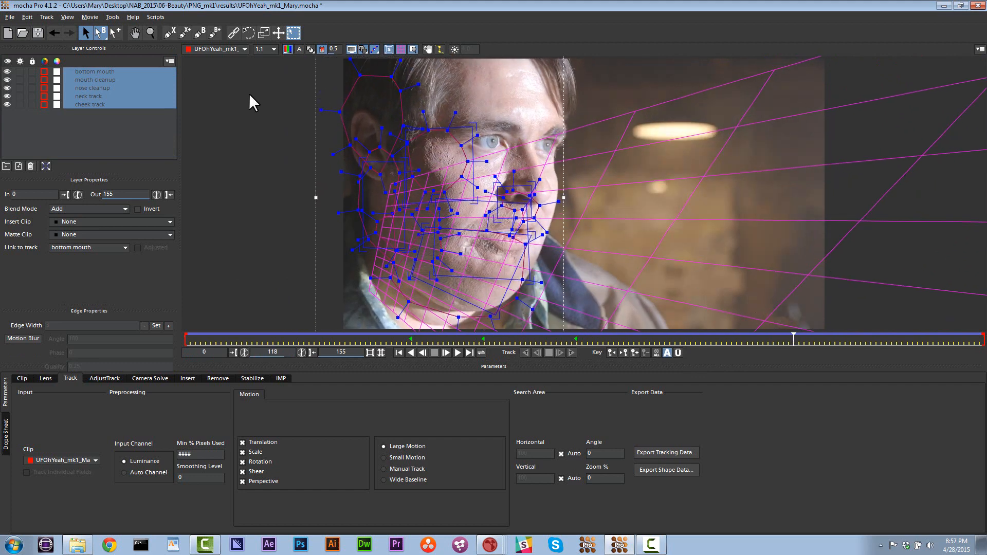
# Step: Select the bottom mouth layer and the nose cleanup shape while scrubbing back through the clip to examine their tracks
pyautogui.click(151, 135)
pyautogui.click(97, 71)
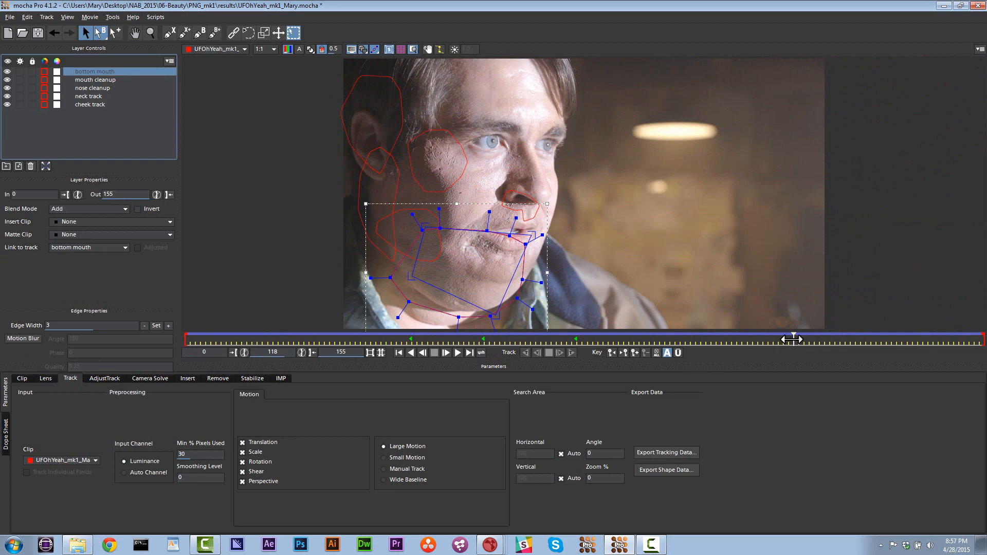
pyautogui.moveTo(793, 339); pyautogui.dragTo(496, 201)
pyautogui.click(501, 229)
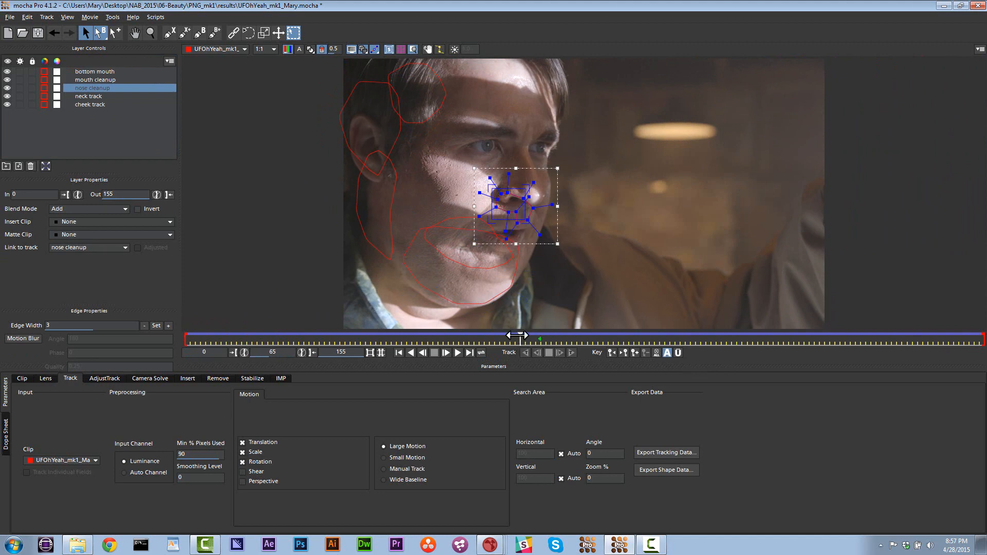
pyautogui.moveTo(518, 336); pyautogui.dragTo(126, 290)
pyautogui.click(682, 138)
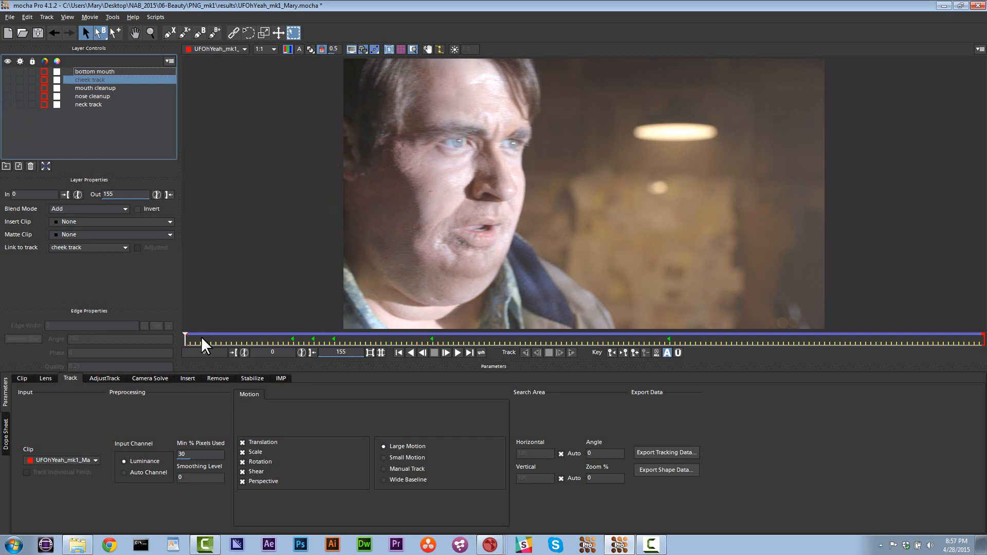
# Step: At frame 135, draw a closed X-spline around the mouth corner and chin on a new layer
pyautogui.moveTo(185, 338); pyautogui.dragTo(879, 339)
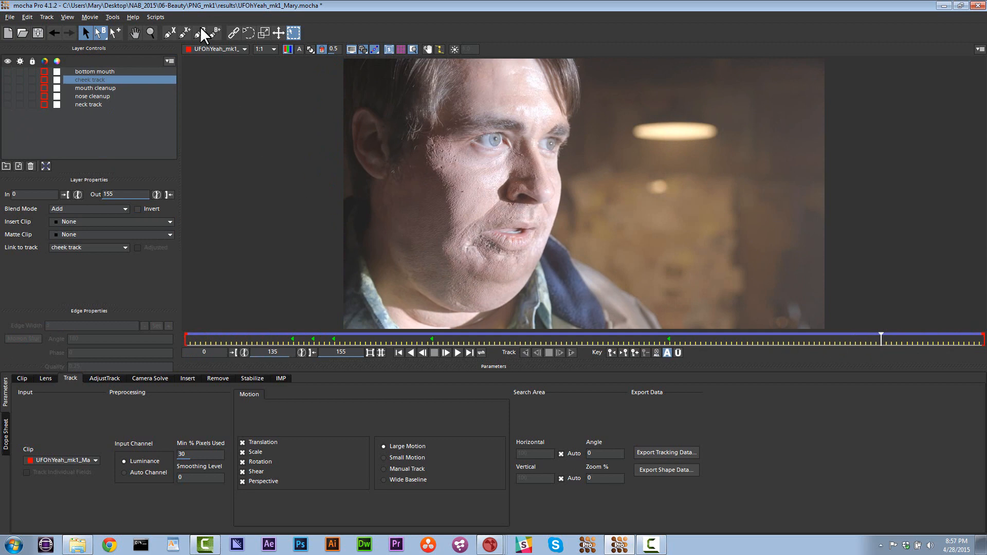
pyautogui.click(149, 31)
pyautogui.moveTo(498, 270); pyautogui.dragTo(481, 208)
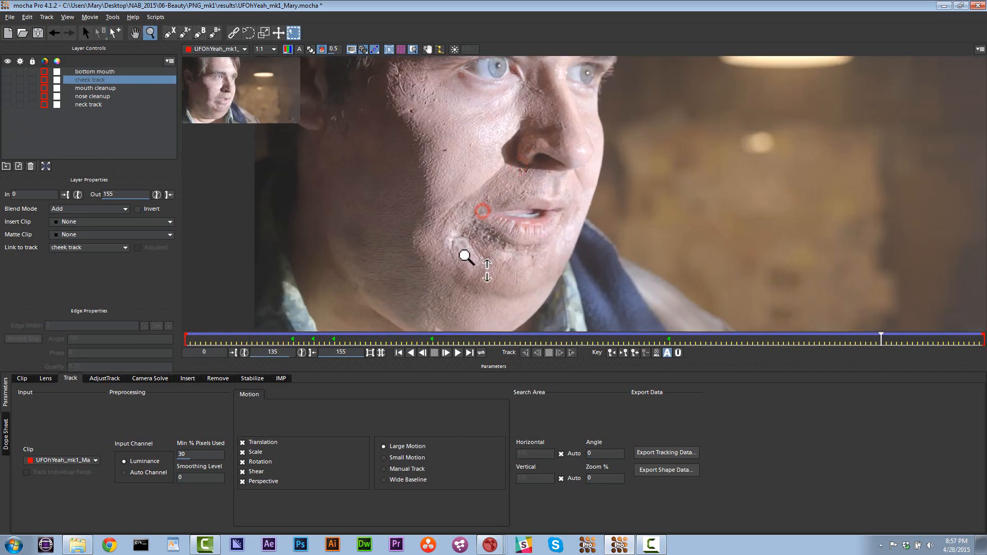
pyautogui.press('x')
pyautogui.moveTo(465, 255); pyautogui.dragTo(501, 210)
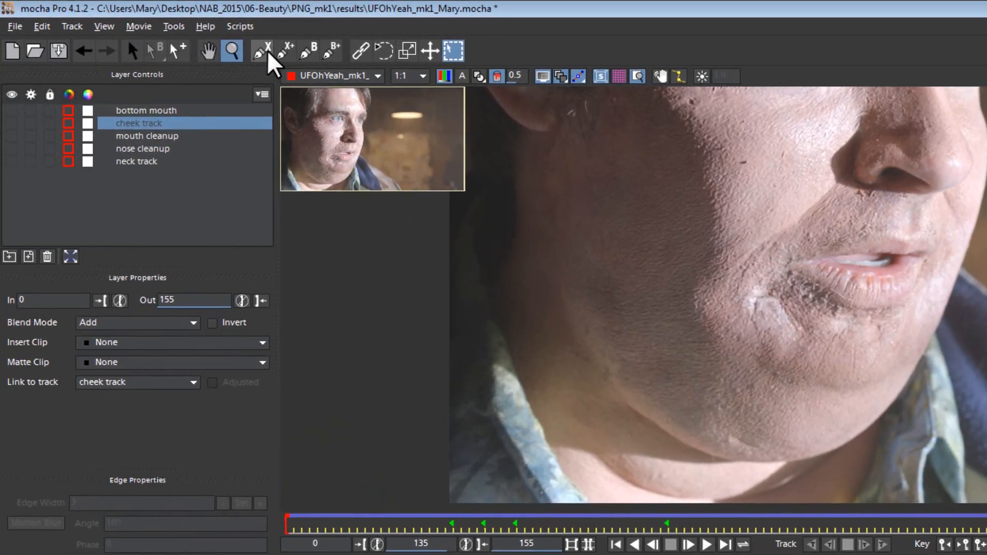
pyautogui.click(170, 32)
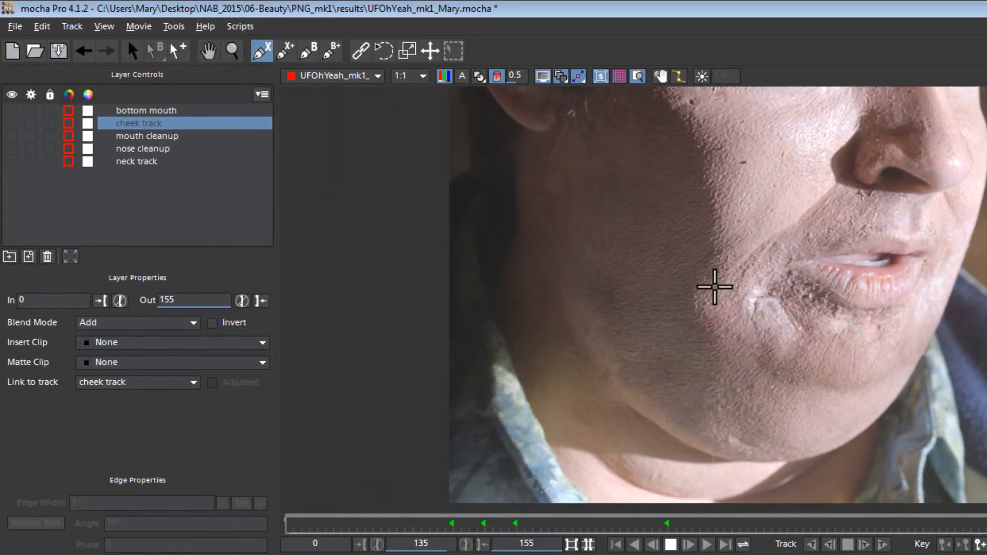
pyautogui.click(699, 301)
pyautogui.click(741, 245)
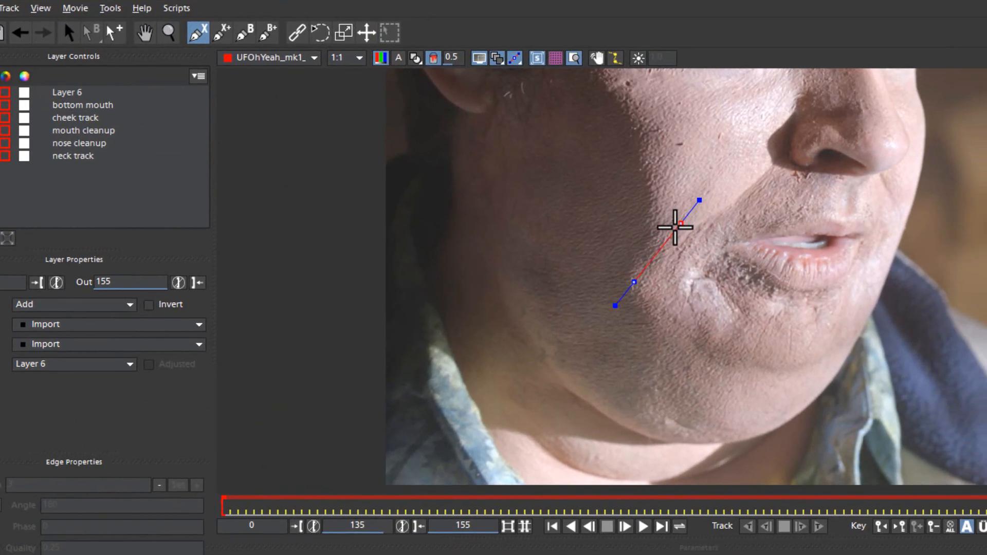
pyautogui.click(779, 227)
pyautogui.click(792, 251)
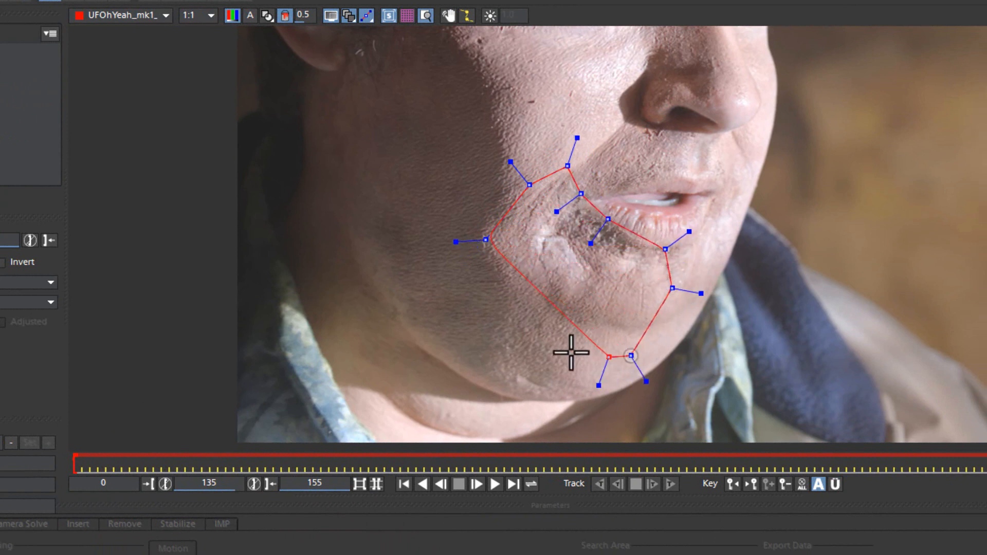
pyautogui.rightClick(483, 274)
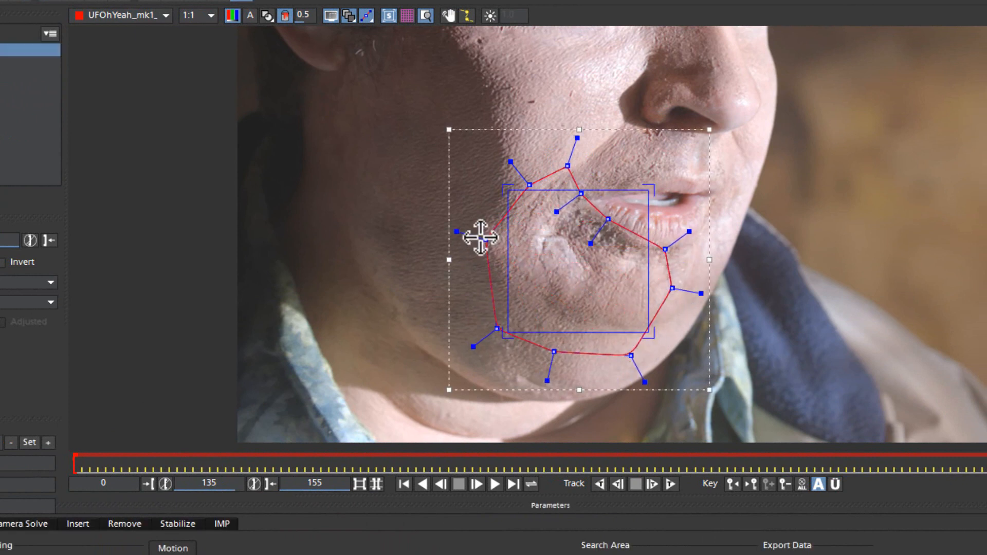
# Step: Nudge the spline's cheek-side point outward and smooth all of the spline's points into a rounded curve
pyautogui.moveTo(479, 239); pyautogui.dragTo(473, 245)
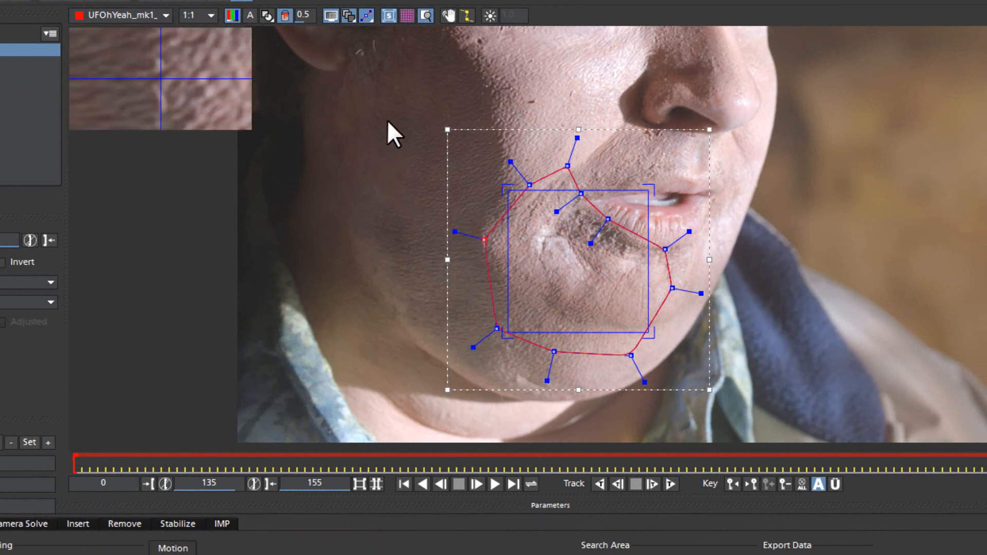
pyautogui.moveTo(387, 122); pyautogui.dragTo(772, 441)
pyautogui.moveTo(689, 232); pyautogui.dragTo(665, 248)
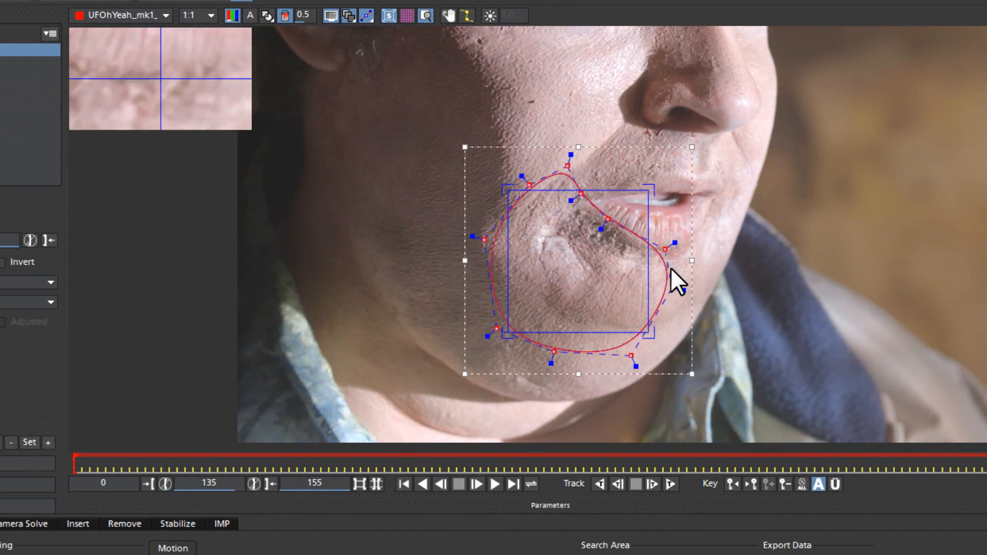
# Step: Fit the planar surface's four corners around the chin spline at the face's angle and enable Perspective motion for the track
pyautogui.moveTo(503, 184); pyautogui.dragTo(506, 169)
pyautogui.moveTo(503, 337); pyautogui.dragTo(454, 291)
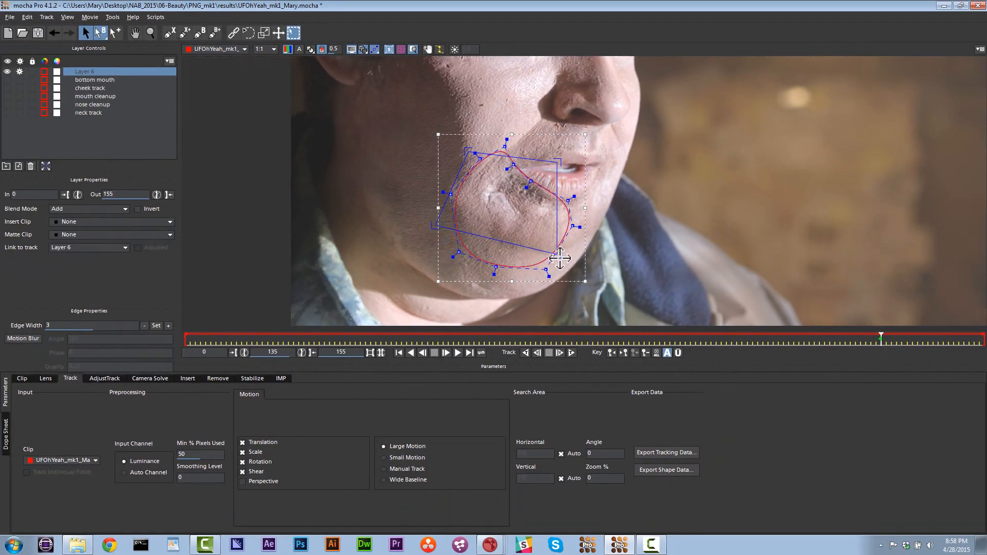
pyautogui.moveTo(559, 259); pyautogui.dragTo(549, 270)
pyautogui.moveTo(558, 163); pyautogui.dragTo(594, 188)
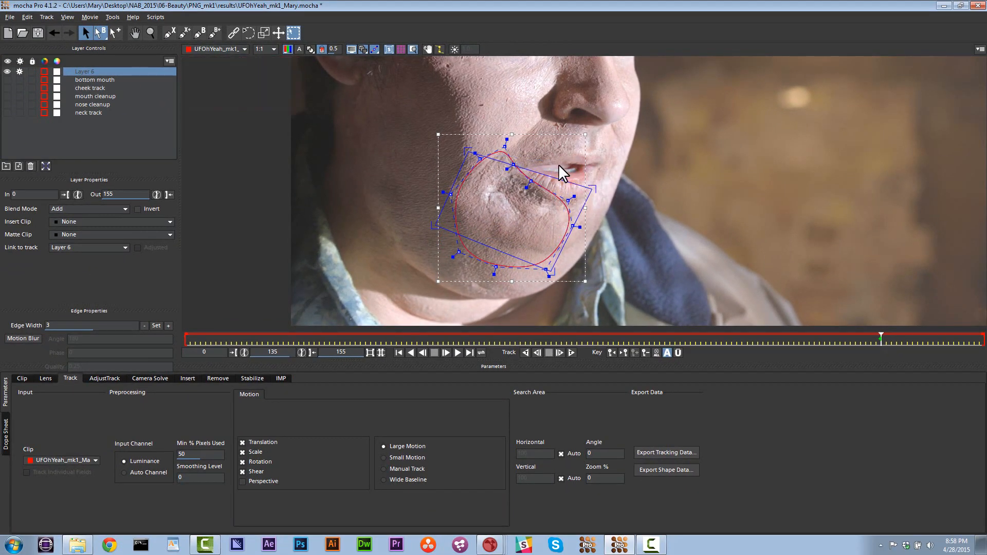
pyautogui.moveTo(466, 151); pyautogui.dragTo(470, 135)
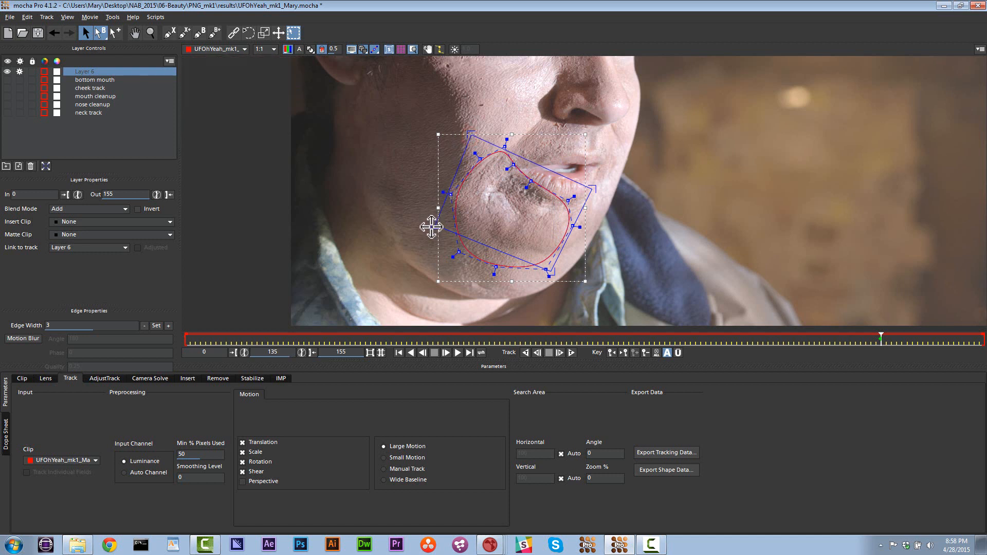
pyautogui.moveTo(430, 227); pyautogui.dragTo(423, 217)
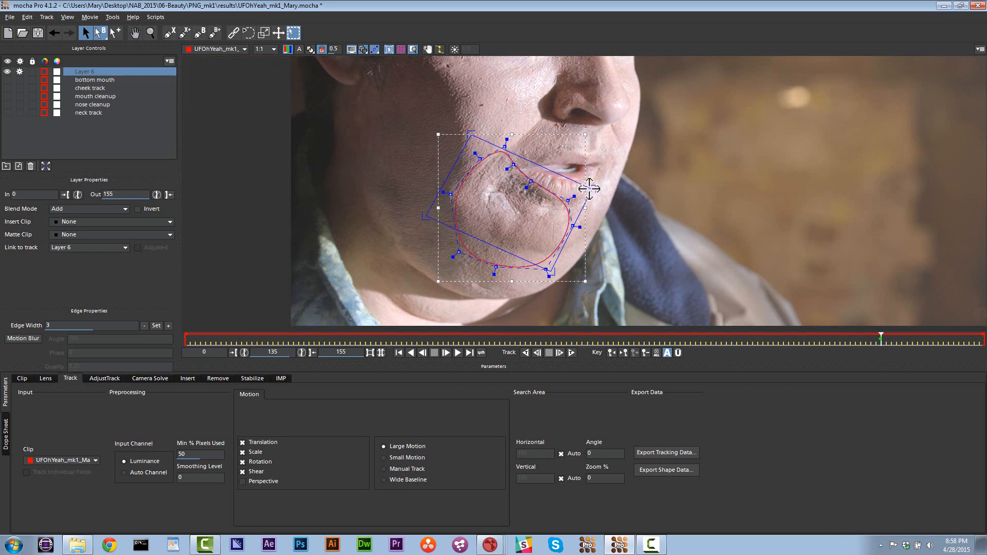
pyautogui.moveTo(589, 189); pyautogui.dragTo(594, 186)
pyautogui.moveTo(469, 132); pyautogui.dragTo(466, 127)
pyautogui.hotkey('ctrl', 'z')
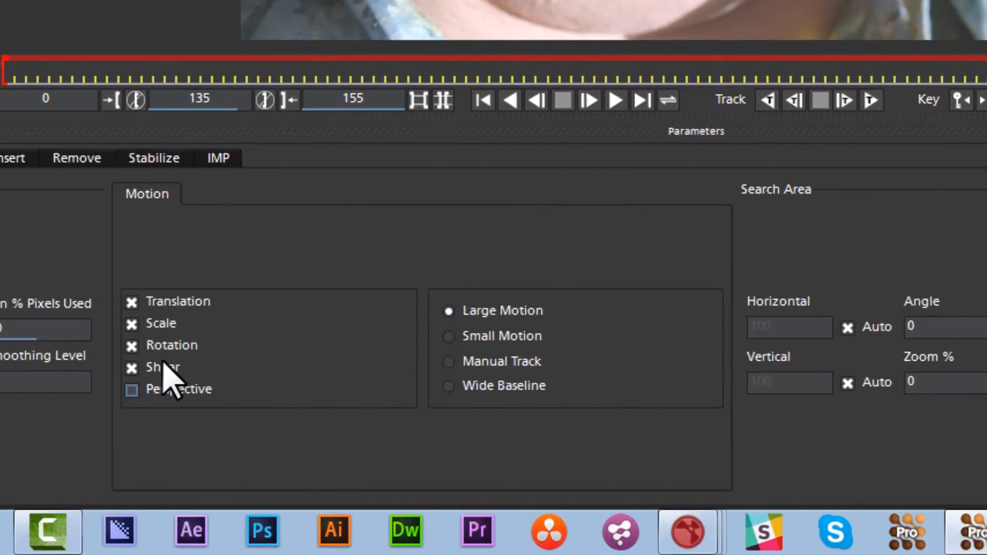
pyautogui.click(131, 389)
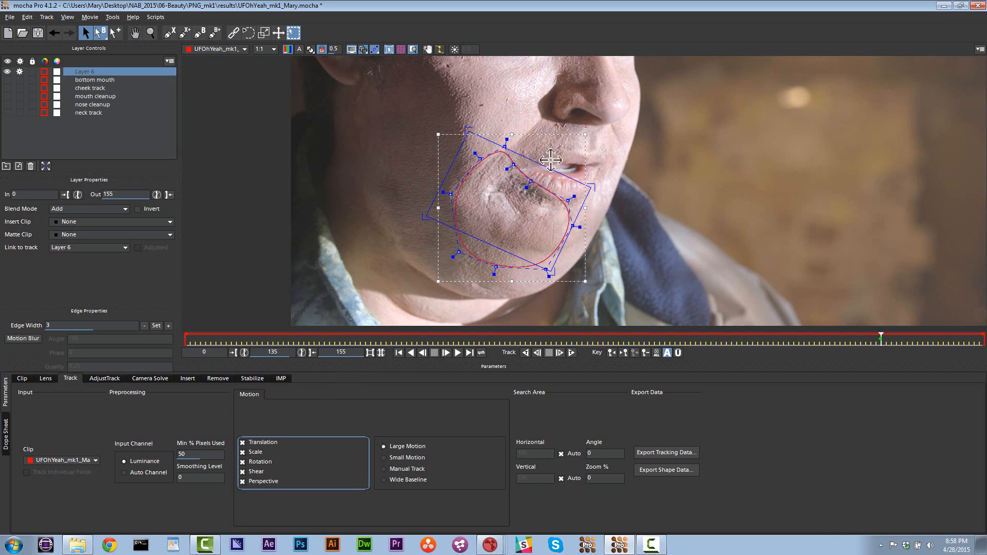
# Step: Stretch the spline toward the front of the face so it covers more of the lower lip and chin
pyautogui.moveTo(583, 149)
pyautogui.mouseDown()
pyautogui.moveTo(600, 154)
pyautogui.moveTo(592, 150)
pyautogui.mouseUp()
pyautogui.hotkey('ctrl', 'z')
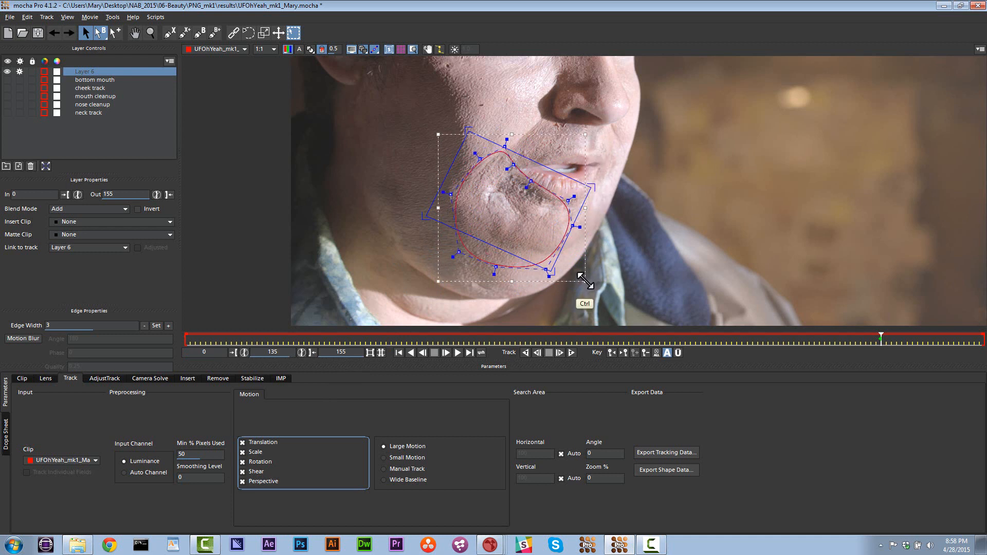
pyautogui.keyDown('ctrl'); pyautogui.moveTo(585, 281); pyautogui.dragTo(608, 273); pyautogui.keyUp('ctrl')
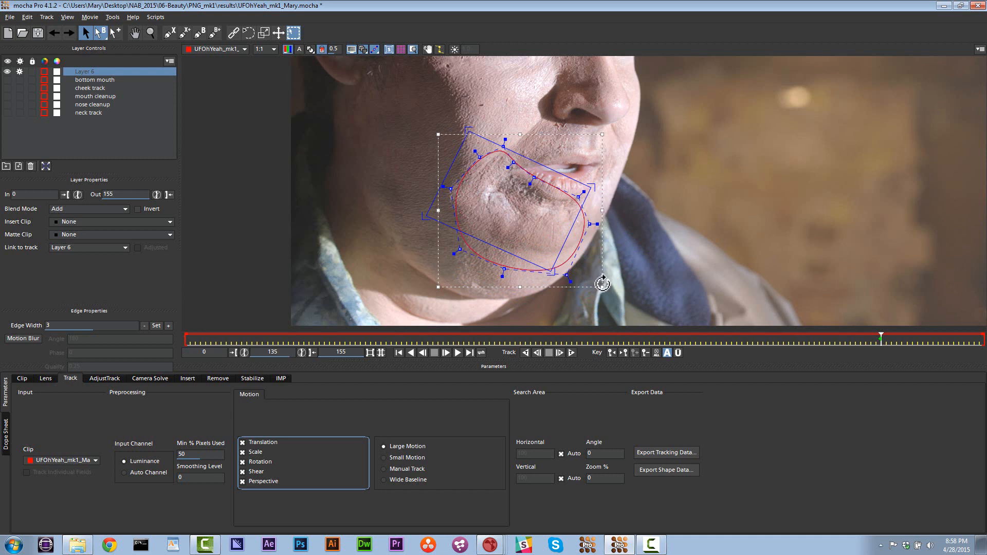
pyautogui.moveTo(602, 283); pyautogui.dragTo(622, 274)
pyautogui.moveTo(599, 228)
pyautogui.mouseDown()
pyautogui.moveTo(596, 212)
pyautogui.moveTo(591, 273)
pyautogui.moveTo(588, 209)
pyautogui.moveTo(578, 275)
pyautogui.moveTo(586, 204)
pyautogui.moveTo(596, 235)
pyautogui.mouseUp()
pyautogui.hotkey('ctrl', 'z')
pyautogui.moveTo(620, 296)
pyautogui.keyDown('ctrl'); pyautogui.mouseDown()
pyautogui.moveTo(591, 215)
pyautogui.moveTo(568, 247)
pyautogui.moveTo(551, 223)
pyautogui.moveTo(568, 261)
pyautogui.moveTo(548, 242)
pyautogui.moveTo(607, 268)
pyautogui.moveTo(591, 239)
pyautogui.moveTo(615, 258)
pyautogui.mouseUp(); pyautogui.keyUp('ctrl')
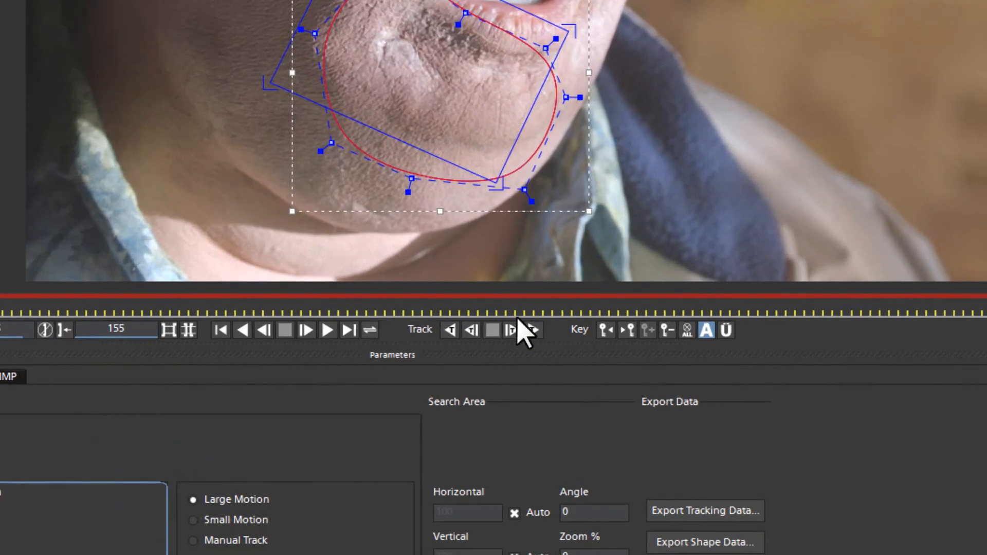
# Step: Track the new chin layer forward from frame 135 to the clip's end and backward from frame 135 to frame 93
pyautogui.click(531, 329)
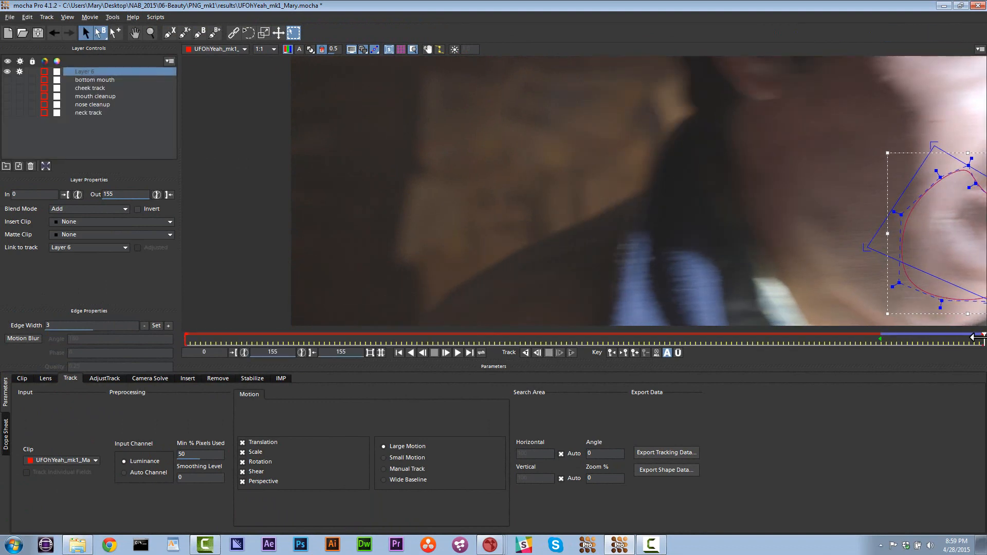
pyautogui.moveTo(973, 337); pyautogui.dragTo(872, 339)
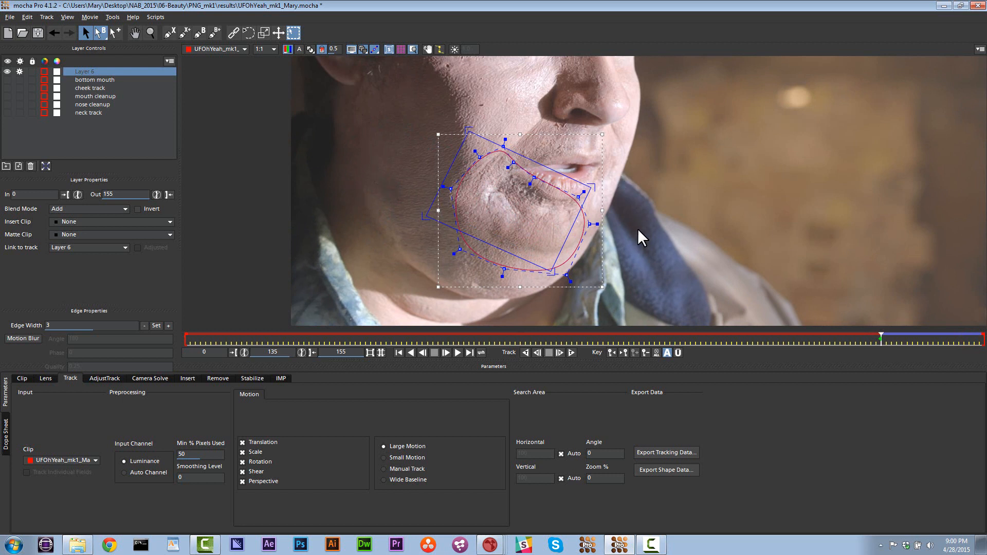
pyautogui.click(525, 353)
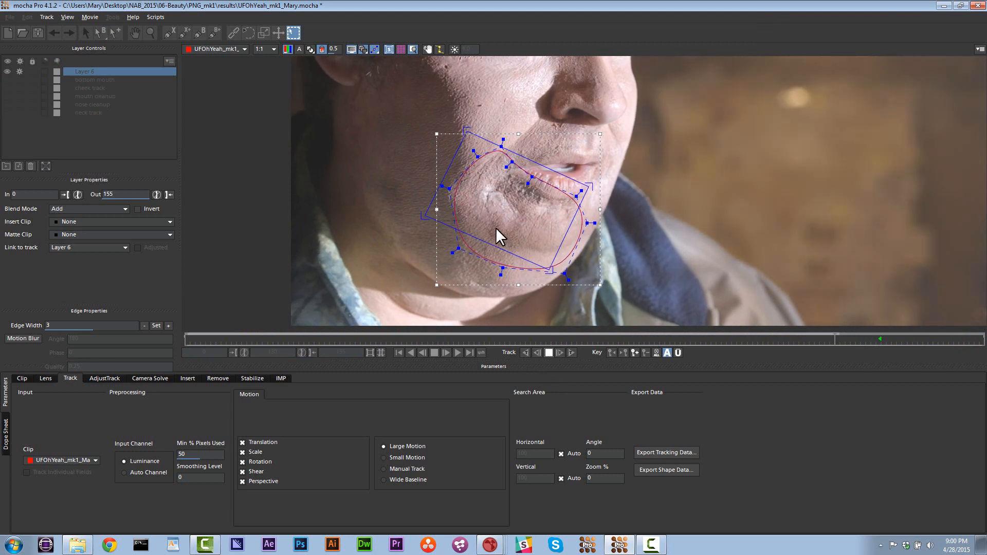
pyautogui.press('z')
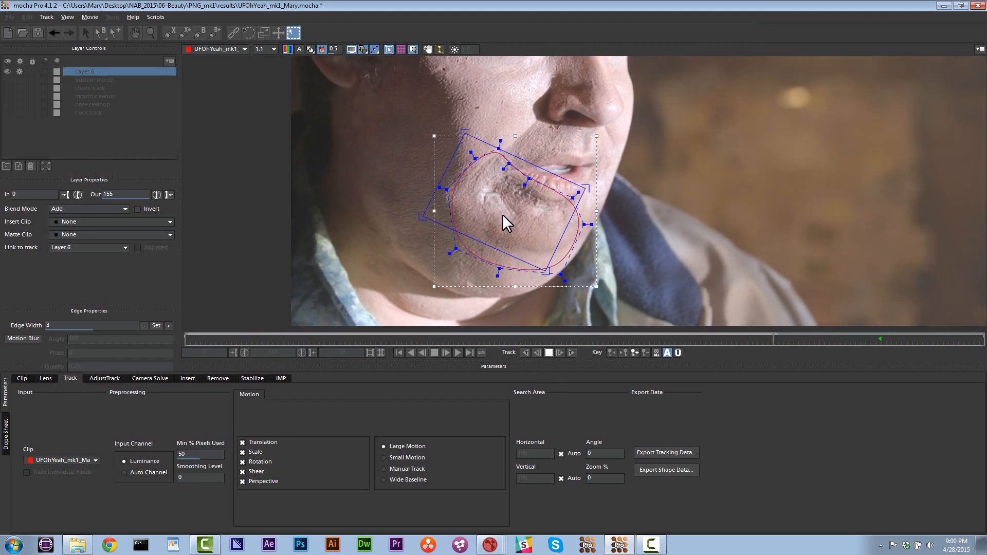
pyautogui.press('z')
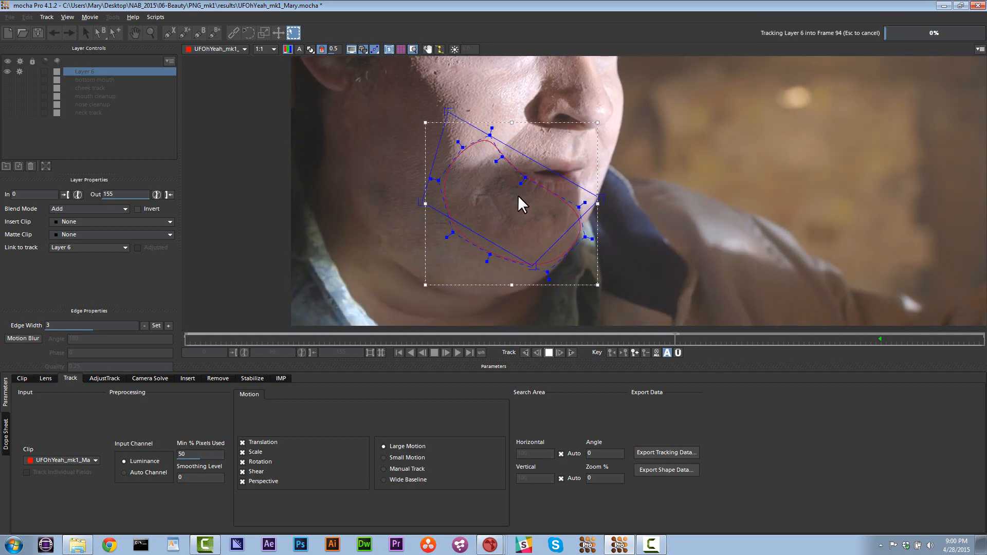
pyautogui.press('Escape')
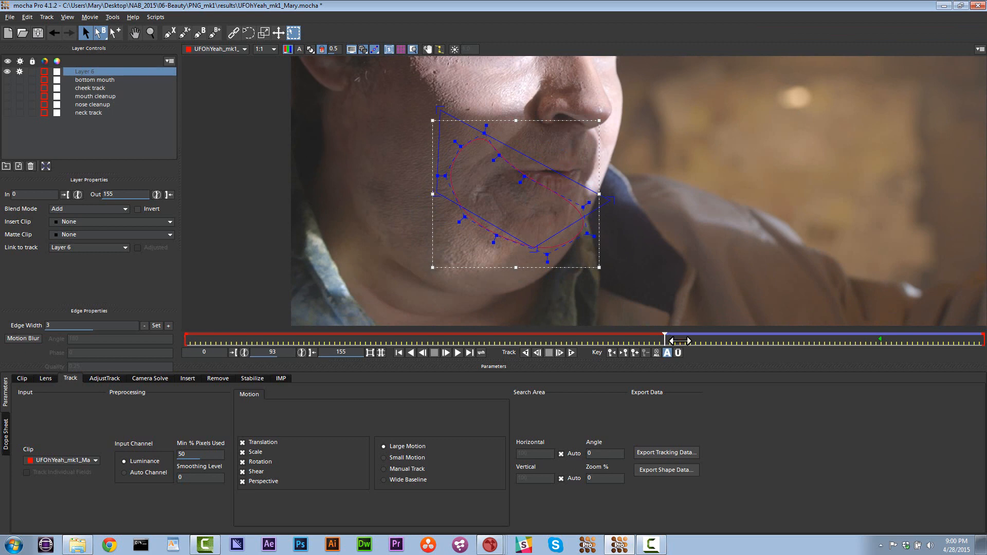
# Step: At frame 98, select all the spline's points and move the shape off the mouth onto the shadowed cheek, leaving the surface in place
pyautogui.moveTo(679, 341)
pyautogui.mouseDown()
pyautogui.moveTo(697, 340)
pyautogui.moveTo(688, 343)
pyautogui.mouseUp()
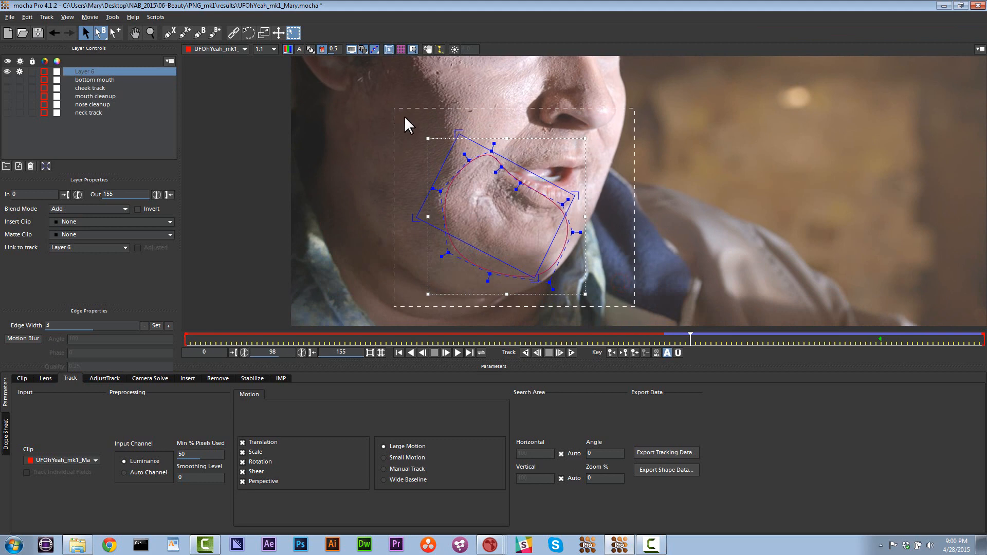
pyautogui.moveTo(405, 117); pyautogui.dragTo(394, 109)
pyautogui.moveTo(681, 340); pyautogui.dragTo(688, 342)
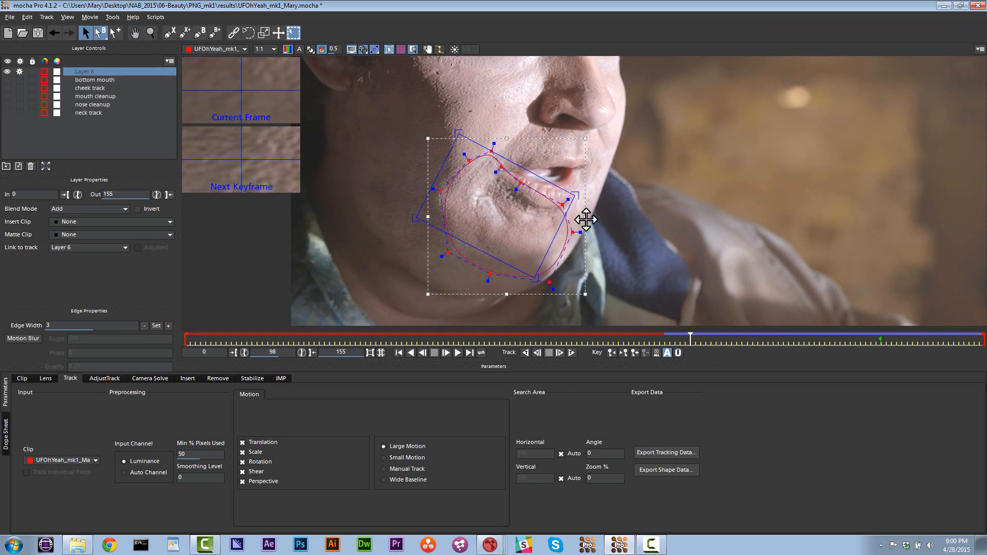
pyautogui.moveTo(586, 204); pyautogui.dragTo(439, 146)
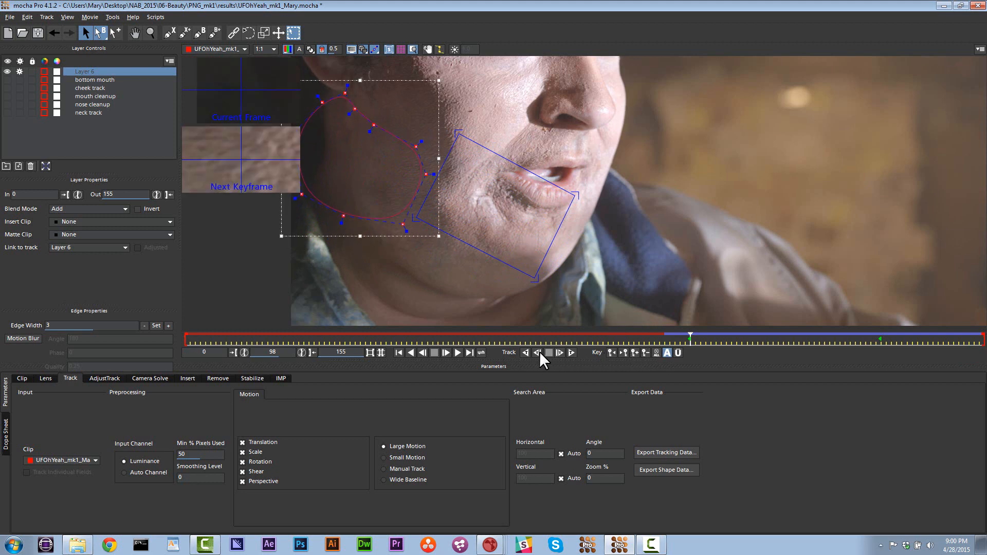
# Step: Track the relocated shape backward from frame 98 to frame 89 and move it back over the mouth corner and chin
pyautogui.click(523, 352)
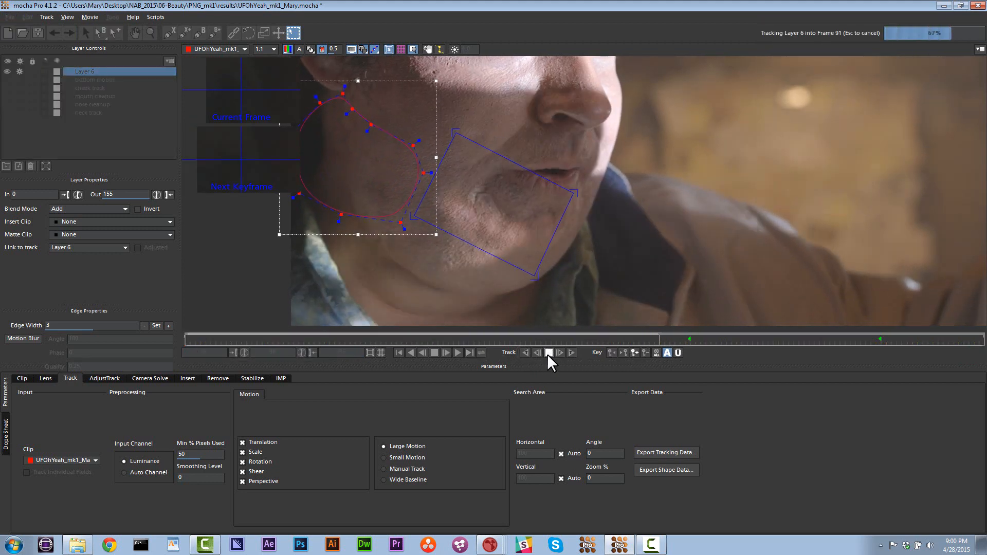
pyautogui.click(548, 353)
pyautogui.moveTo(397, 78); pyautogui.dragTo(546, 138)
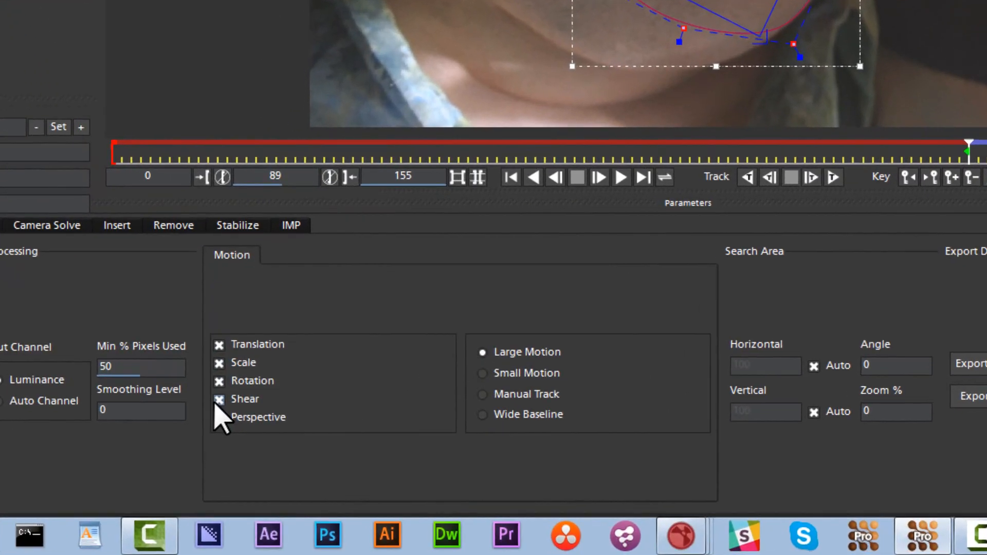
# Step: Try tracking the chin shape backward from frame 89 with perspective turned off, and return to frame 89
pyautogui.click(219, 417)
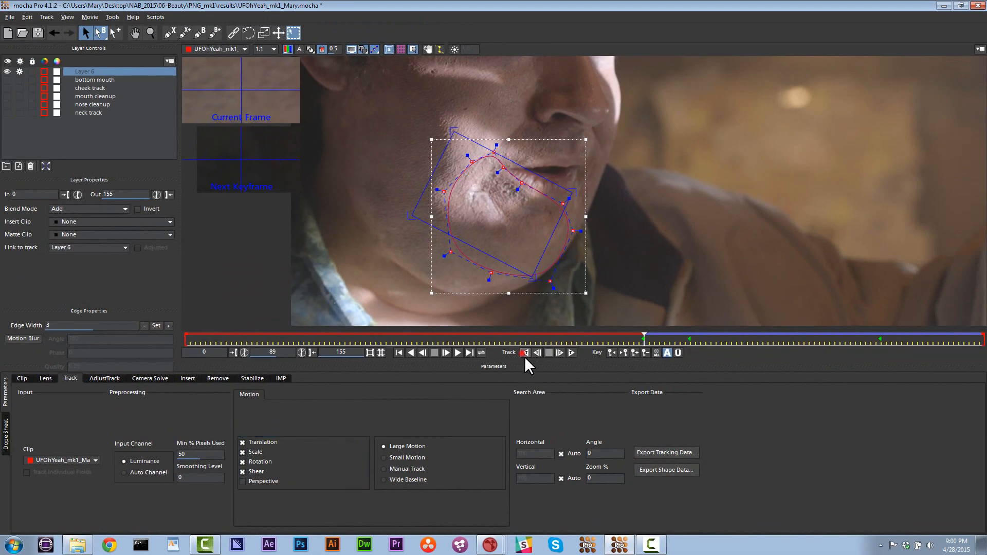
pyautogui.click(747, 178)
pyautogui.click(548, 353)
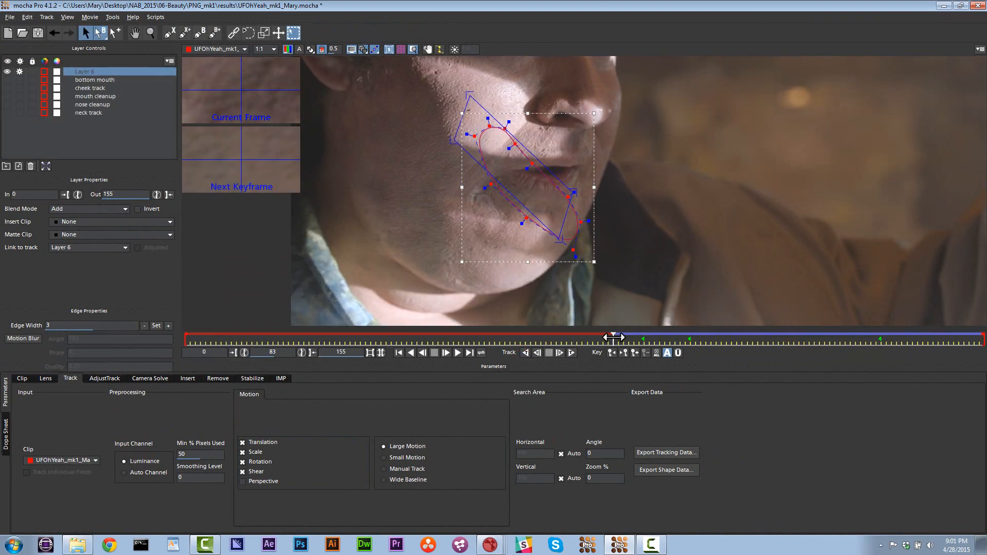
pyautogui.moveTo(635, 341); pyautogui.dragTo(643, 341)
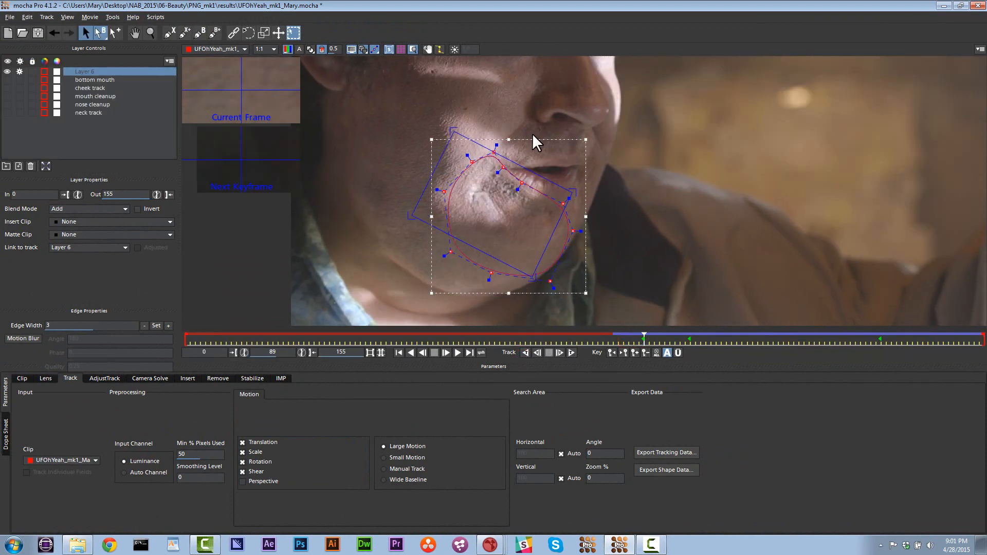
# Step: Try moving the shape onto the lower jaw and neck and tracking backward from frame 89, returning to frame 89
pyautogui.moveTo(532, 139); pyautogui.dragTo(448, 171)
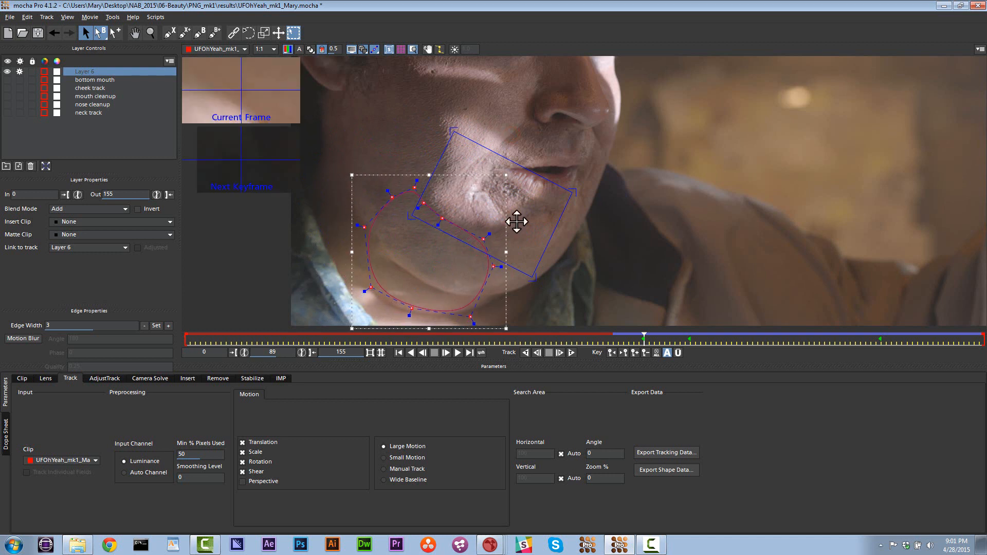
pyautogui.click(525, 353)
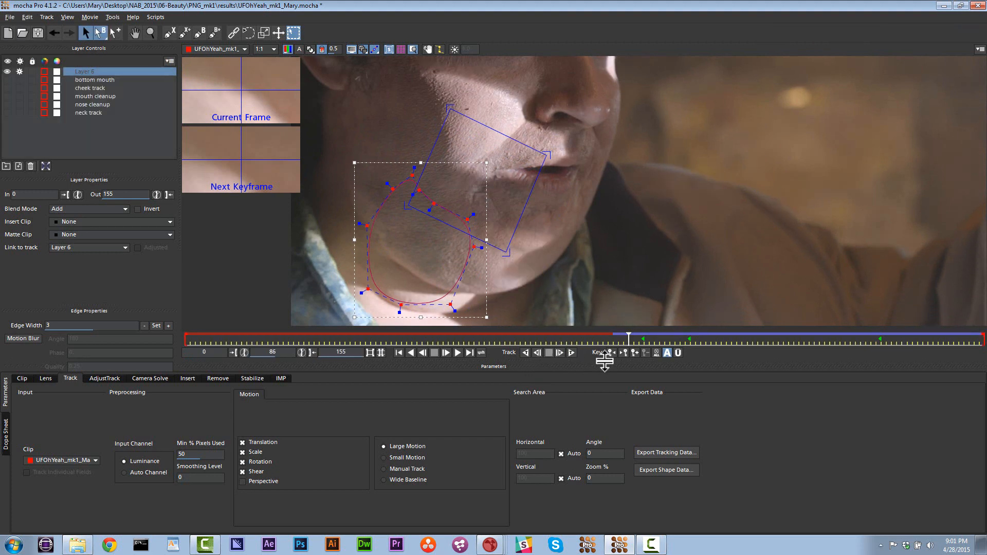
pyautogui.moveTo(637, 338); pyautogui.dragTo(652, 338)
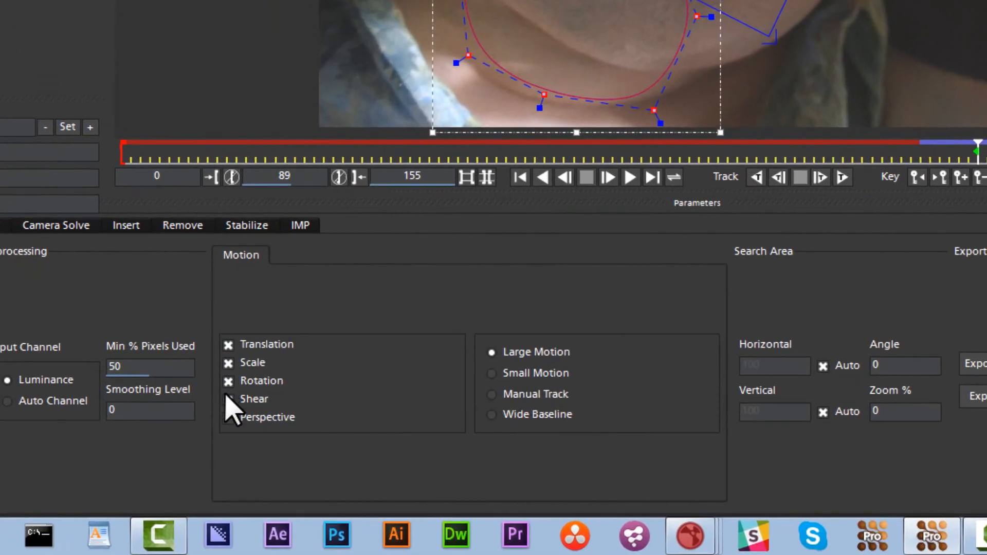
# Step: Turn off shear, rotation and scale so the track uses translation only
pyautogui.click(242, 471)
pyautogui.click(247, 381)
pyautogui.click(247, 363)
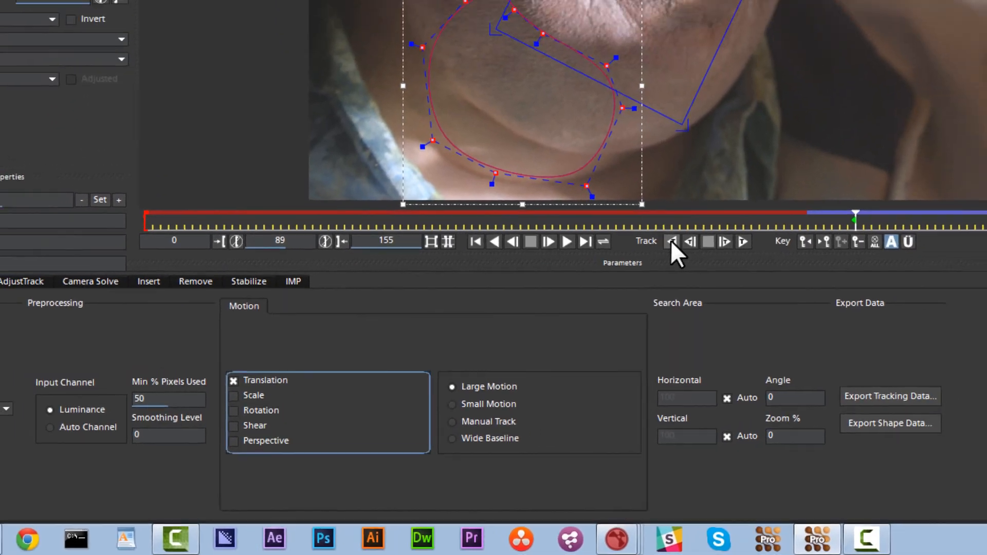
# Step: Try a translation-only backward track from frame 89 with the shape on the lower jaw, and return to frame 89
pyautogui.click(672, 242)
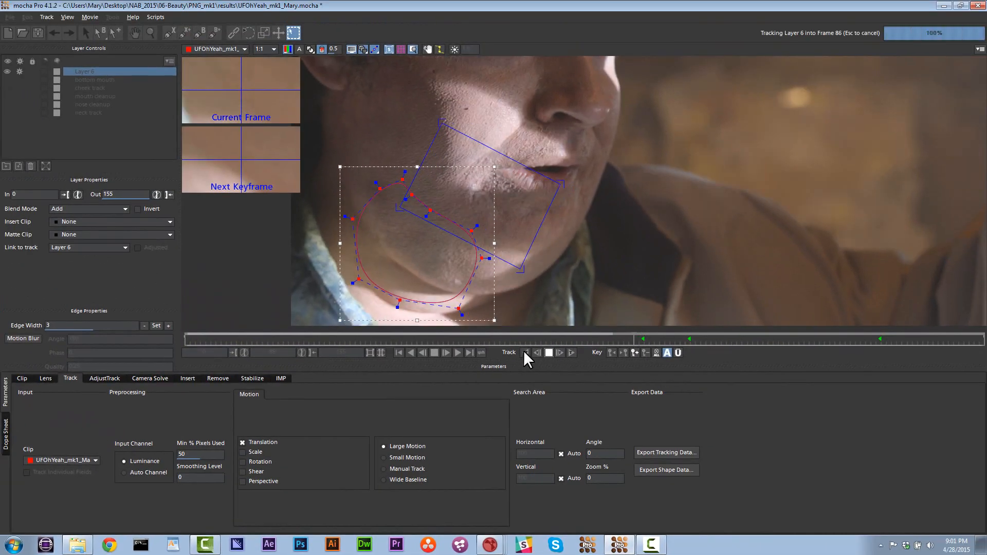
pyautogui.click(546, 351)
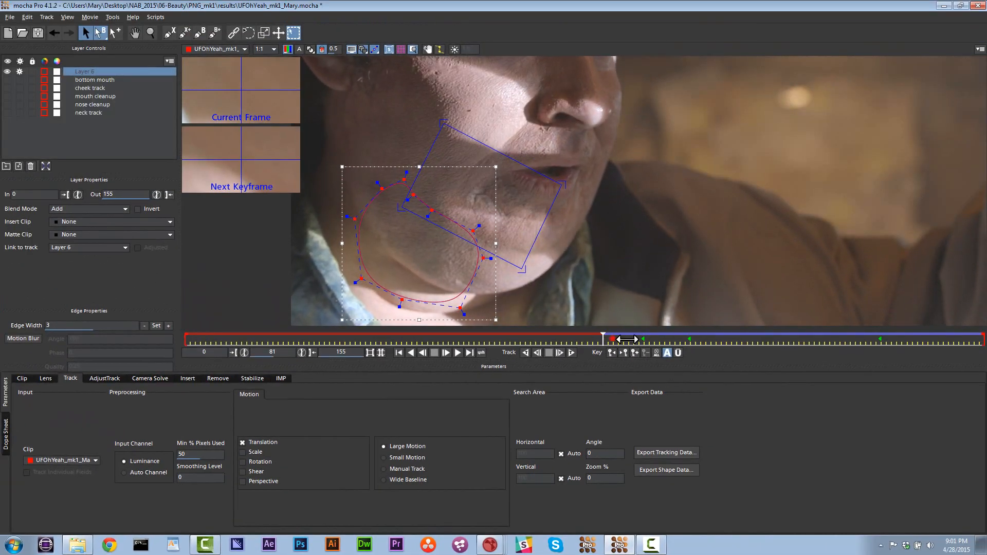
pyautogui.moveTo(626, 337)
pyautogui.mouseDown()
pyautogui.moveTo(656, 337)
pyautogui.moveTo(617, 335)
pyautogui.moveTo(661, 335)
pyautogui.moveTo(632, 335)
pyautogui.moveTo(643, 336)
pyautogui.mouseUp()
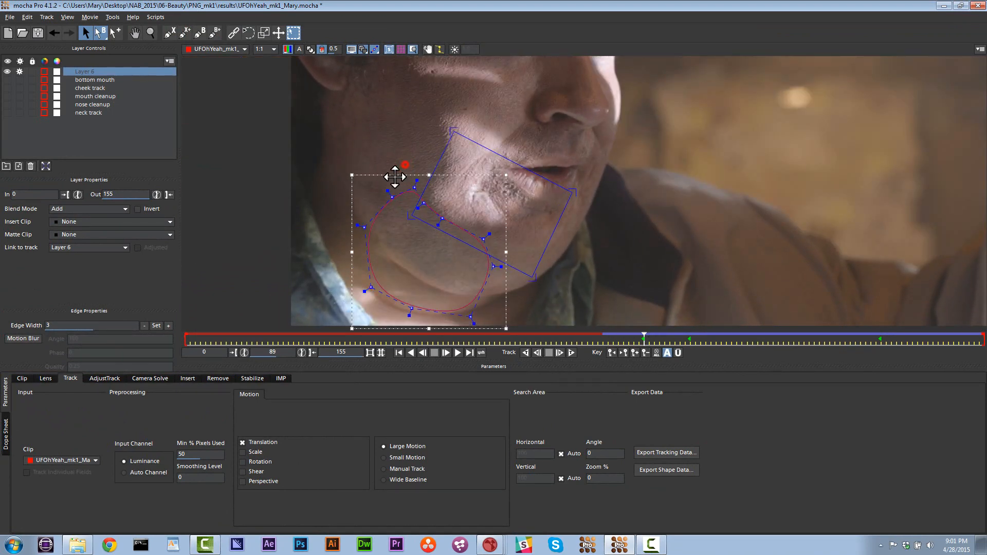
# Step: Move the shape onto the shadowed cheek, track backward from frame 89 to frame 68, and place it back over the mouth corner and chin
pyautogui.click(536, 353)
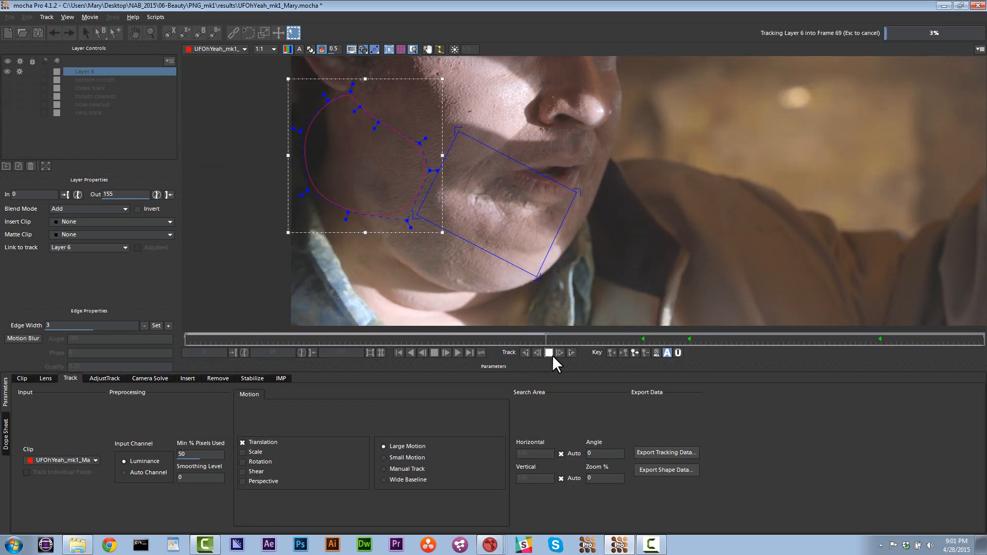
pyautogui.click(548, 352)
pyautogui.moveTo(392, 79); pyautogui.dragTo(523, 133)
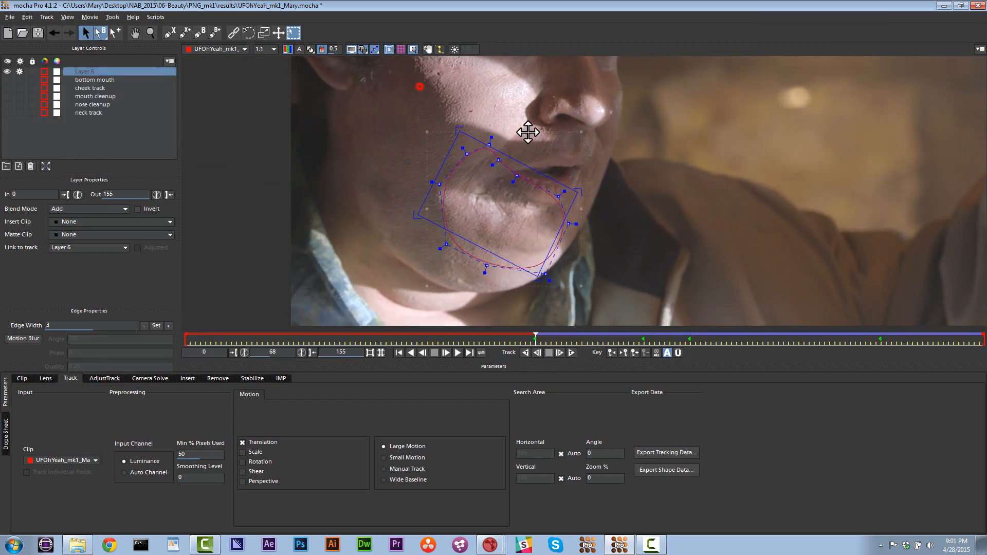
# Step: Track backward from frame 68 to frame 25 and move the shape onto the shadowed cheek
pyautogui.click(537, 353)
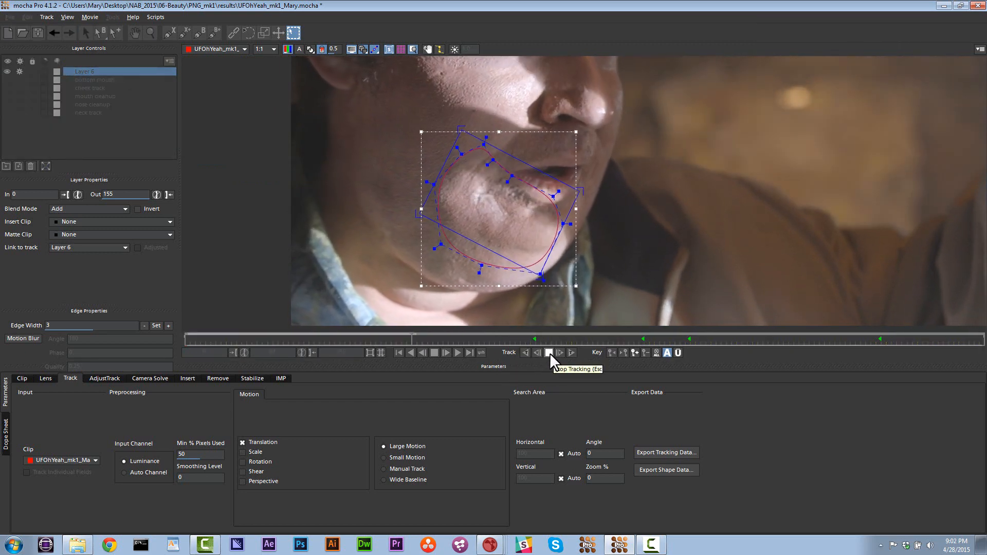
pyautogui.click(549, 353)
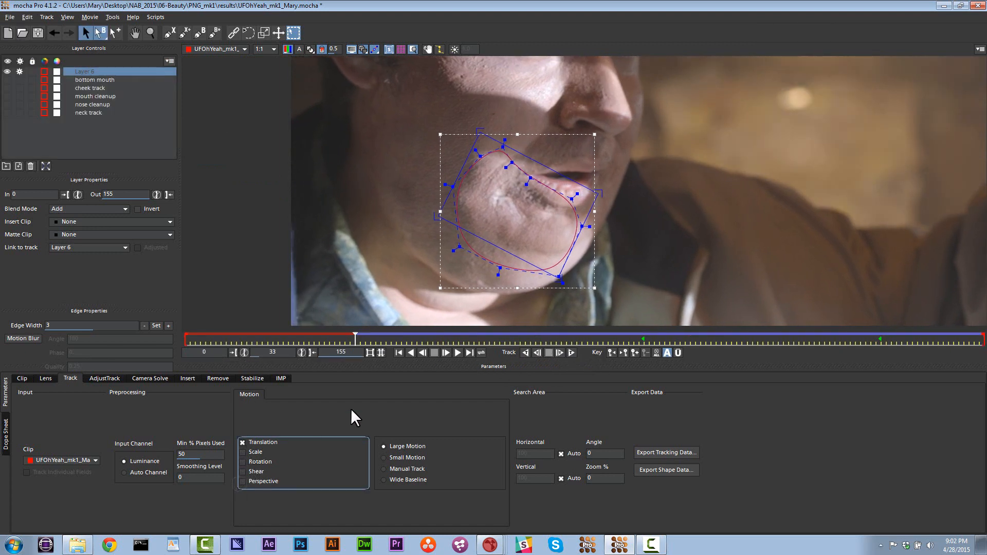
pyautogui.click(525, 353)
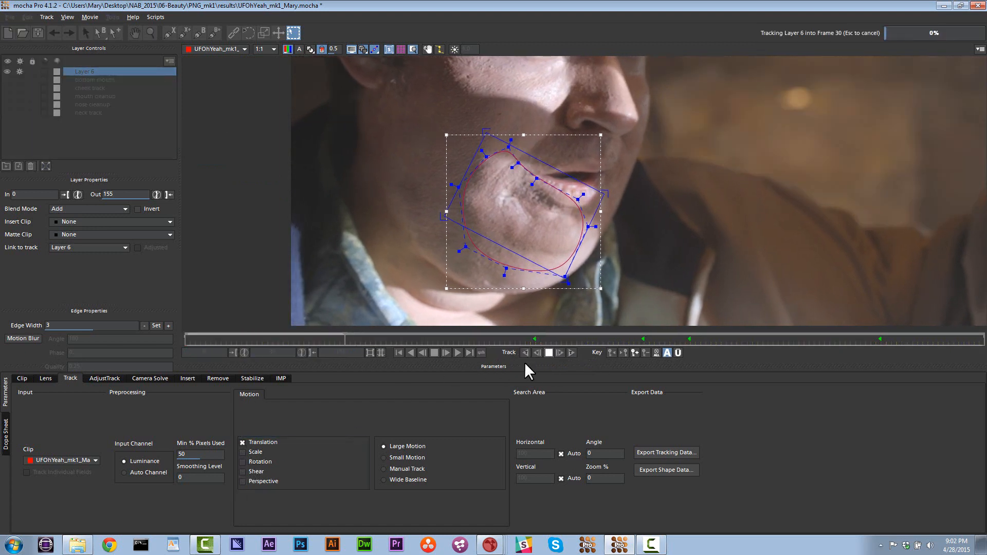
pyautogui.click(548, 353)
pyautogui.moveTo(578, 142); pyautogui.dragTo(467, 102)
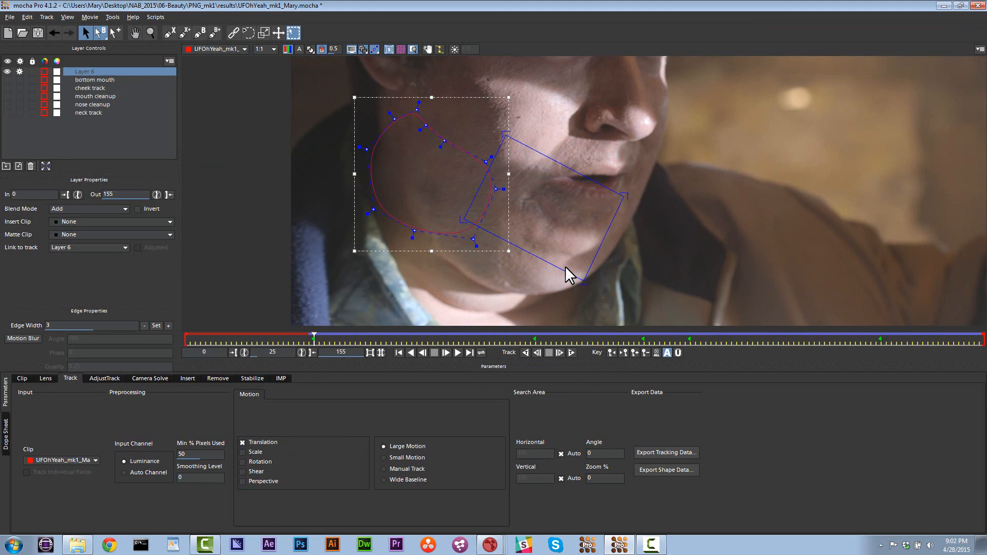
# Step: Track backward from frame 25 to frame 15 and move the shape back over the mouth corner and chin
pyautogui.click(538, 353)
pyautogui.click(549, 353)
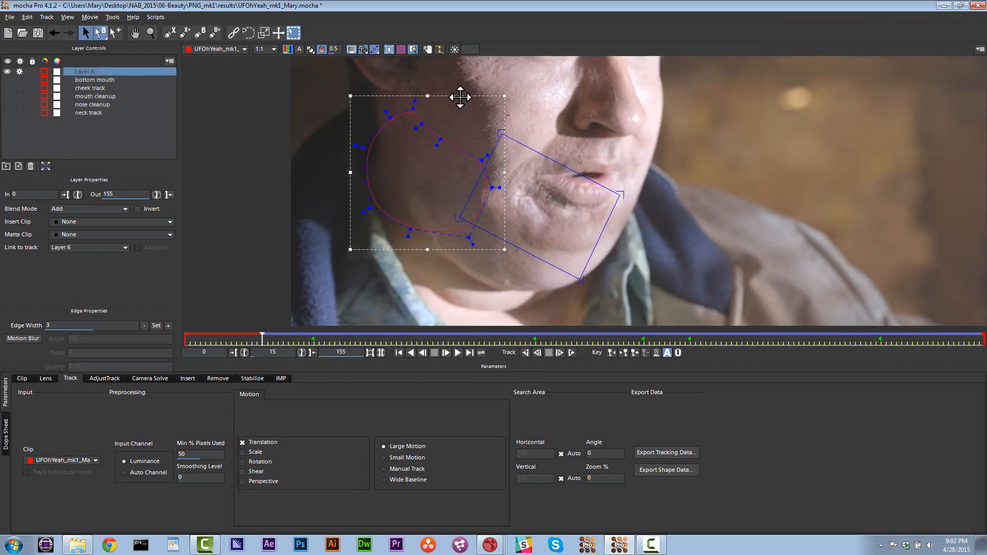
pyautogui.moveTo(460, 97); pyautogui.dragTo(573, 141)
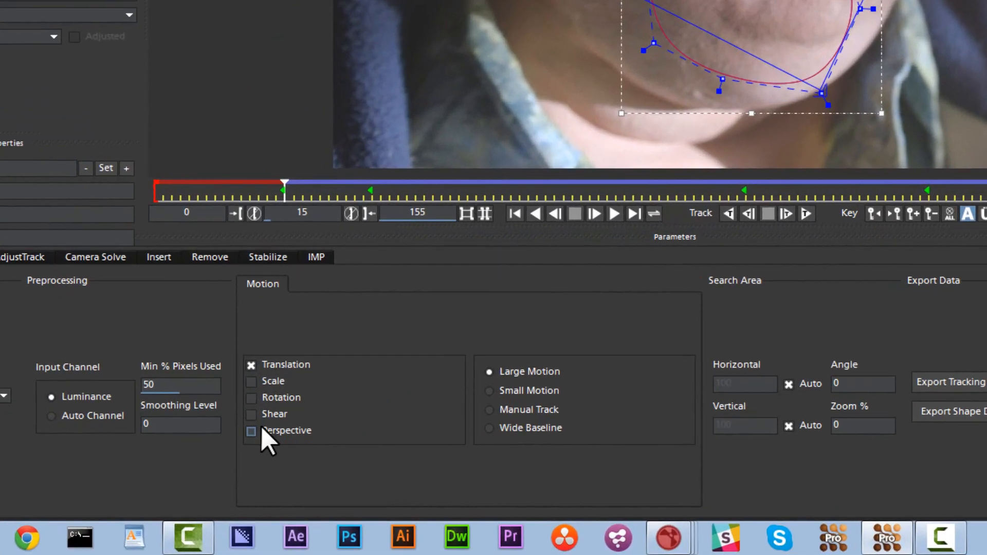
# Step: Enable all motion types including perspective, track backward from frame 15 to the clip's start, and scrub through the tracked surface
pyautogui.click(261, 430)
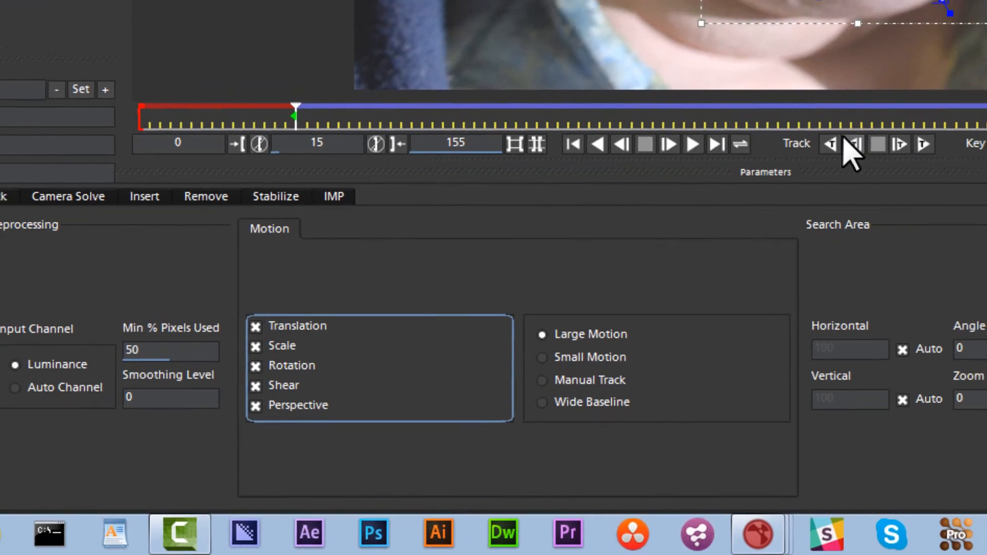
pyautogui.click(728, 214)
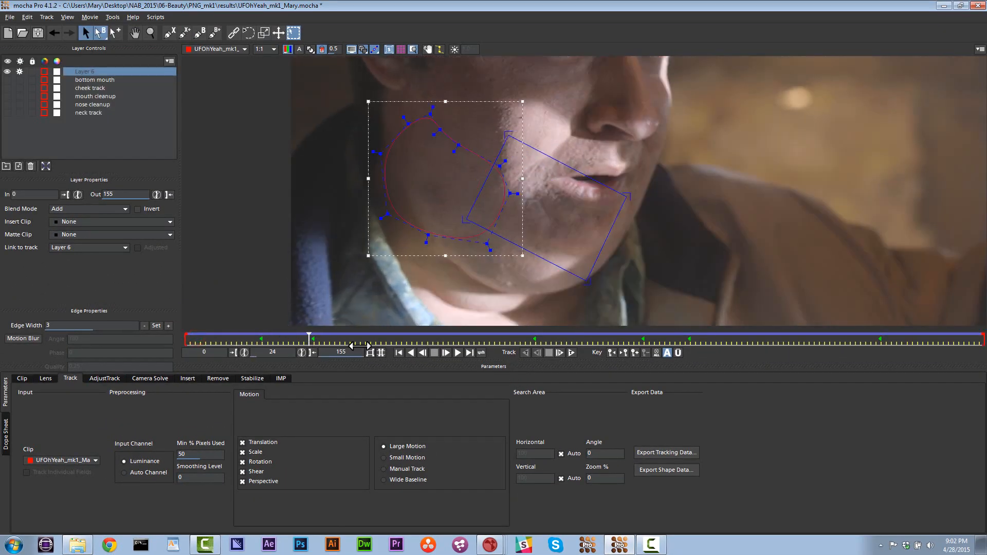
pyautogui.moveTo(360, 346); pyautogui.dragTo(617, 325)
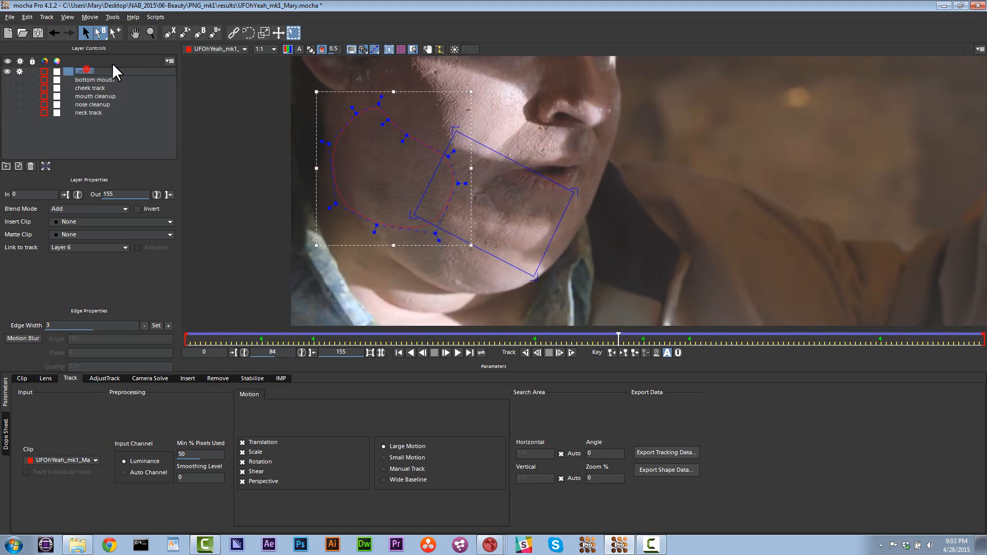
# Step: Rename the tracked layer "new chin track" and collect the five older layers in a group named "old"
pyautogui.write('new chin track')
pyautogui.click(27, 85)
pyautogui.click(89, 80)
pyautogui.keyDown('shift'); pyautogui.click(87, 112); pyautogui.keyUp('shift')
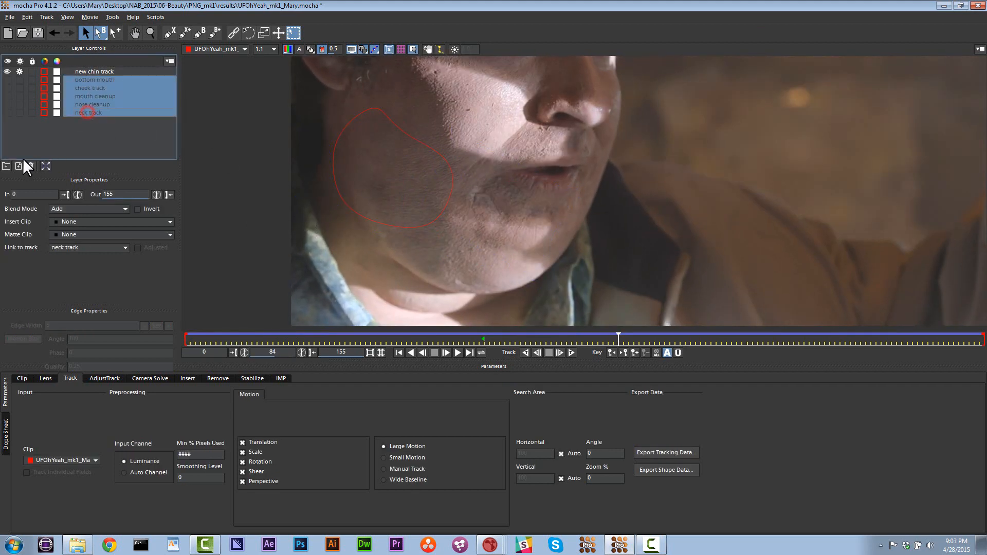
pyautogui.click(6, 166)
pyautogui.doubleClick(98, 79)
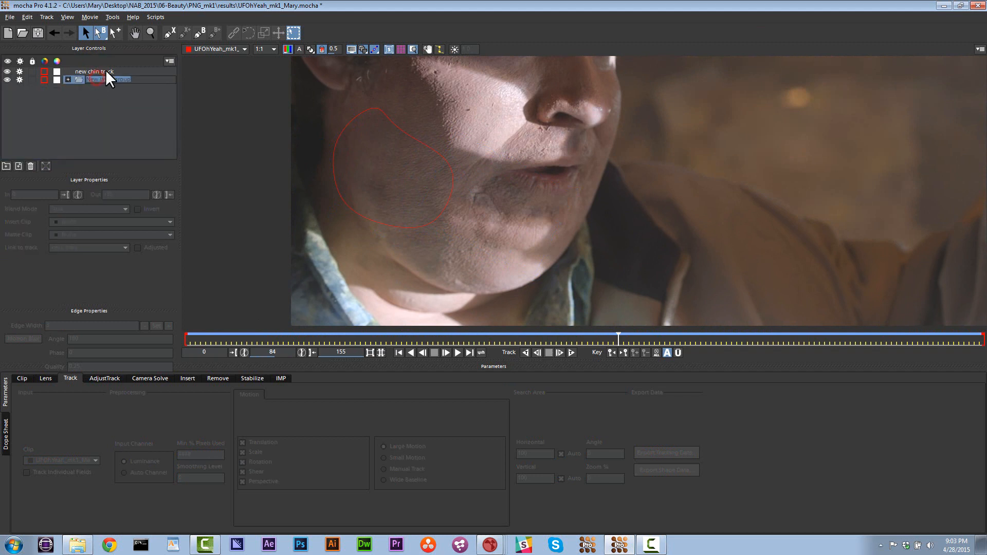
pyautogui.write('old')
pyautogui.press('Return')
# Step: Hide, deactivate and lock the old group, and turn off processing for the new chin track layer and lock it
pyautogui.click(32, 80)
pyautogui.click(20, 80)
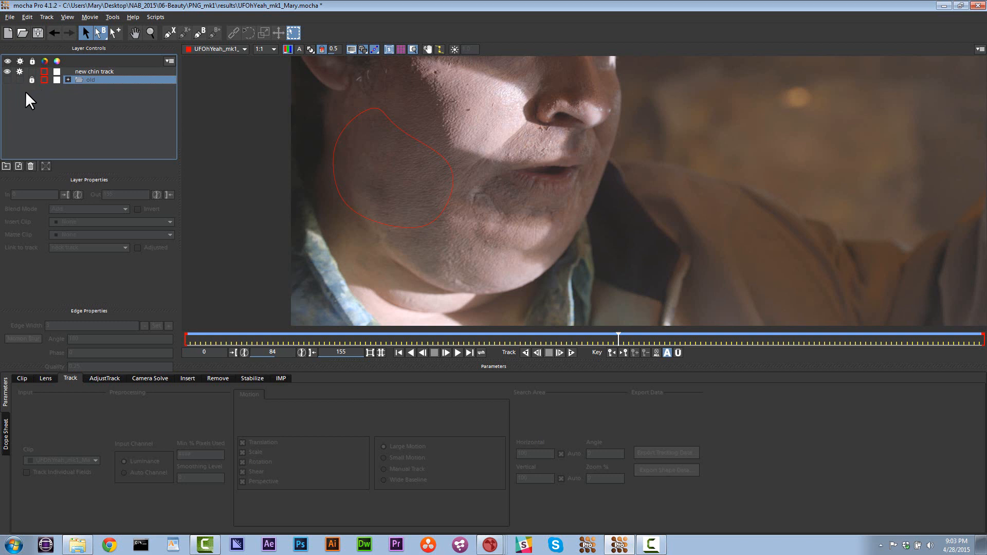
pyautogui.click(113, 71)
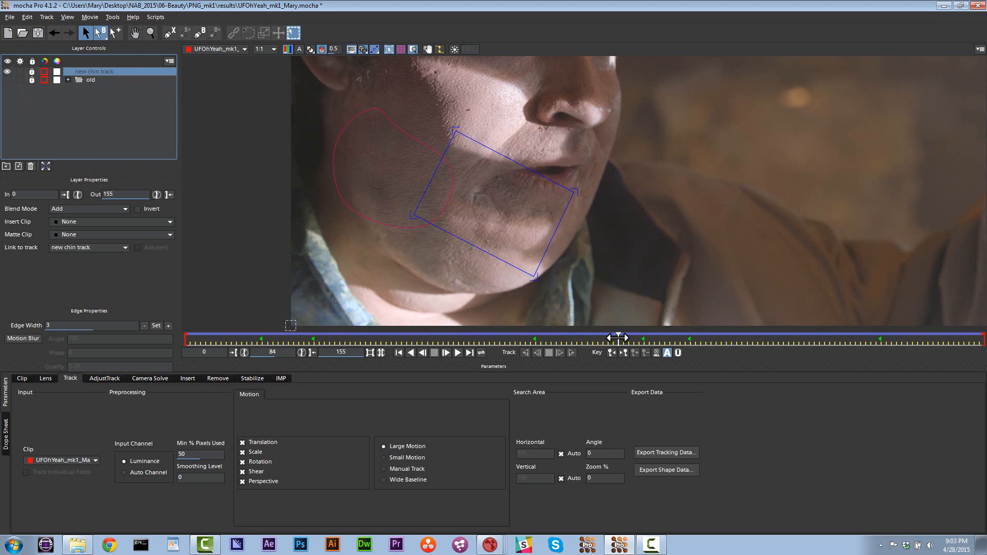
# Step: At frame 135, draw a new X-spline around the nostril and upper lip
pyautogui.moveTo(617, 338); pyautogui.dragTo(882, 353)
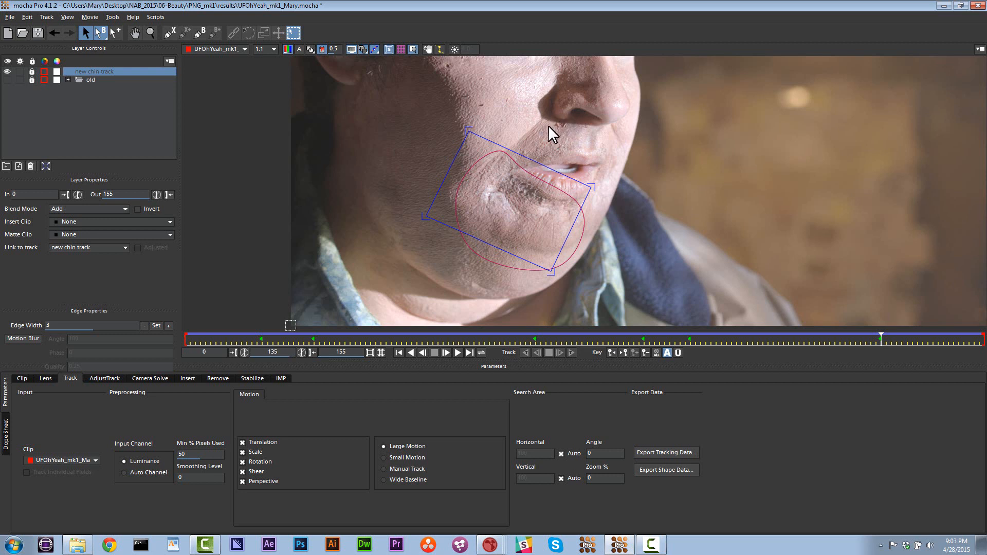
pyautogui.click(170, 33)
pyautogui.click(530, 101)
pyautogui.click(548, 82)
pyautogui.click(560, 91)
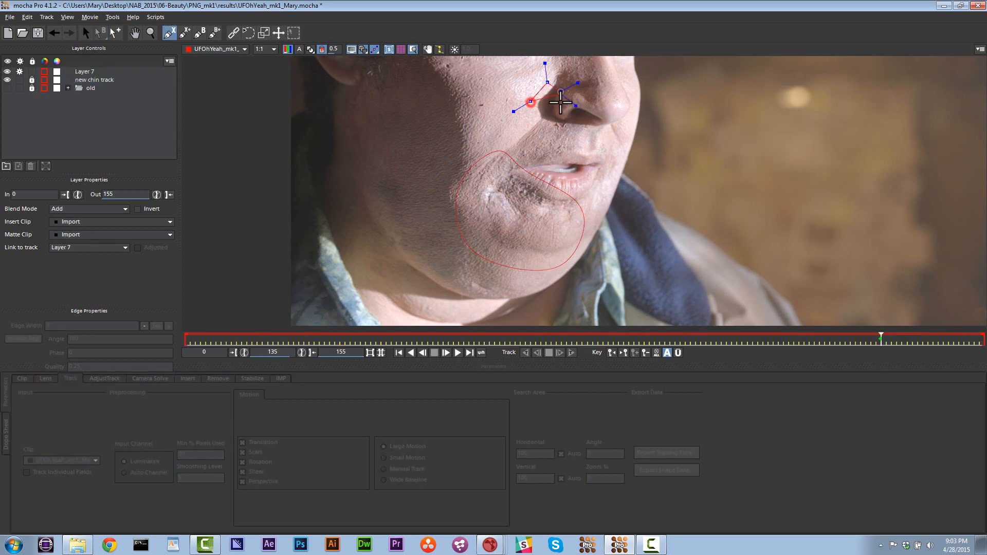
pyautogui.click(565, 104)
pyautogui.click(585, 103)
pyautogui.click(604, 112)
pyautogui.click(613, 123)
pyautogui.click(605, 143)
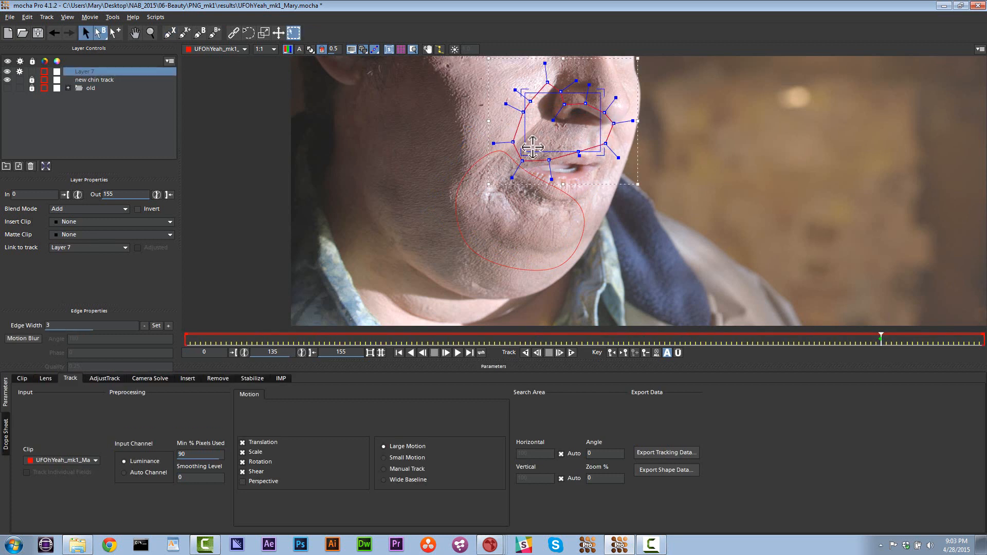
# Step: Enlarge the surface to span the nostril and upper lip, and track the new layer forward and backward from frame 135
pyautogui.moveTo(523, 136); pyautogui.dragTo(543, 160)
pyautogui.moveTo(604, 126); pyautogui.dragTo(619, 126)
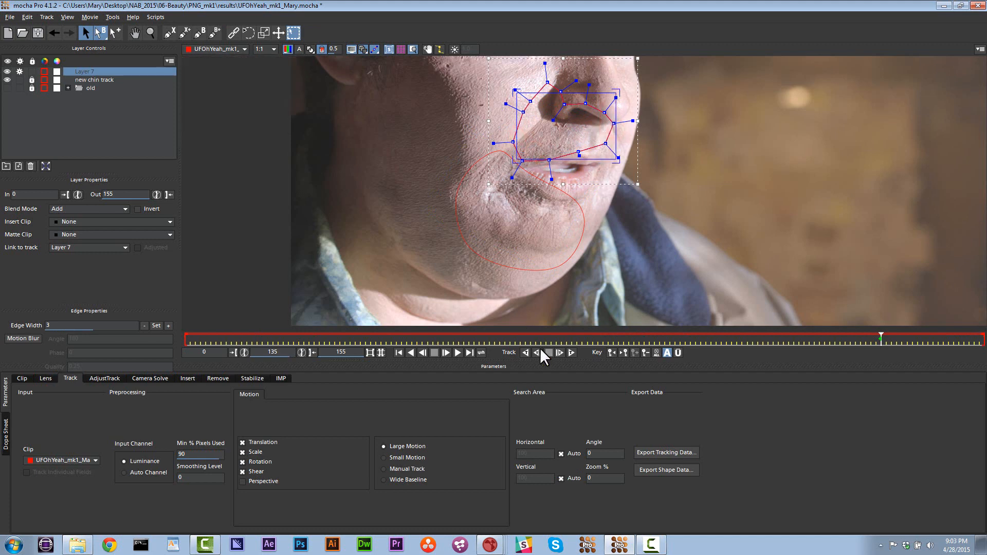
pyautogui.click(571, 353)
pyautogui.click(526, 352)
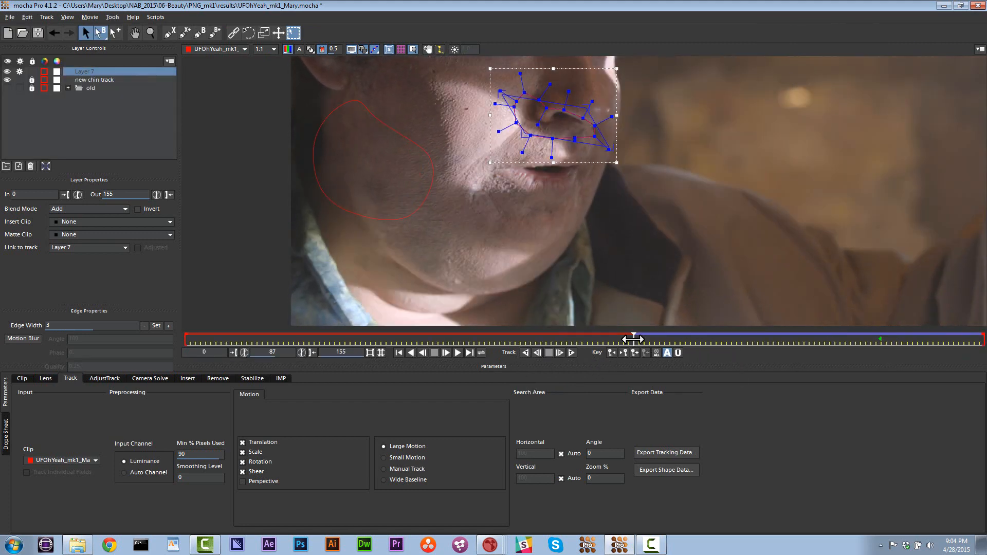
# Step: At frame 92, limit the new layer's motion to translation only and track it backward again
pyautogui.moveTo(633, 339); pyautogui.dragTo(658, 342)
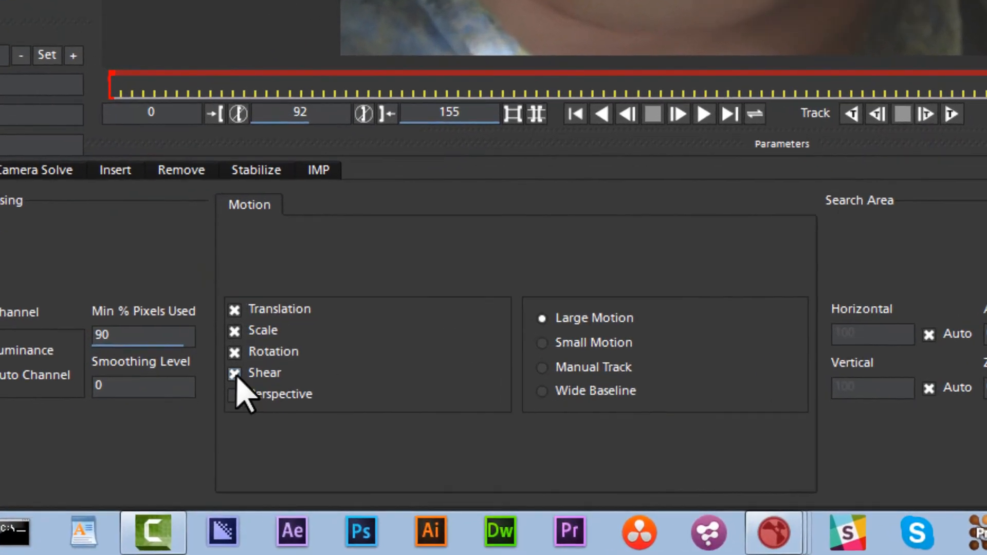
pyautogui.click(242, 471)
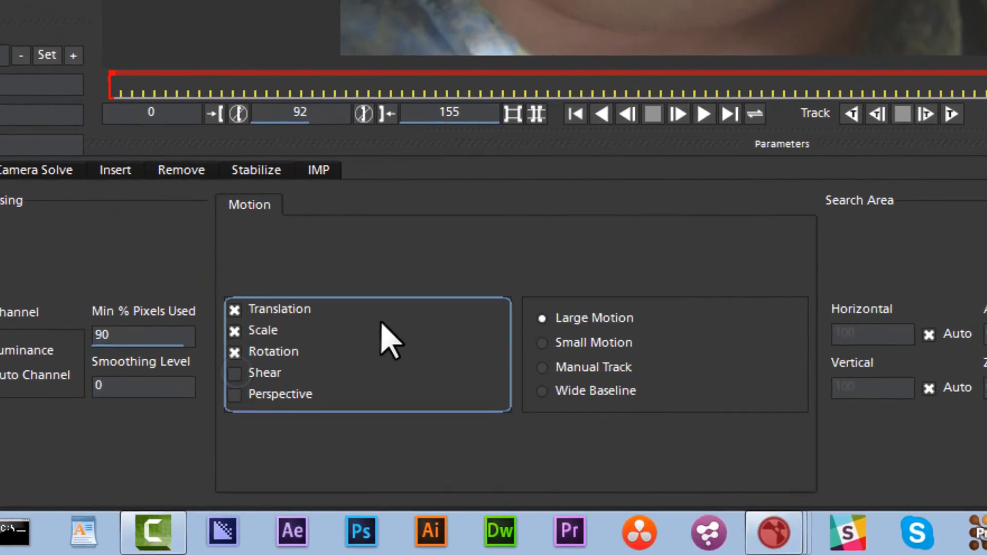
pyautogui.click(236, 331)
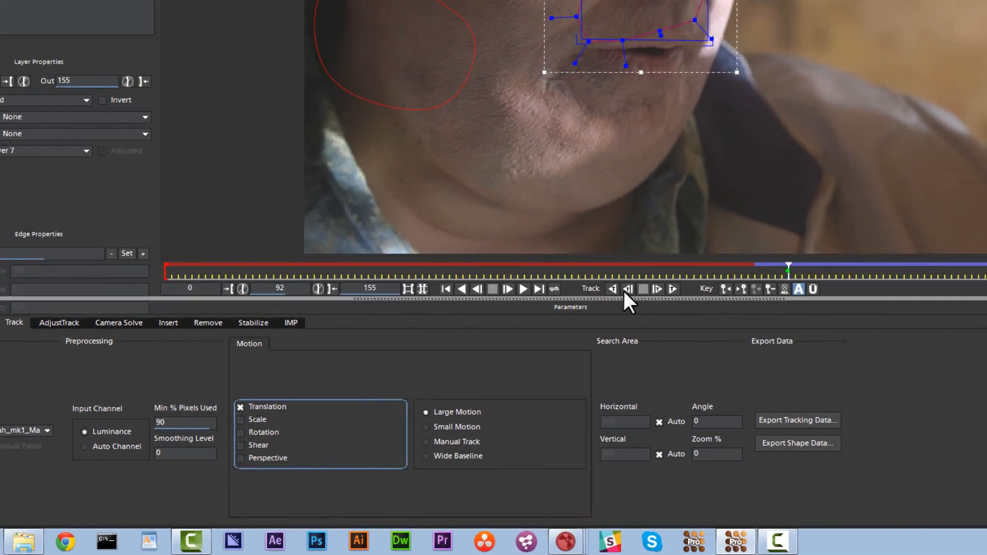
pyautogui.click(627, 290)
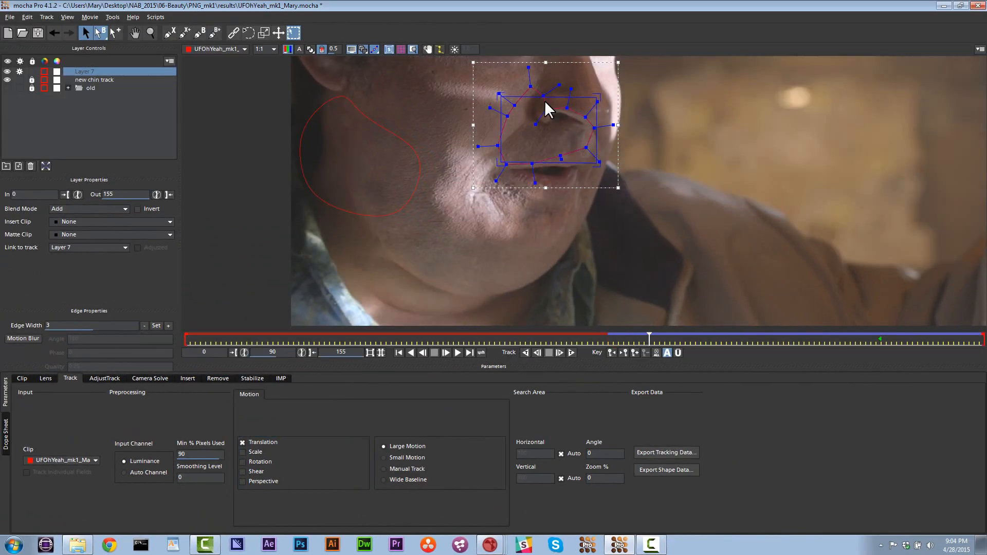
# Step: At frame 90, pull the spline's cheek-side and mouth-side points in tightly around the shadowed nostril
pyautogui.moveTo(522, 84); pyautogui.dragTo(535, 112)
pyautogui.moveTo(514, 105); pyautogui.dragTo(539, 130)
pyautogui.moveTo(507, 116); pyautogui.dragTo(558, 137)
pyautogui.moveTo(506, 165); pyautogui.dragTo(568, 135)
pyautogui.moveTo(536, 167); pyautogui.dragTo(576, 131)
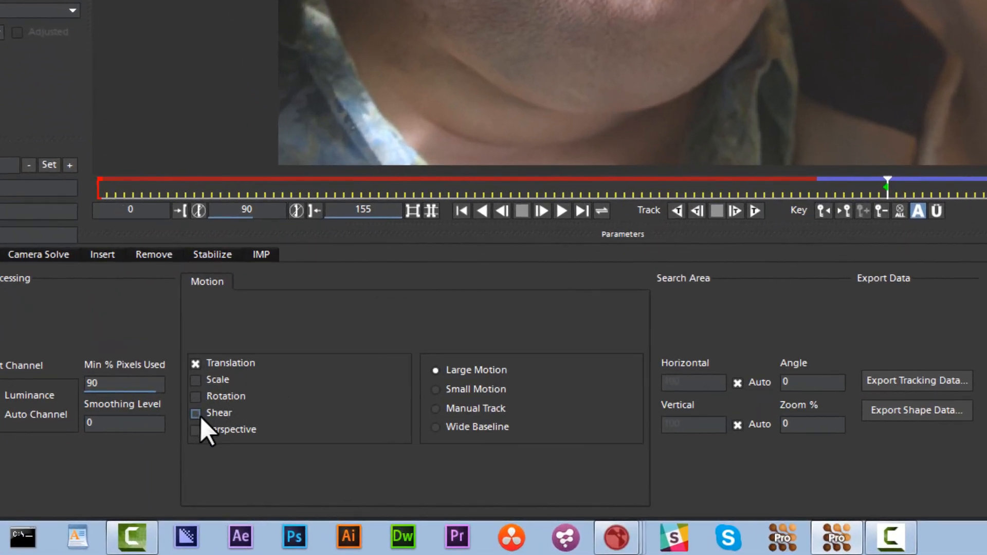
# Step: Track the nose layer backward with translation-only motion and stop tracking at frame 18
pyautogui.click(196, 413)
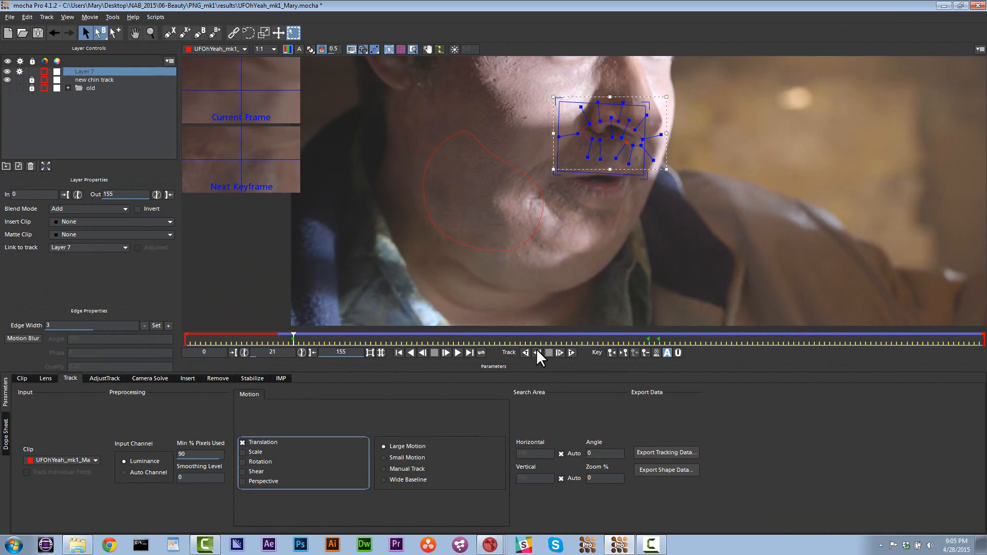
pyautogui.click(524, 353)
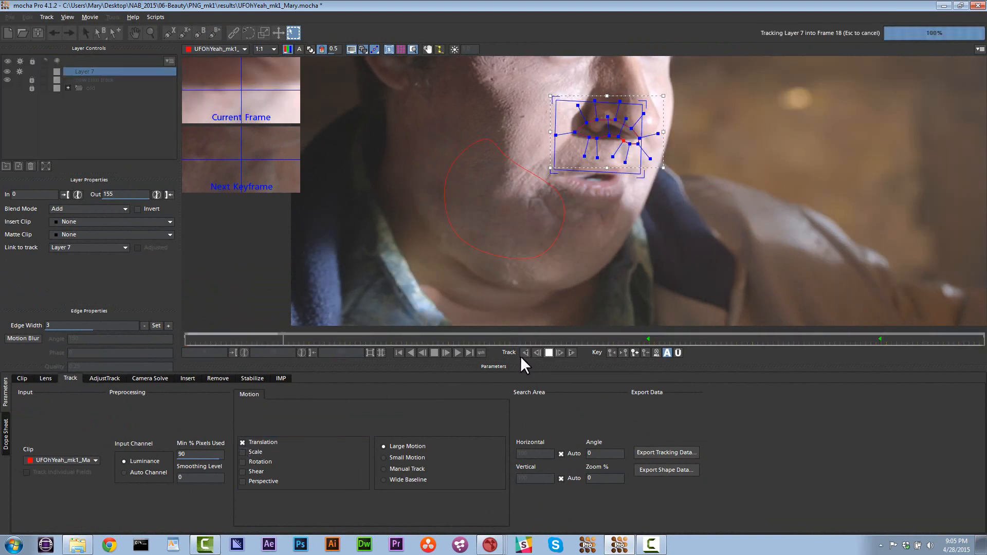
pyautogui.press('Escape')
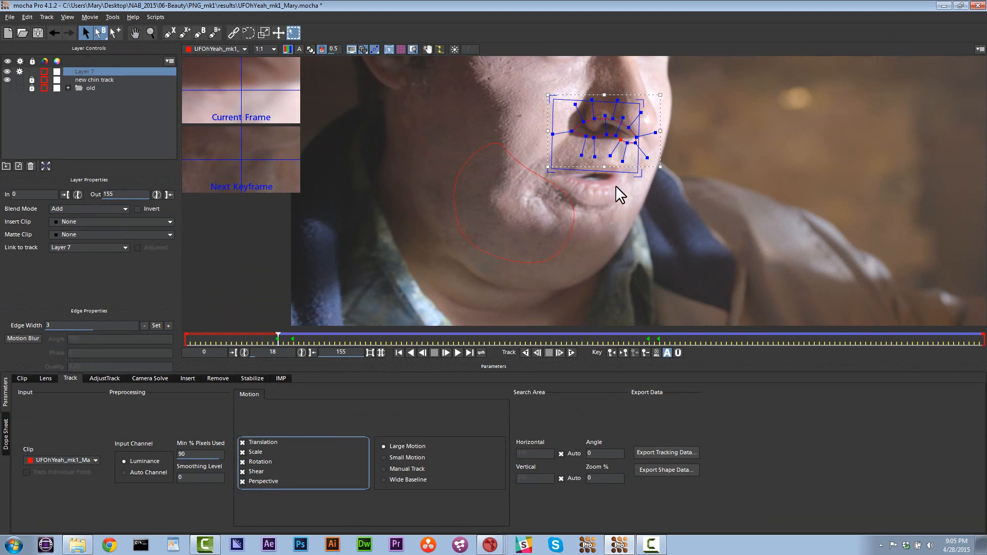
# Step: At frame 18, extend the nose spline down to the mouth and track back to frame 0 with all motion types through perspective enabled
pyautogui.moveTo(594, 139); pyautogui.dragTo(564, 166)
pyautogui.moveTo(604, 134); pyautogui.dragTo(616, 156)
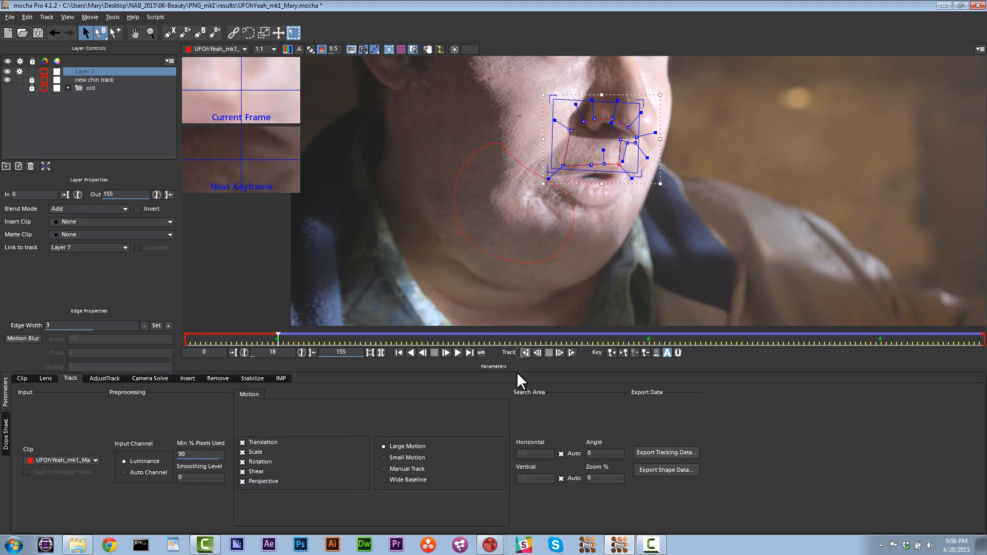
pyautogui.press('z')
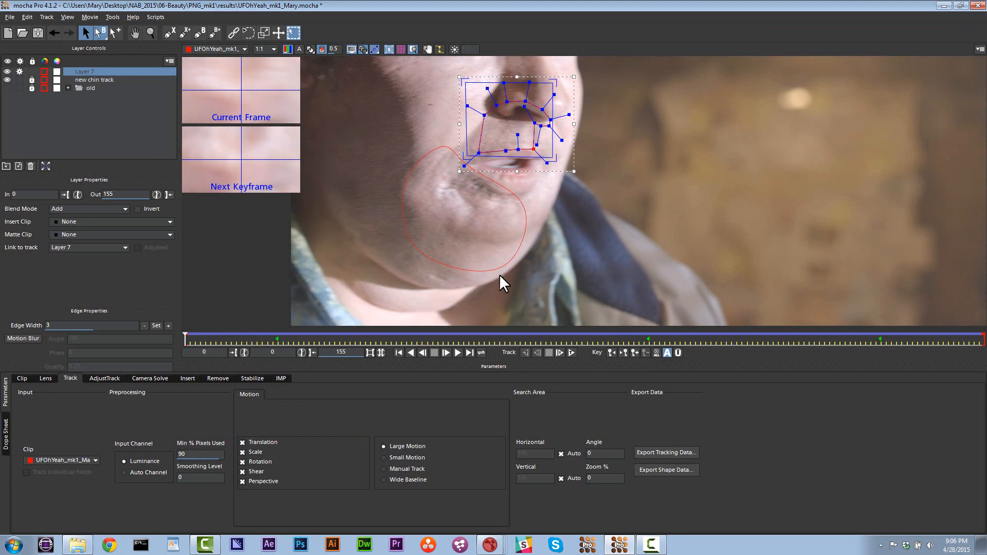
# Step: Show the planar grid and review the nose layer's track by playing and scrubbing through the clip
pyautogui.press('space')
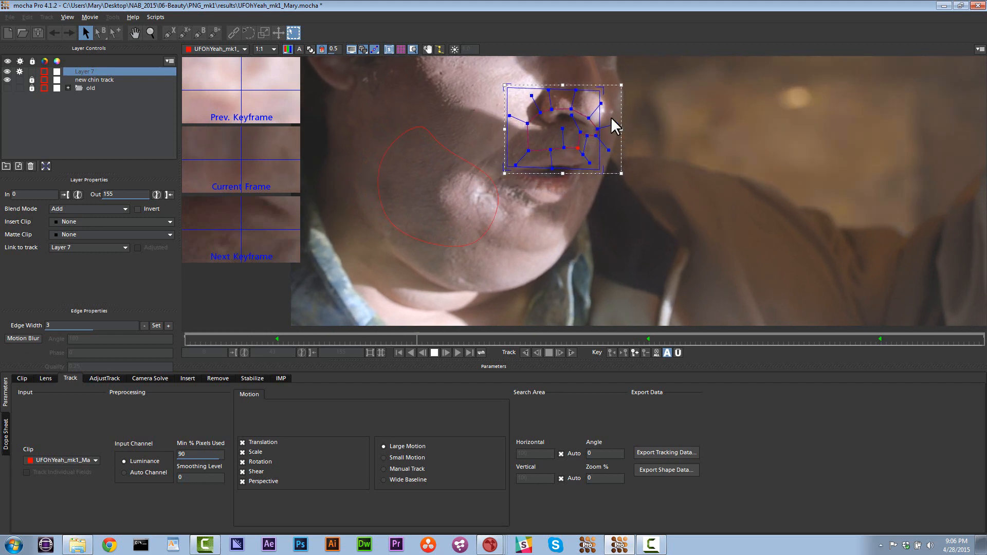
pyautogui.click(401, 50)
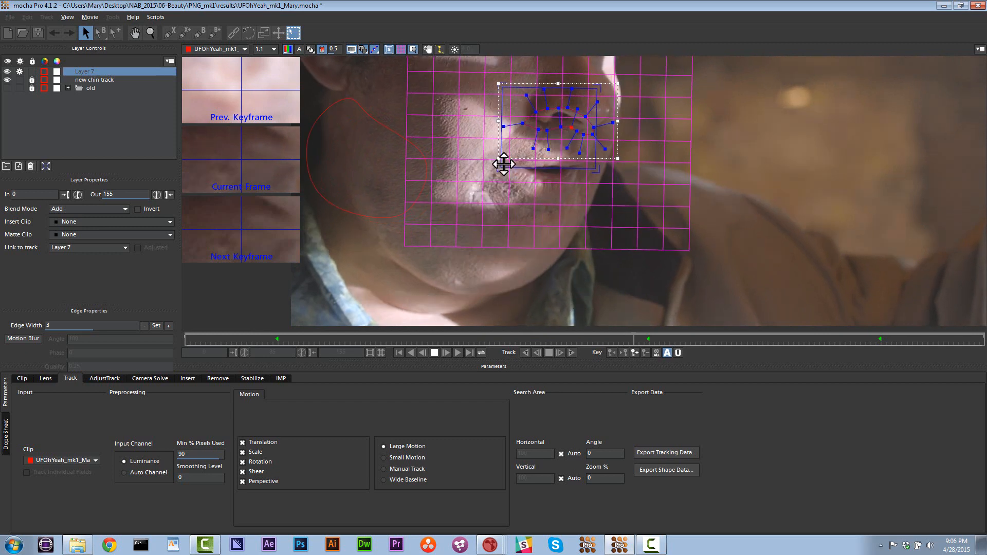
pyautogui.press('space')
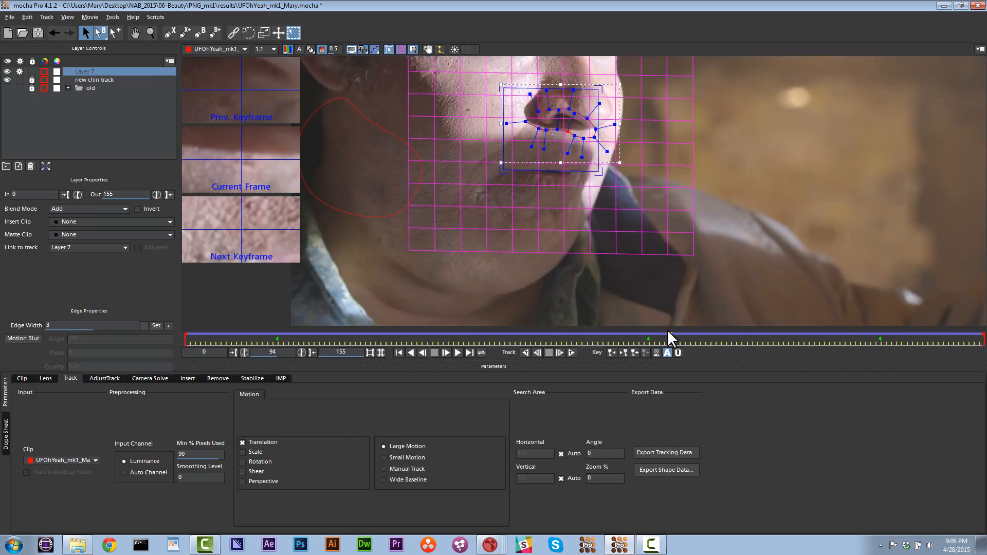
pyautogui.moveTo(670, 339); pyautogui.dragTo(602, 337)
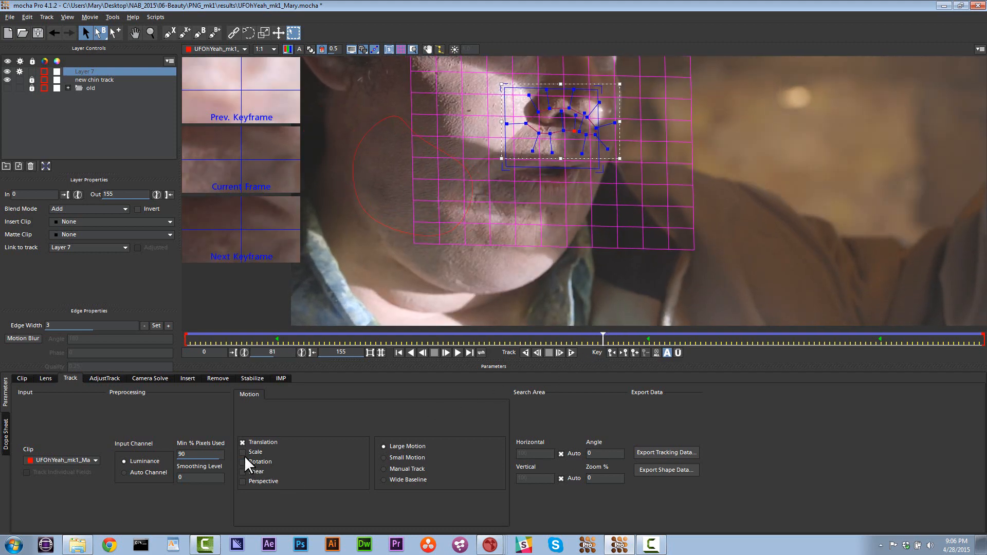
pyautogui.click(570, 354)
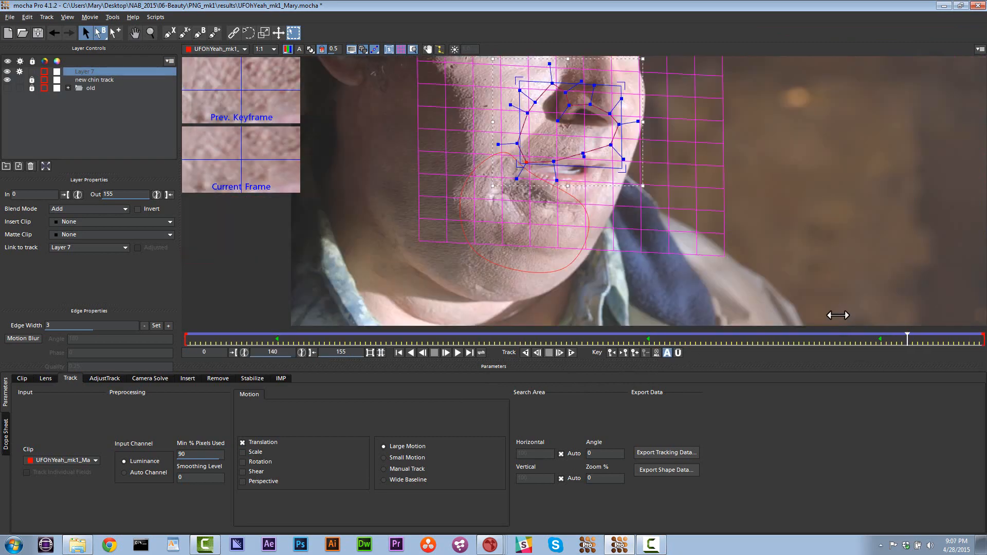
pyautogui.moveTo(838, 315); pyautogui.dragTo(514, 323)
# Step: Rename the nose layer as nose track, lock it and deselect it
pyautogui.click(73, 118)
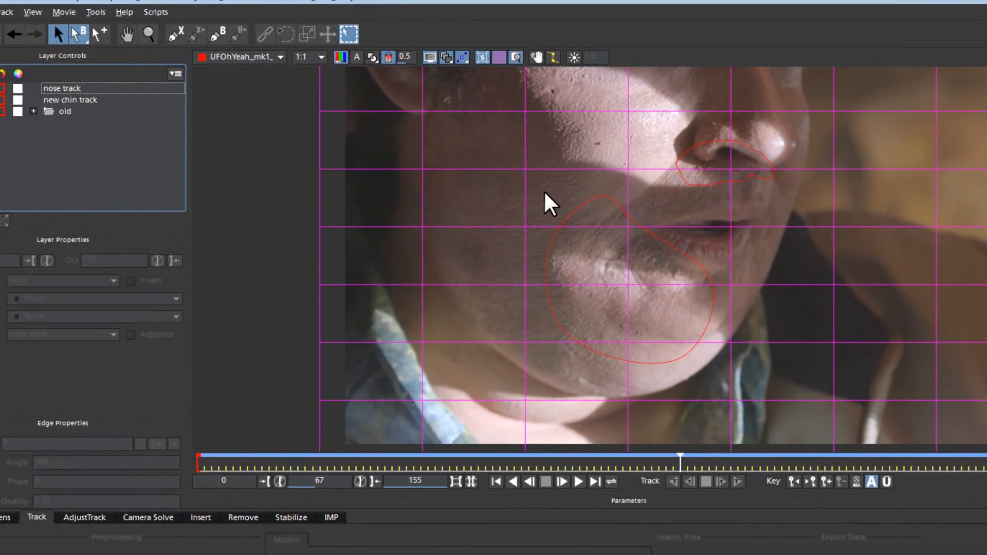
pyautogui.press('x')
pyautogui.moveTo(437, 136); pyautogui.dragTo(461, 177)
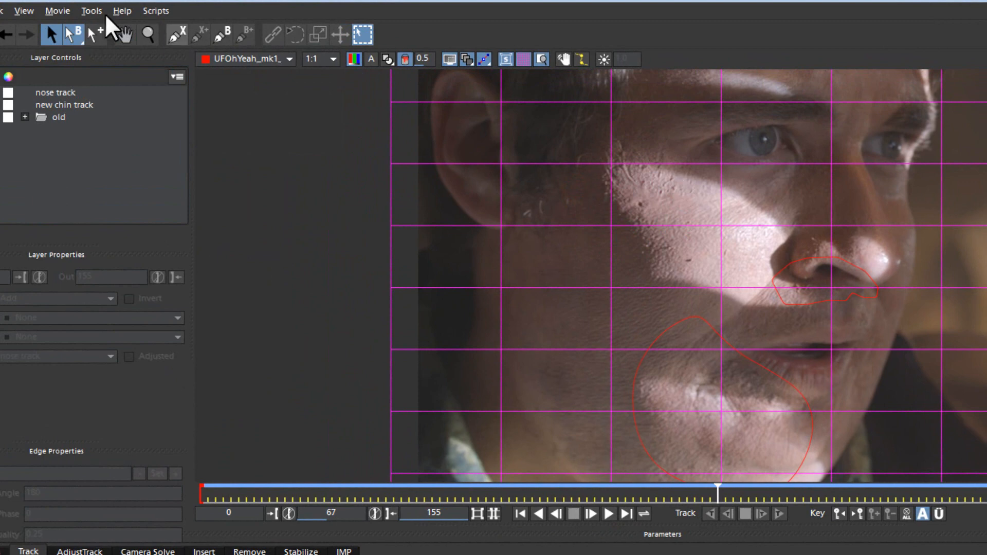
# Step: At frame 135, draw a new X-spline around the cheek between the ear and the eye
pyautogui.click(178, 35)
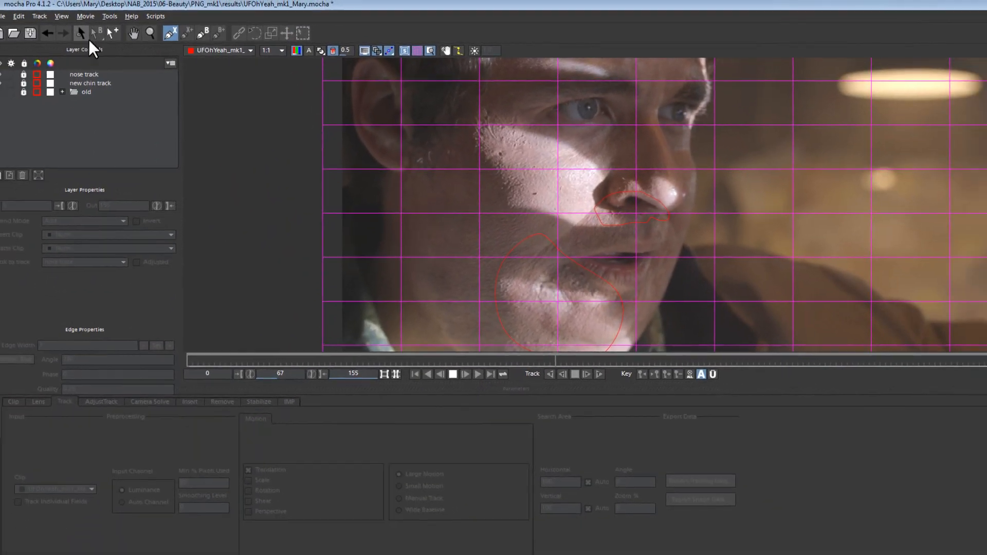
pyautogui.click(88, 38)
pyautogui.click(575, 203)
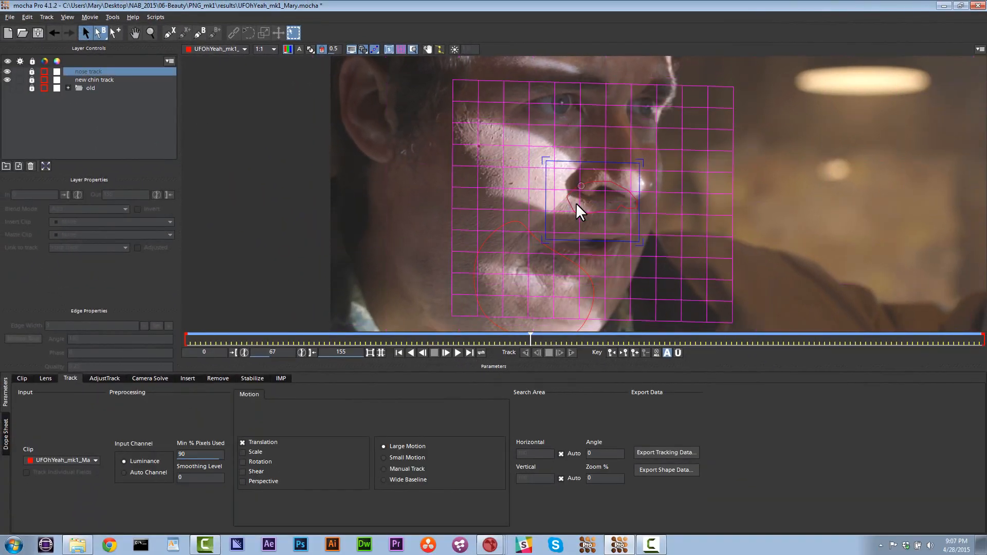
pyautogui.moveTo(576, 338); pyautogui.dragTo(878, 343)
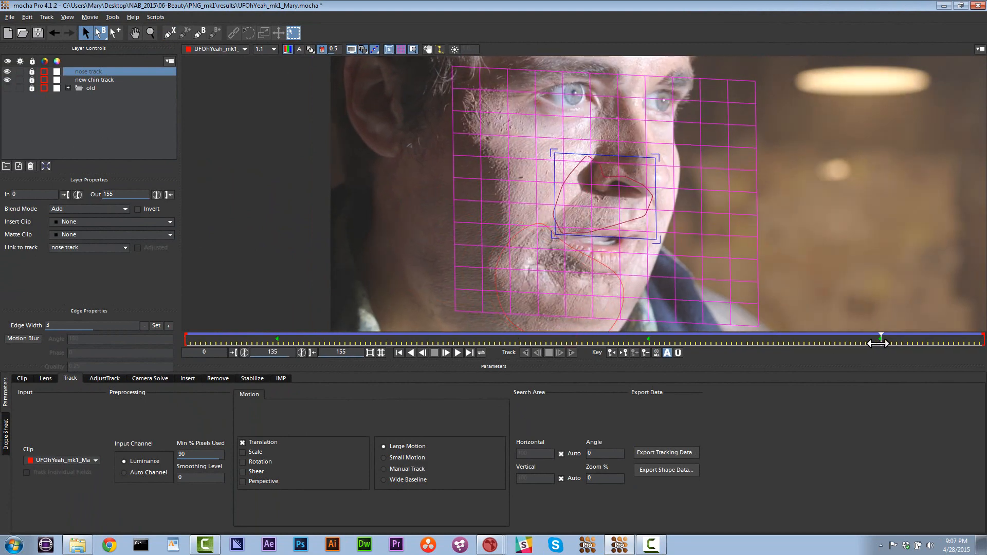
pyautogui.click(167, 32)
pyautogui.click(448, 106)
pyautogui.click(465, 79)
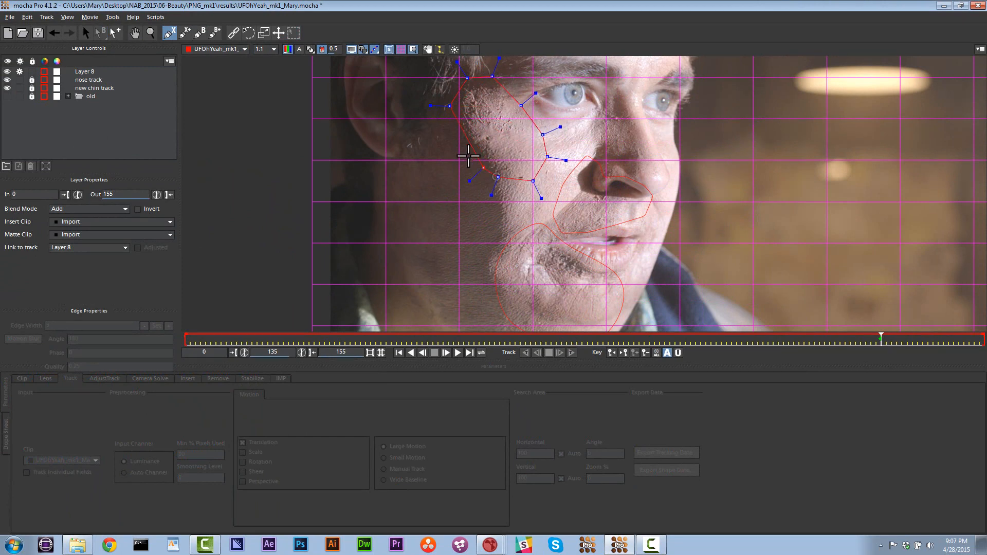
pyautogui.click(445, 106)
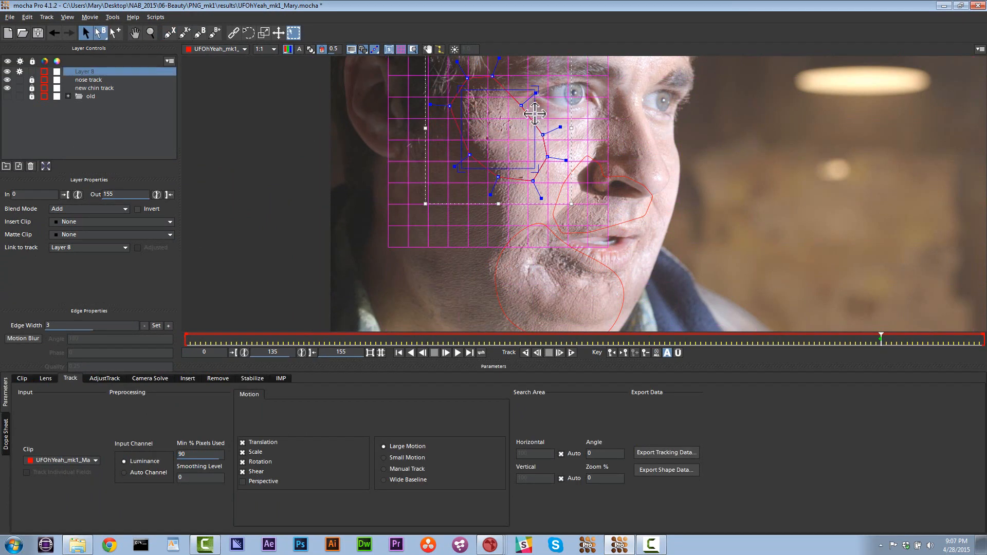
# Step: Enlarge the new layer's surface to cover the cheek up to the eye, and rename the layer cheek track 2
pyautogui.moveTo(538, 114); pyautogui.dragTo(557, 113)
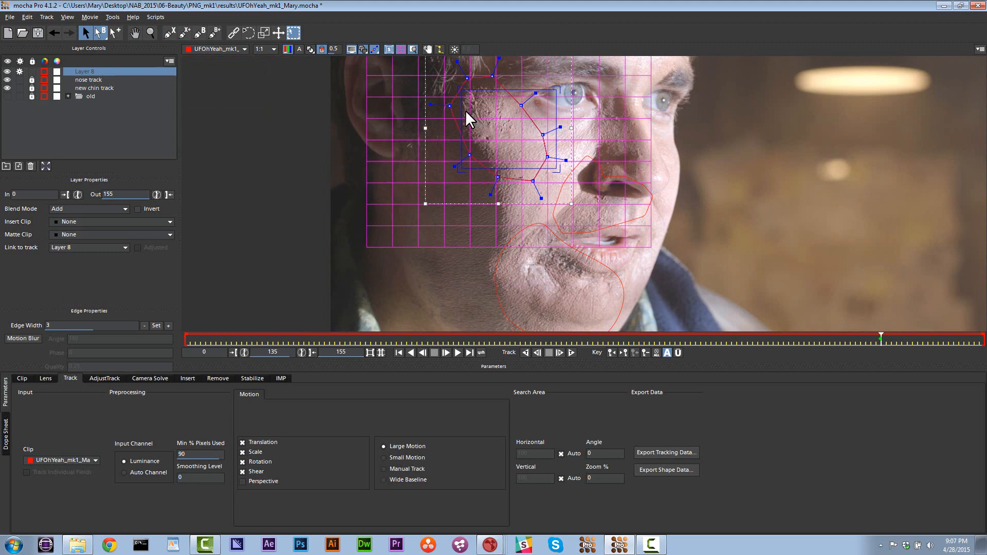
pyautogui.moveTo(447, 109); pyautogui.dragTo(484, 78)
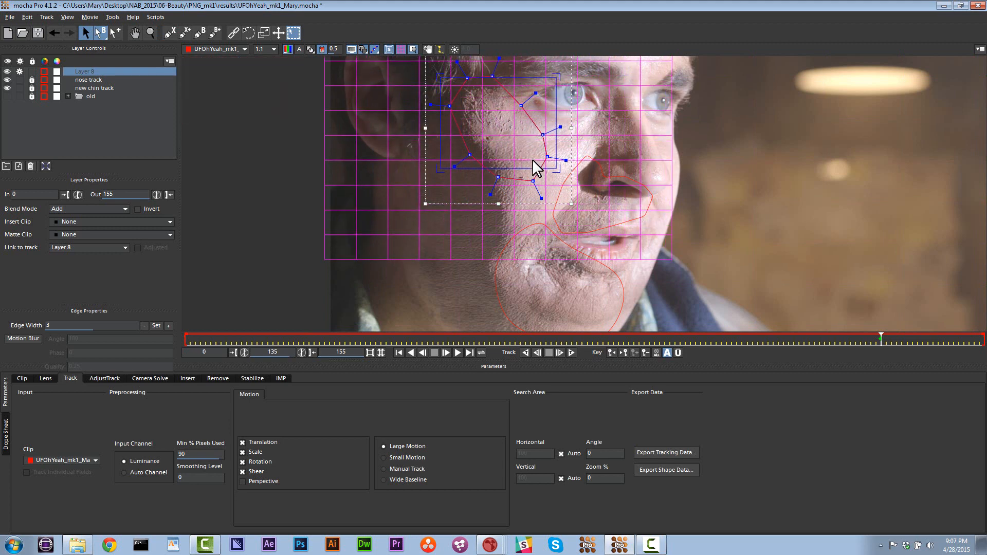
pyautogui.moveTo(519, 171); pyautogui.dragTo(519, 191)
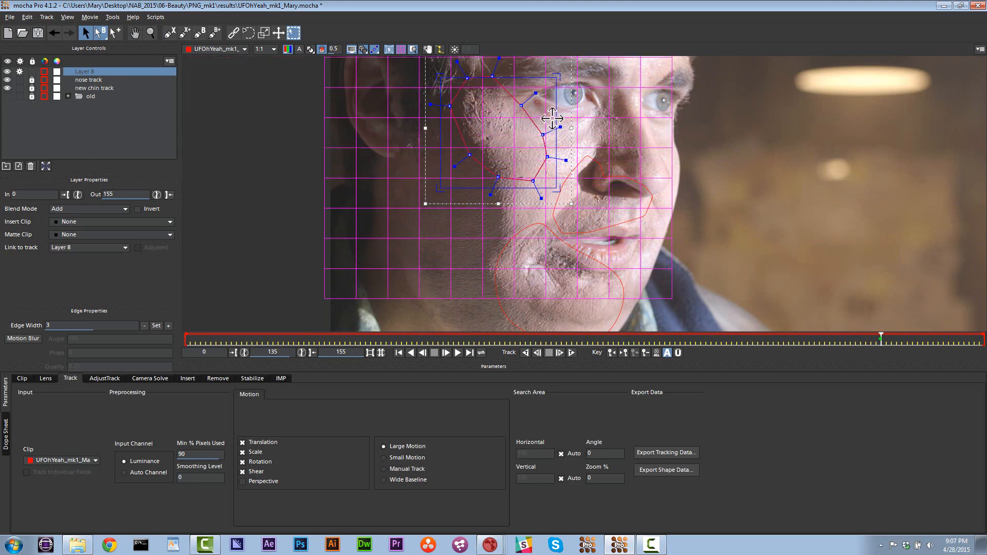
pyautogui.moveTo(554, 115); pyautogui.dragTo(564, 115)
pyautogui.moveTo(437, 89); pyautogui.dragTo(433, 89)
pyautogui.moveTo(511, 78); pyautogui.dragTo(511, 71)
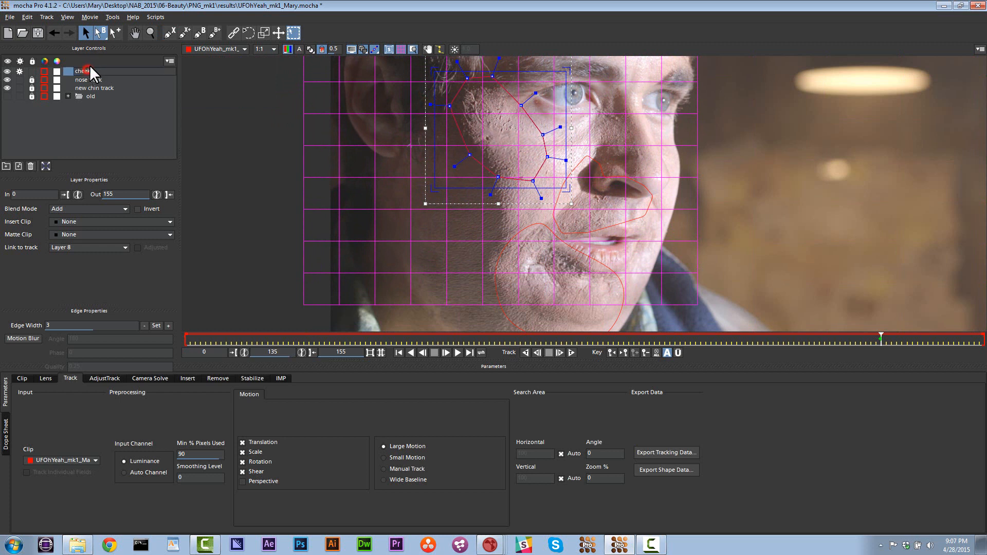
# Step: Track cheek track 2 forward from frame 135, return near that frame and track it backward
pyautogui.click(571, 352)
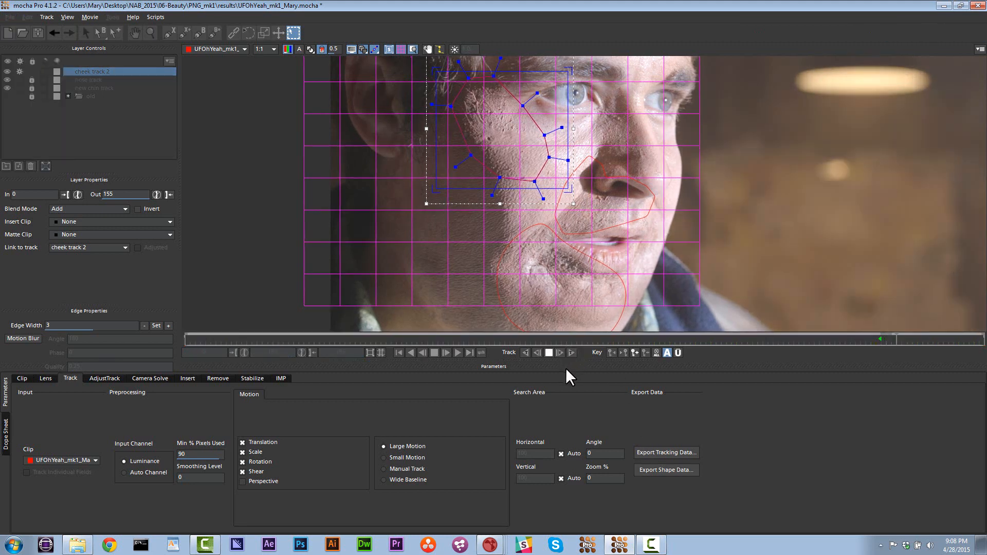
pyautogui.click(877, 339)
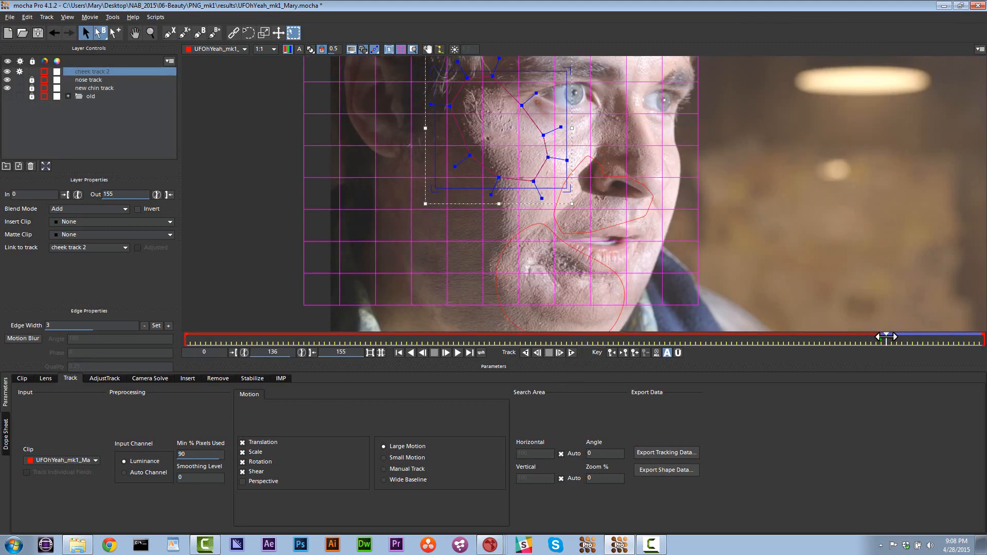
pyautogui.click(524, 353)
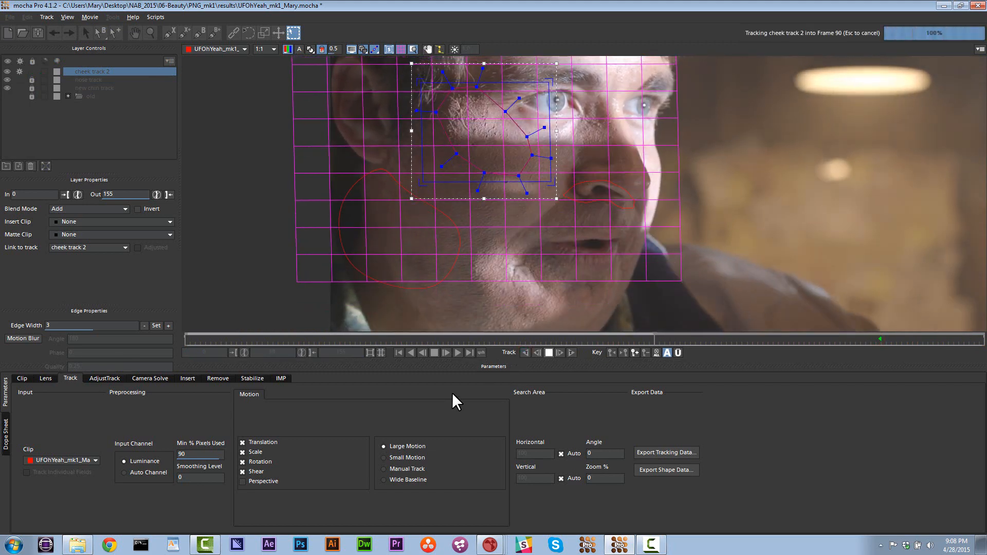
# Step: Move the cheek spline onto the shadowed skin at frame 92 and back over the cheekbone at frame 19, tracking backward after each move
pyautogui.moveTo(644, 337)
pyautogui.mouseDown()
pyautogui.moveTo(666, 337)
pyautogui.moveTo(656, 338)
pyautogui.mouseUp()
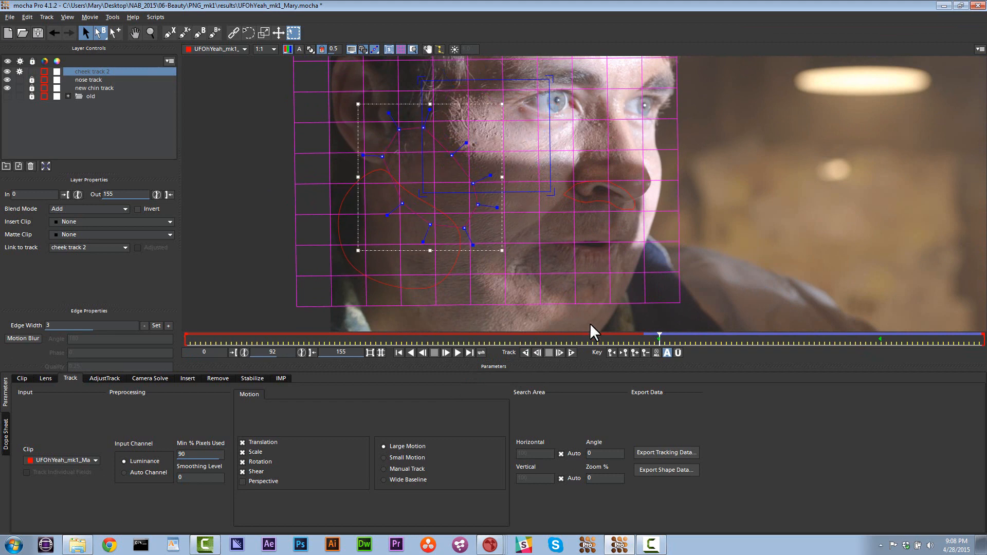
pyautogui.click(525, 353)
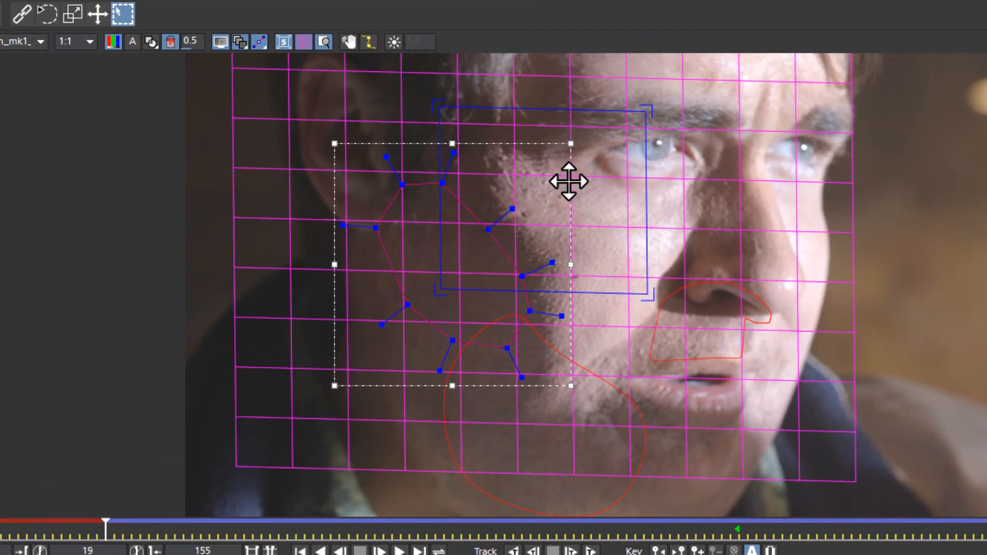
pyautogui.moveTo(562, 140); pyautogui.dragTo(655, 123)
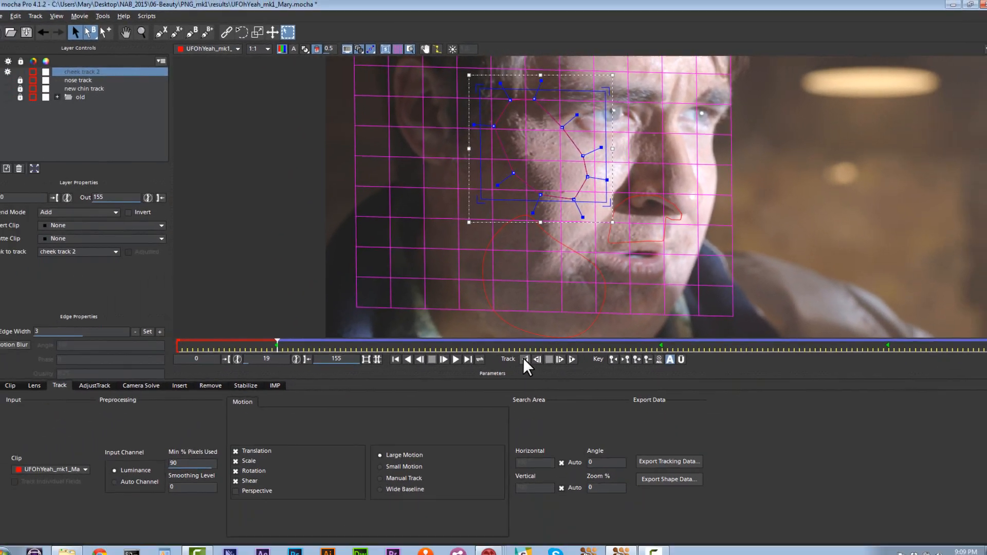
pyautogui.click(514, 551)
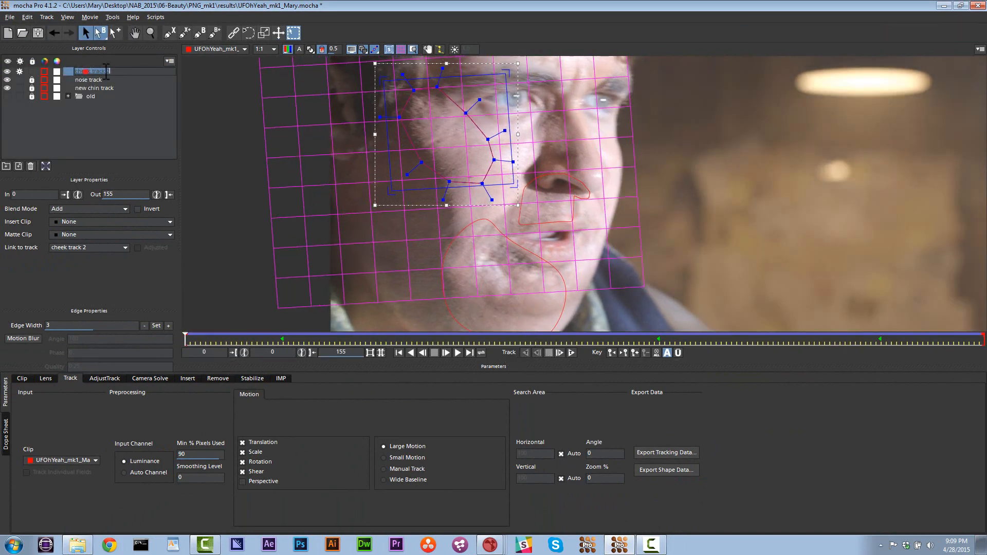
# Step: Rename the cheek layer as cheek track new, lock it and turn off its tracking
pyautogui.write('new')
pyautogui.click(33, 72)
pyautogui.click(20, 71)
# Step: Select the finished cheek layer and check how its surface and grid follow the face by playing and scrubbing the clip
pyautogui.press('space')
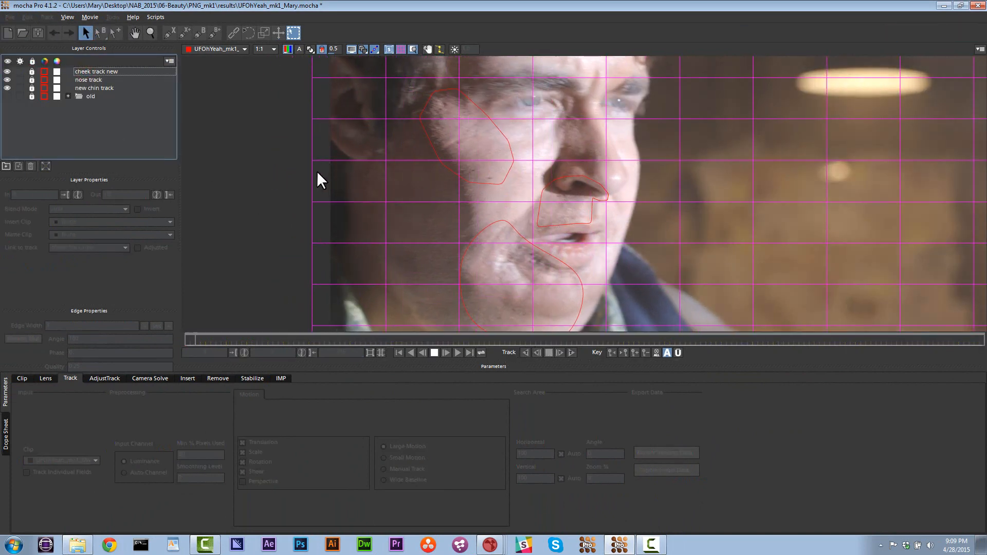
pyautogui.press('space')
pyautogui.click(465, 102)
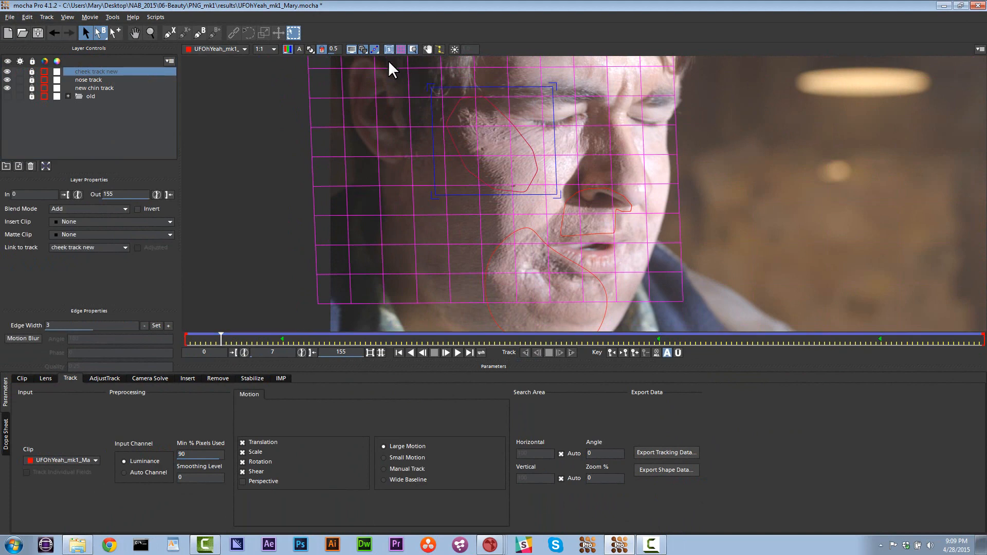
pyautogui.press('space')
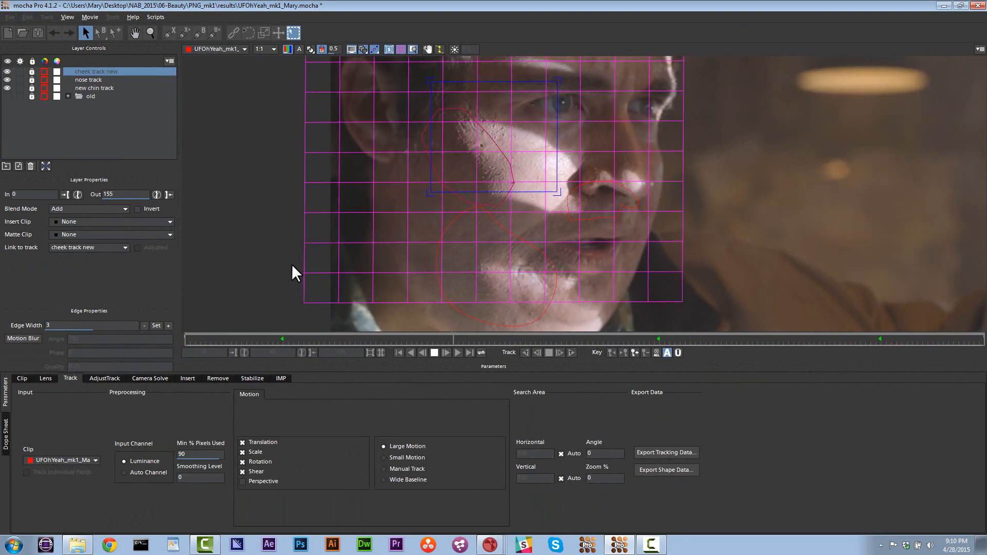
pyautogui.press('space')
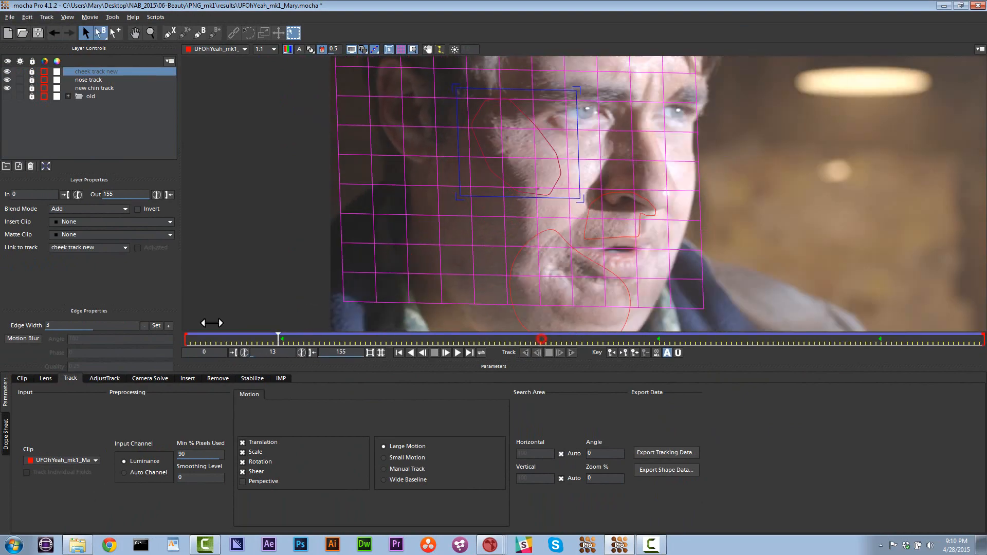
pyautogui.moveTo(711, 305); pyautogui.dragTo(781, 300)
pyautogui.moveTo(586, 340); pyautogui.dragTo(182, 322)
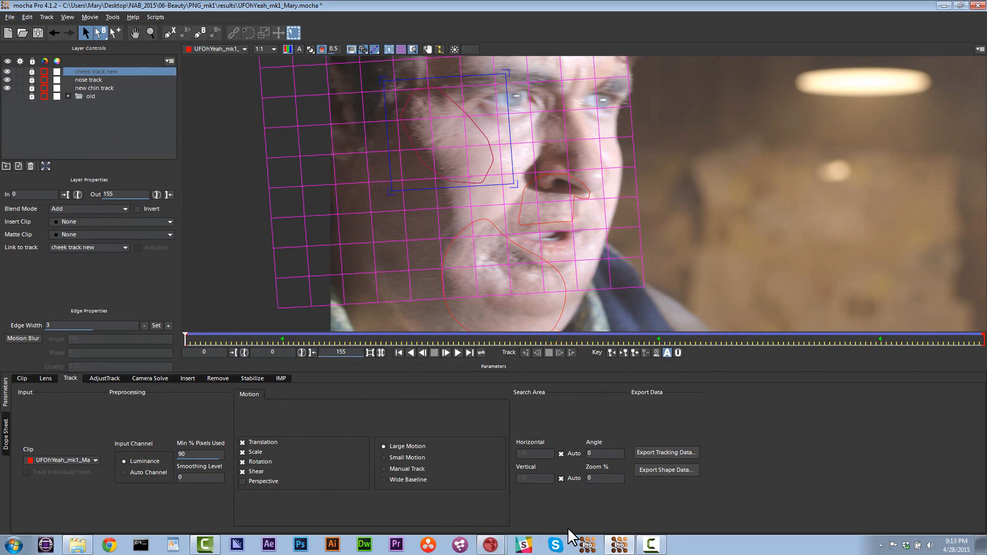
# Step: Switch to Nuke and bring the Stabilized View+ node group further into view in the node graph
pyautogui.moveTo(493, 547)
pyautogui.click(497, 524)
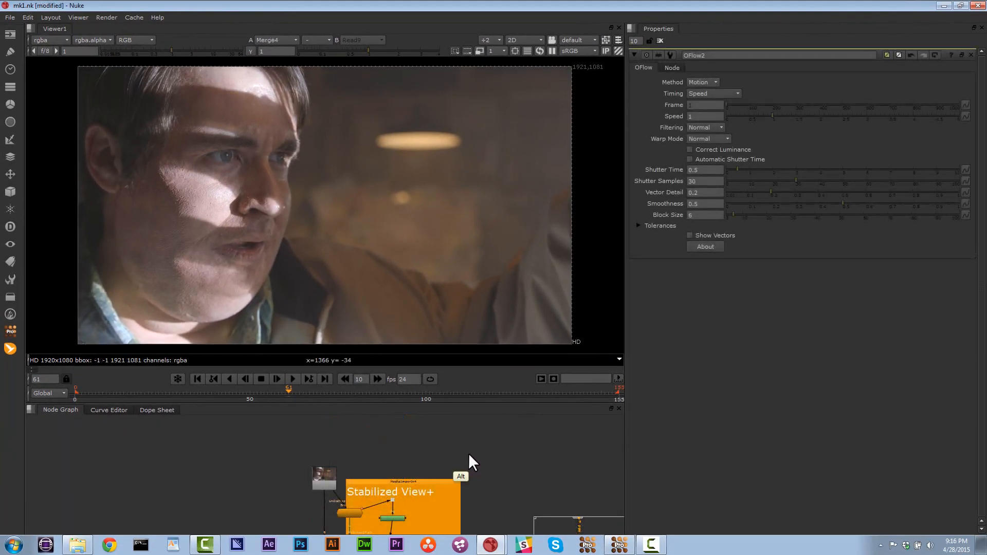
pyautogui.keyDown('alt'); pyautogui.moveTo(469, 454); pyautogui.dragTo(394, 449); pyautogui.keyUp('alt')
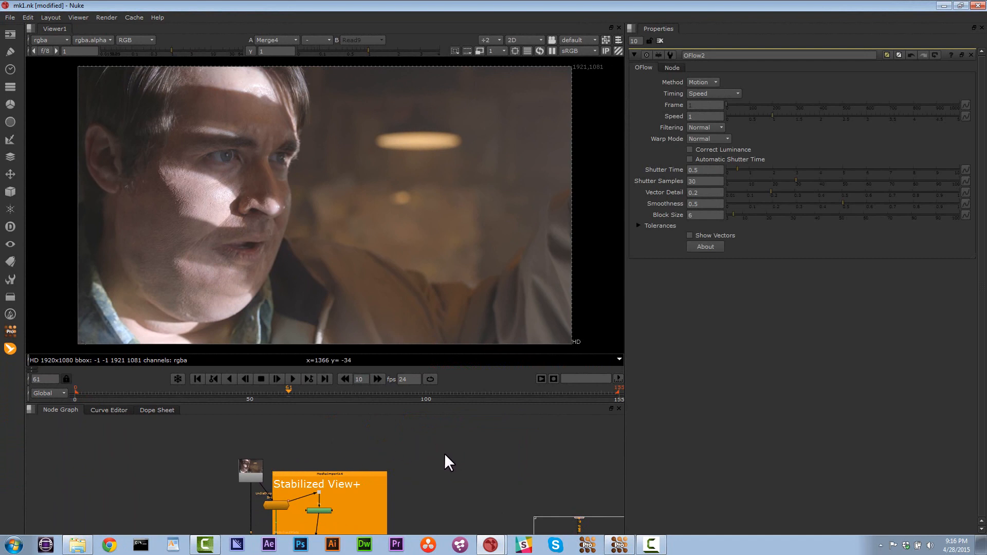
# Step: Read in the image sequence UFOhYeah_mk1_Mary###.png 0-155 beside the existing Stabilized View+ group and close the OFlow2 properties
pyautogui.press('r')
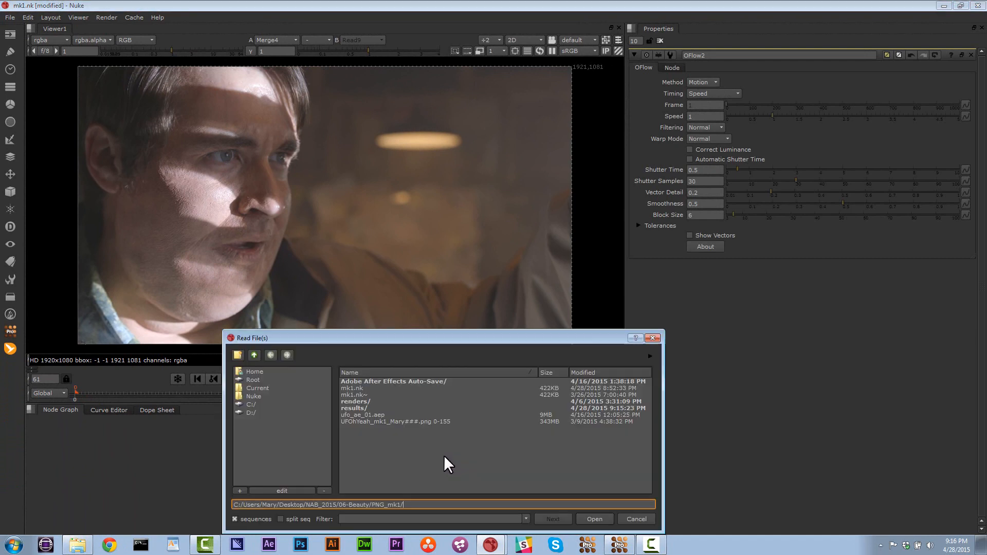
pyautogui.click(408, 423)
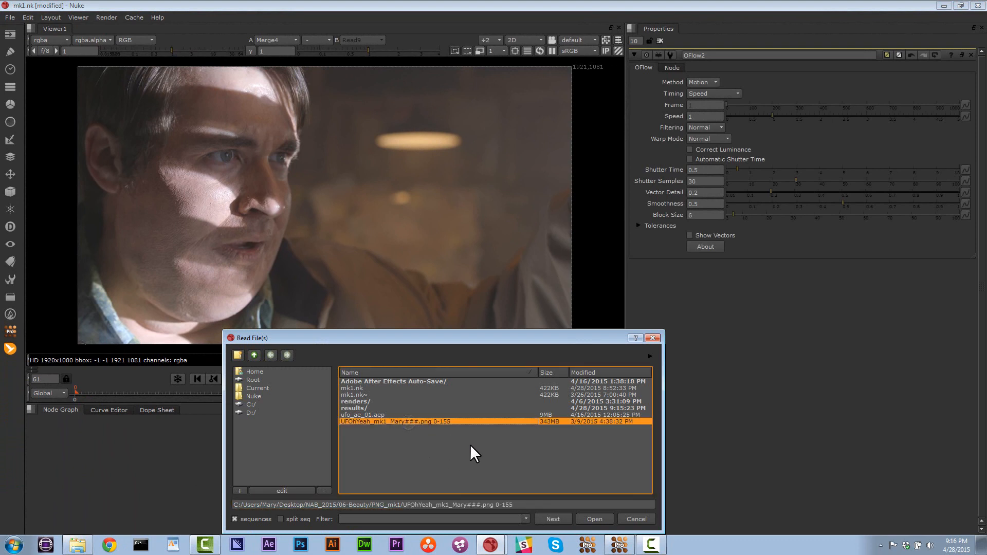
pyautogui.click(594, 519)
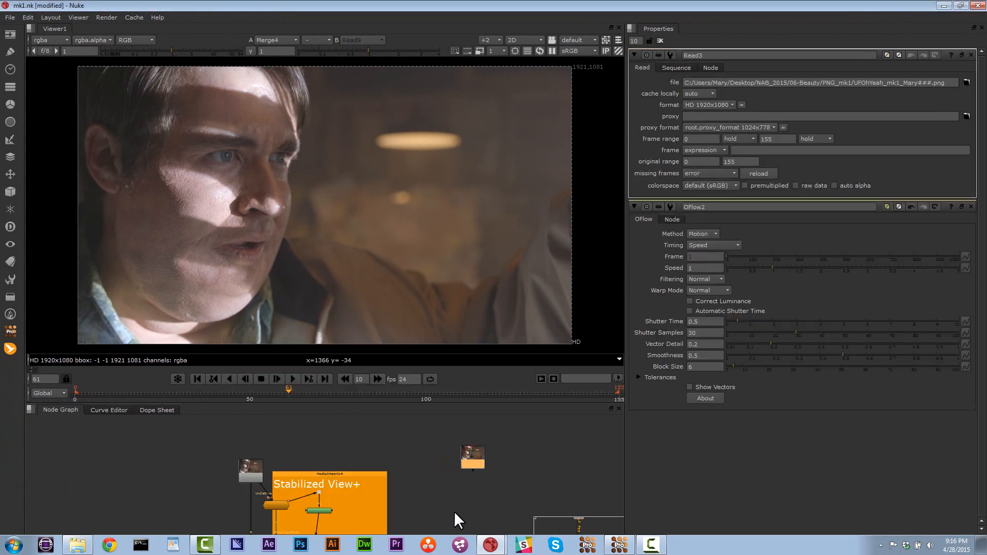
pyautogui.click(971, 206)
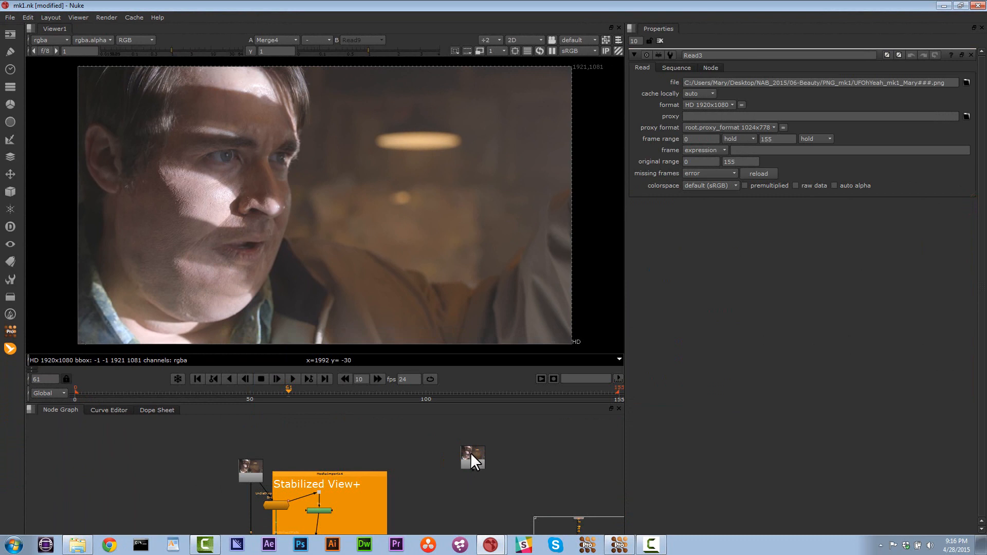
pyautogui.moveTo(478, 440); pyautogui.dragTo(382, 425, button='middle')
pyautogui.moveTo(380, 460); pyautogui.dragTo(380, 457)
pyautogui.moveTo(412, 473)
pyautogui.mouseDown(button='middle')
pyautogui.moveTo(407, 442)
pyautogui.moveTo(406, 460)
pyautogui.mouseUp(button='middle')
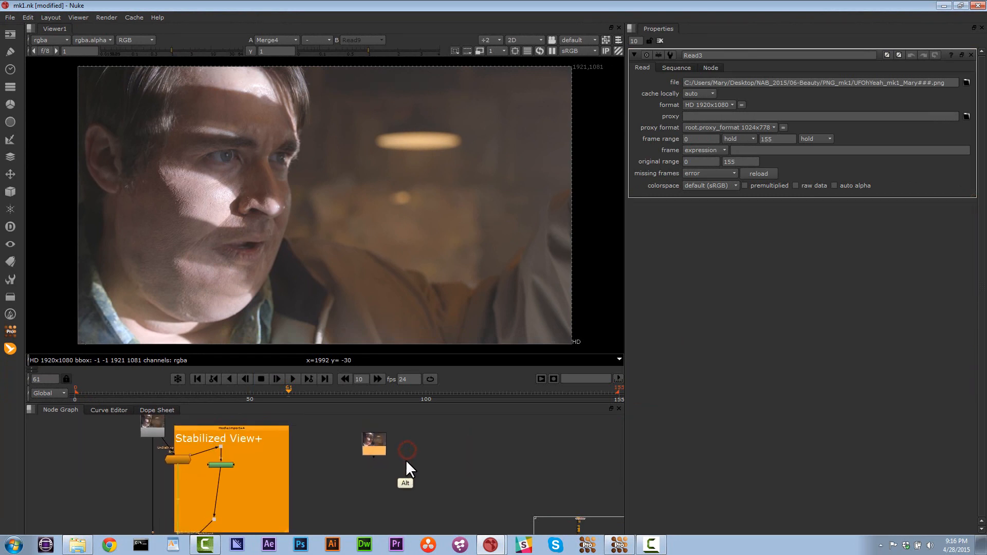
# Step: Switch to mocha Pro and copy the cheek layer's tracking data to the clipboard in Nuke Corner Pin (*.nk) format
pyautogui.click(618, 547)
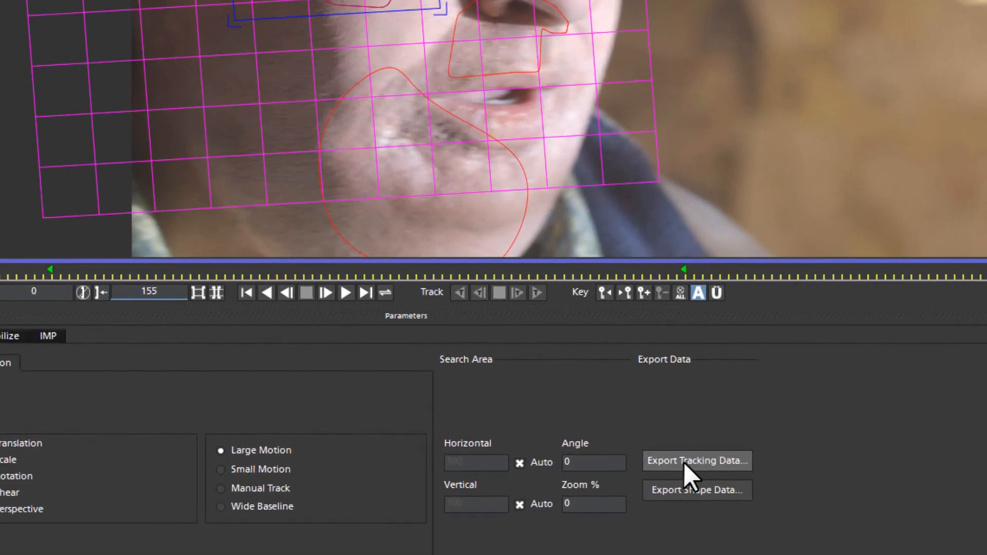
pyautogui.click(658, 453)
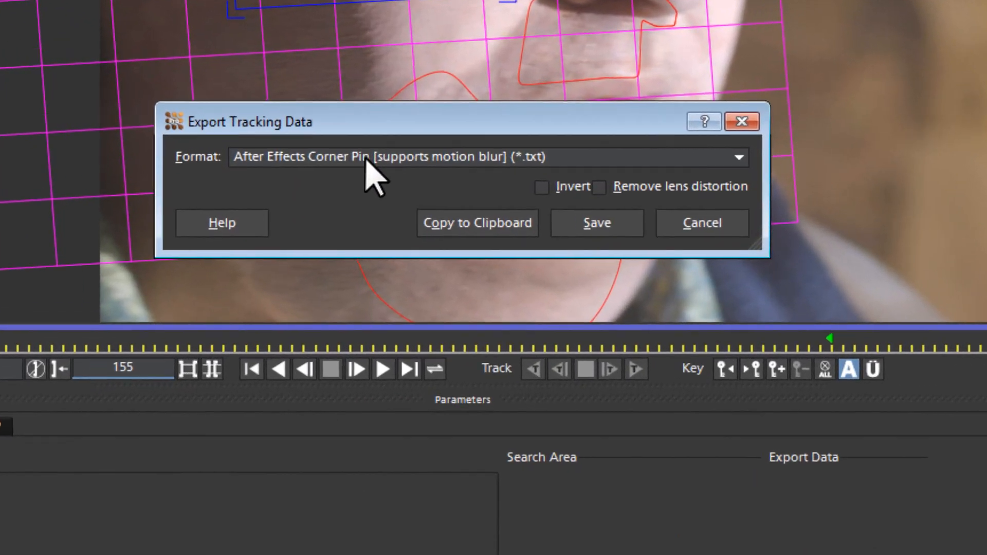
pyautogui.click(383, 132)
pyautogui.moveTo(843, 251); pyautogui.dragTo(842, 375)
pyautogui.click(479, 325)
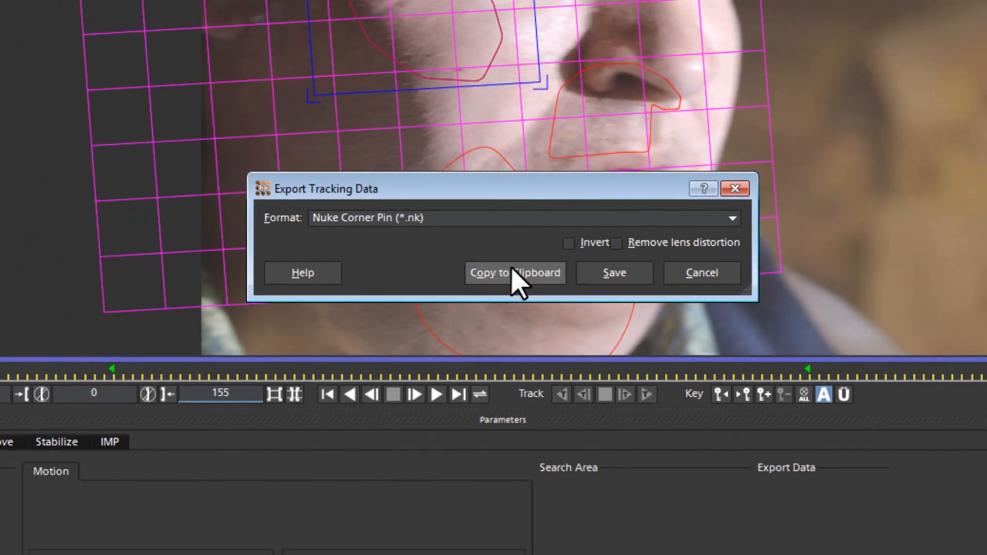
pyautogui.click(529, 259)
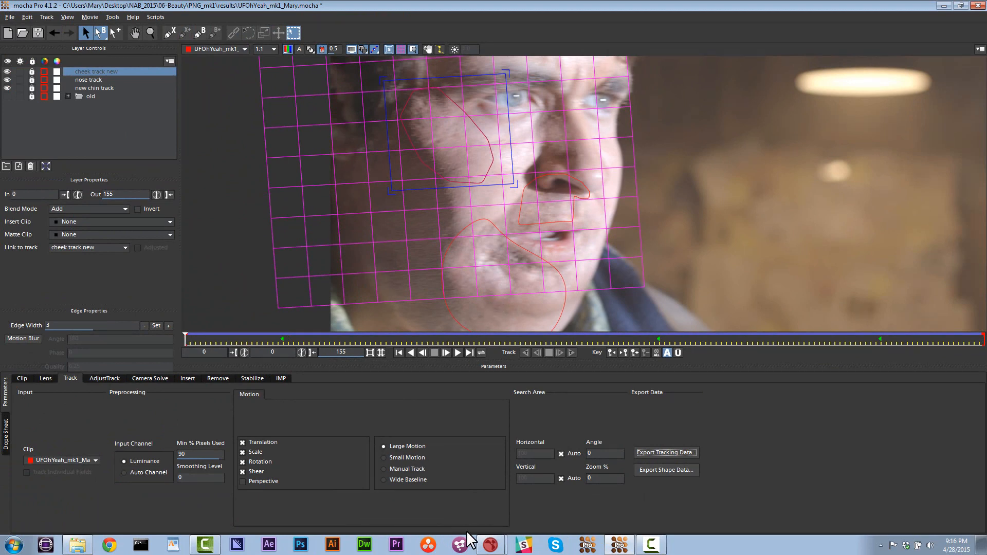
# Step: Switch back to the mk1.nk script in Nuke and add a MochaImport+ Stabilized View+ group to the newly imported footage
pyautogui.click(491, 546)
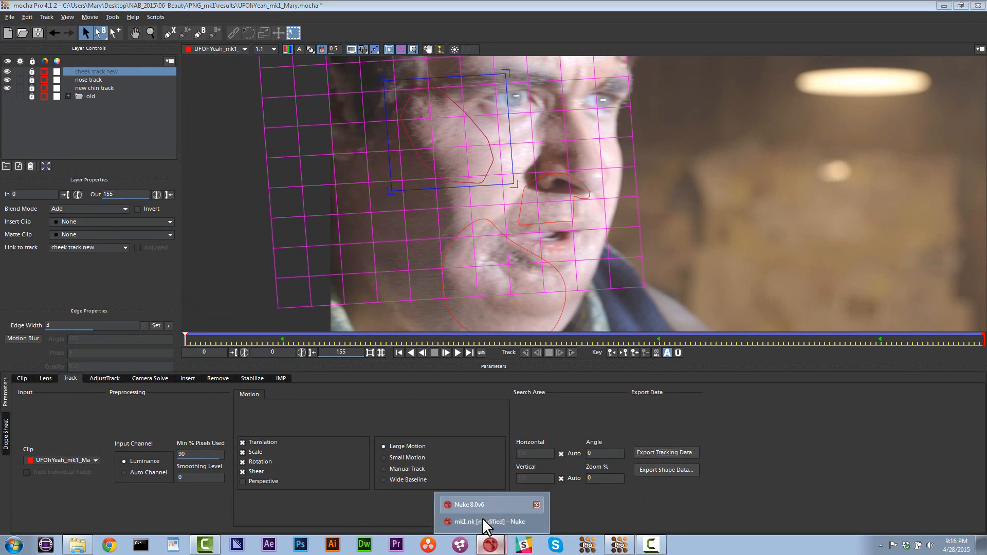
pyautogui.click(483, 521)
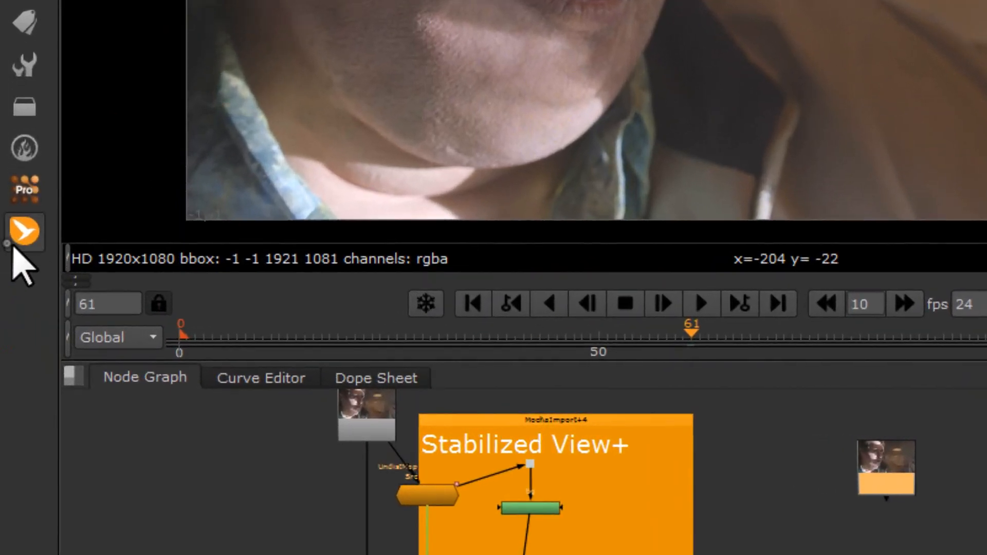
pyautogui.click(9, 350)
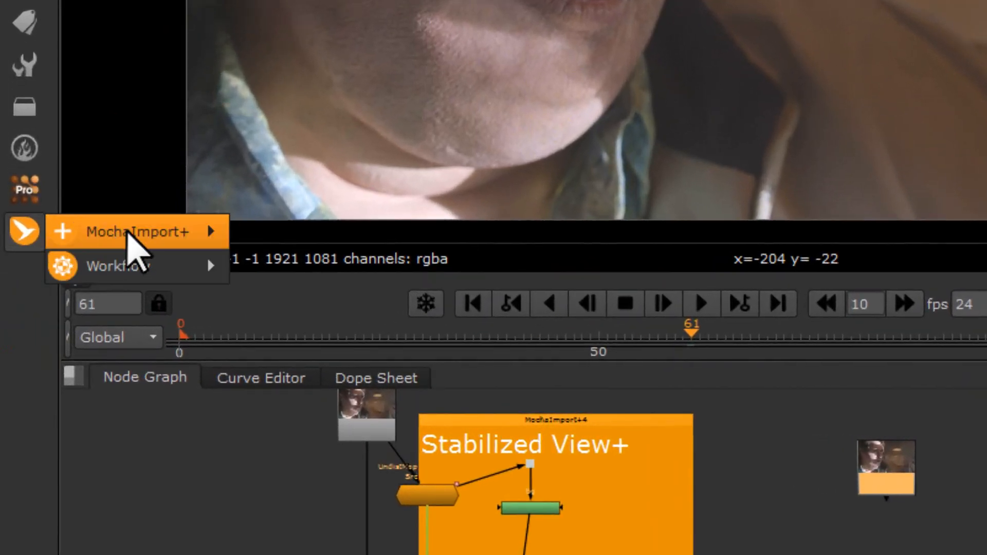
pyautogui.moveTo(128, 232)
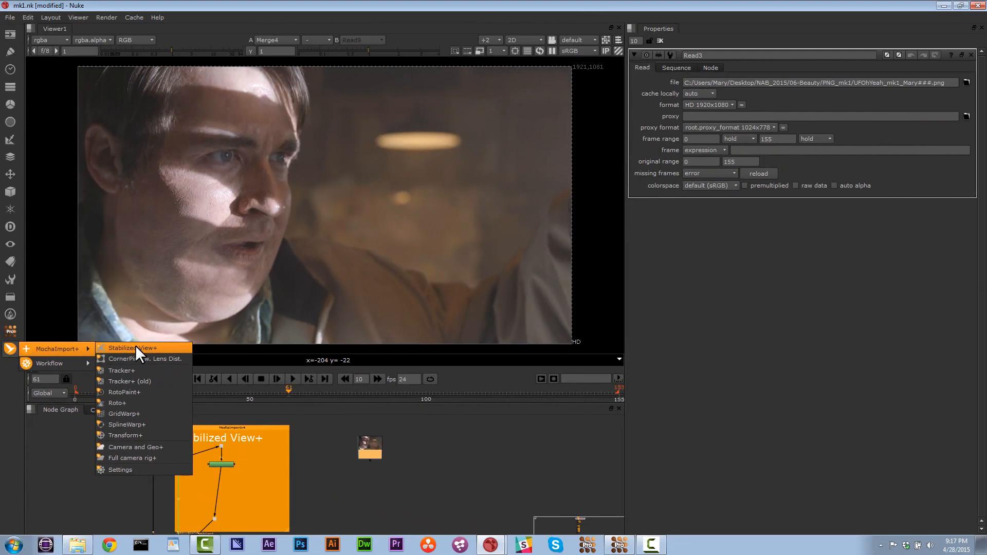
pyautogui.click(136, 348)
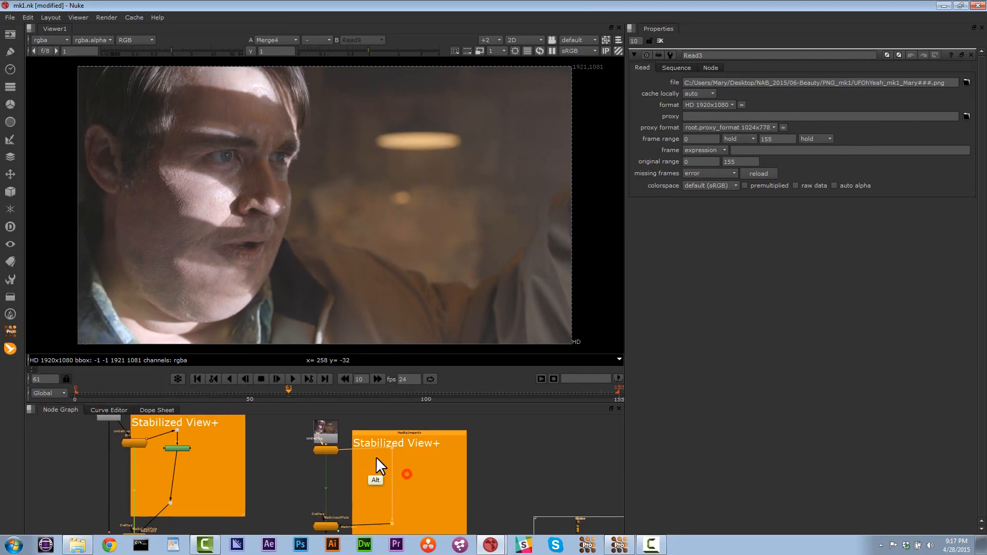
pyautogui.keyDown('alt'); pyautogui.moveTo(369, 472); pyautogui.dragTo(420, 445); pyautogui.keyUp('alt')
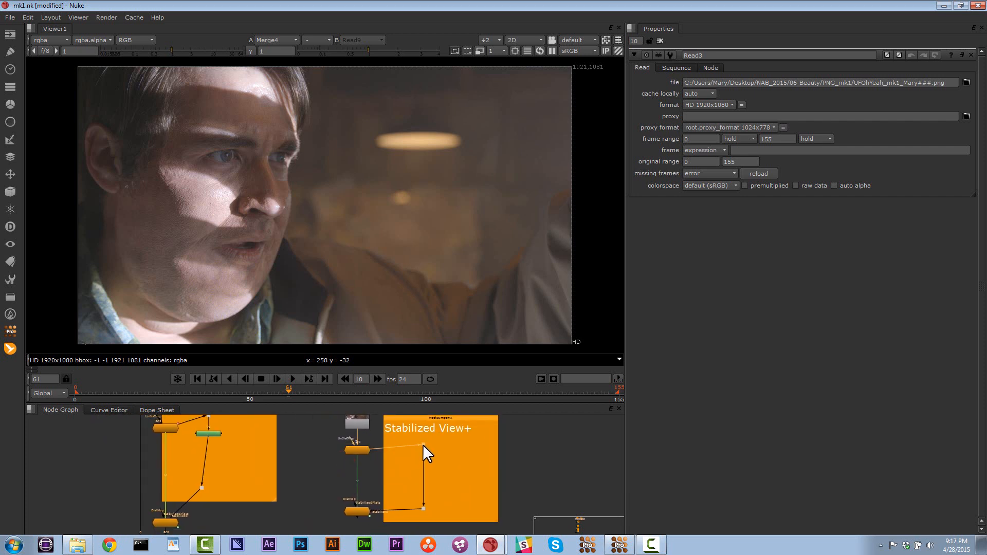
# Step: View the new group's upper dot, load the clipboard's mocha data into its stabilization start node, and play the stabilized cheek
pyautogui.press('1')
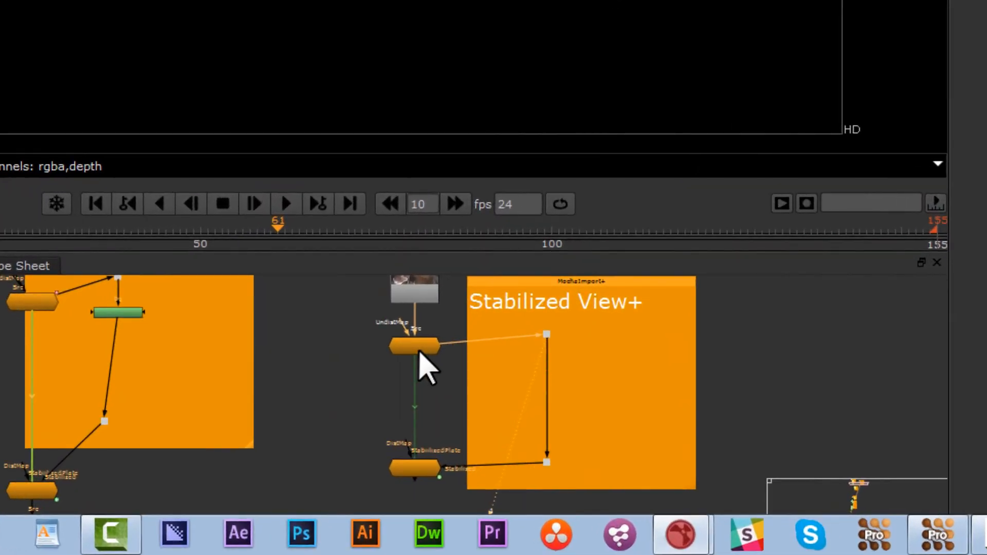
pyautogui.moveTo(419, 351); pyautogui.dragTo(415, 356)
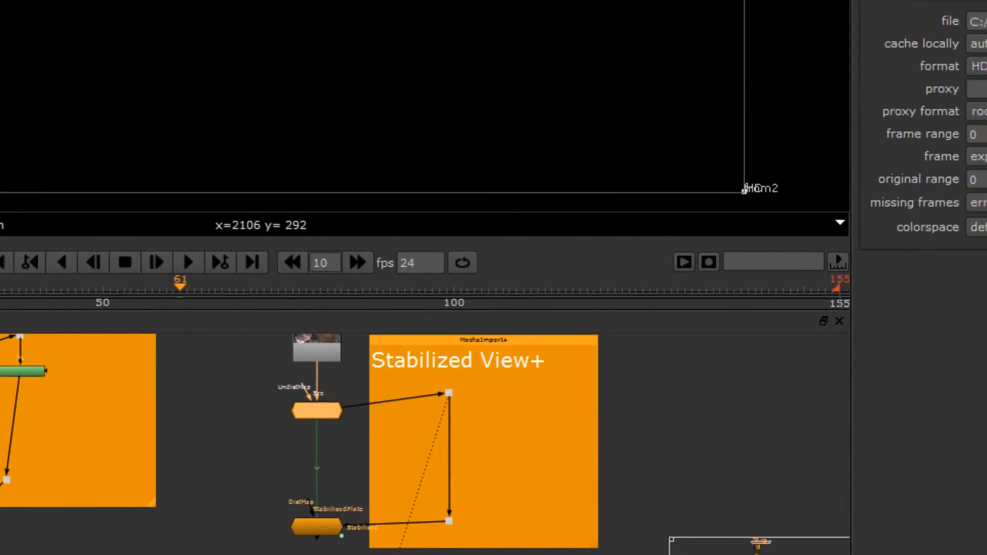
pyautogui.doubleClick(316, 409)
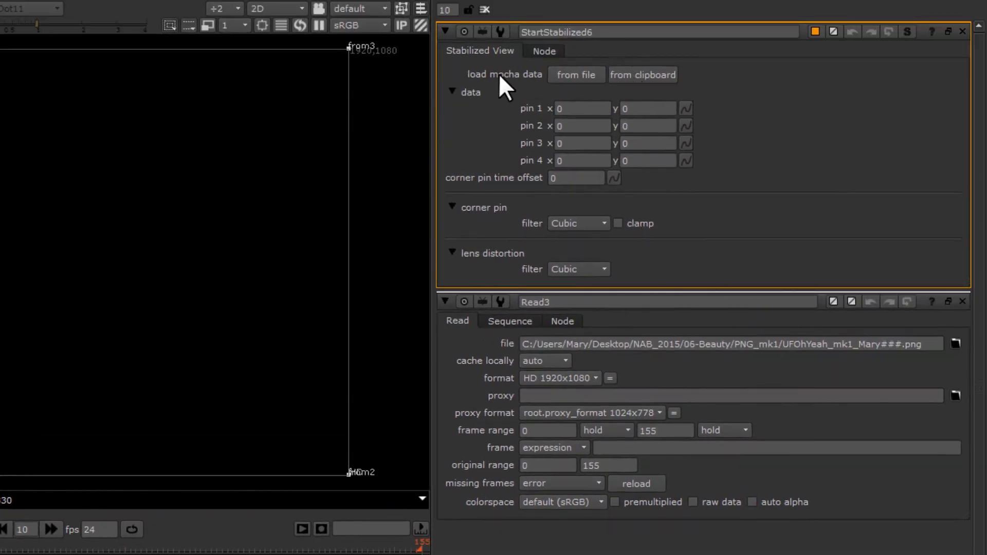
pyautogui.click(643, 76)
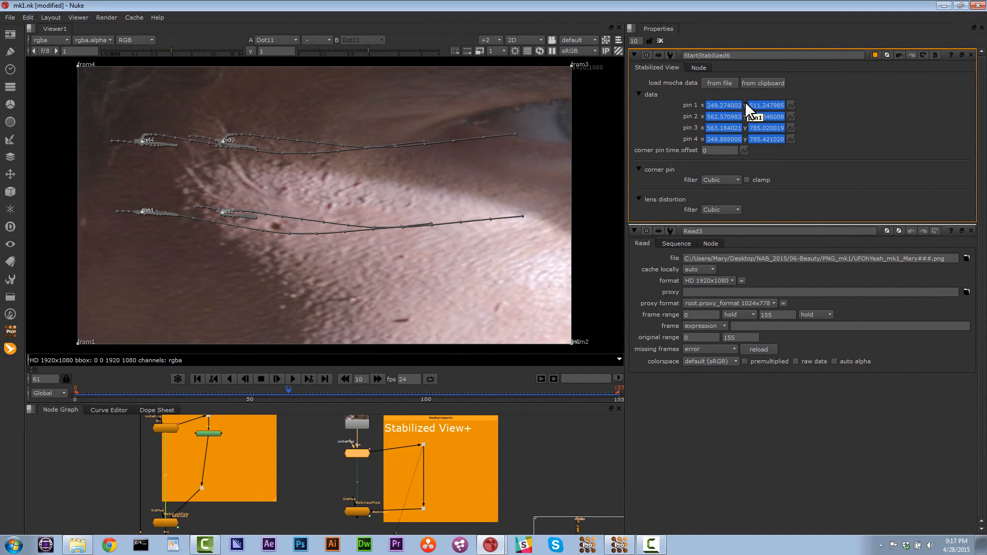
pyautogui.click(293, 380)
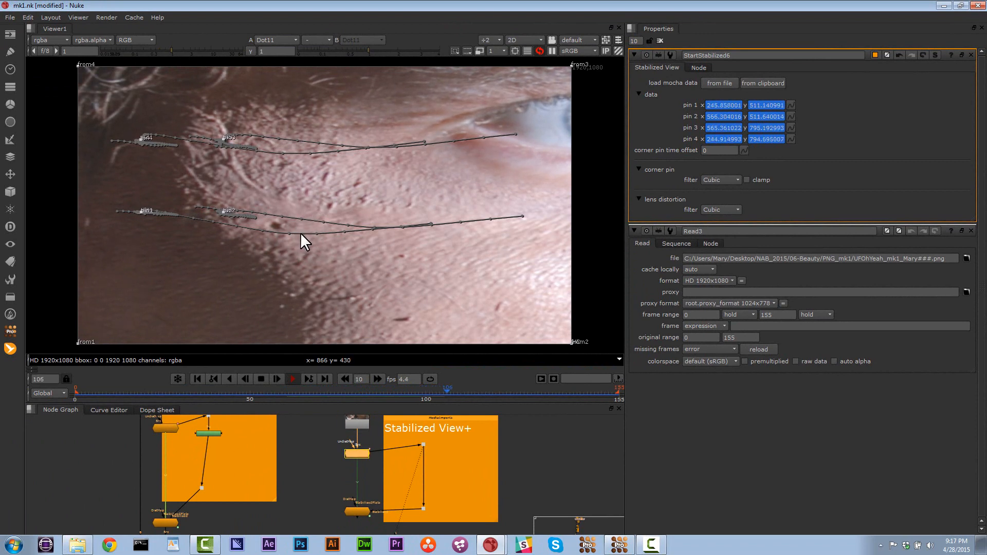
pyautogui.click(261, 379)
# Step: Go to frame 92 and insert a RotoPaint node after the upper dot inside the new Stabilized View+ group
pyautogui.moveTo(478, 390); pyautogui.dragTo(396, 381)
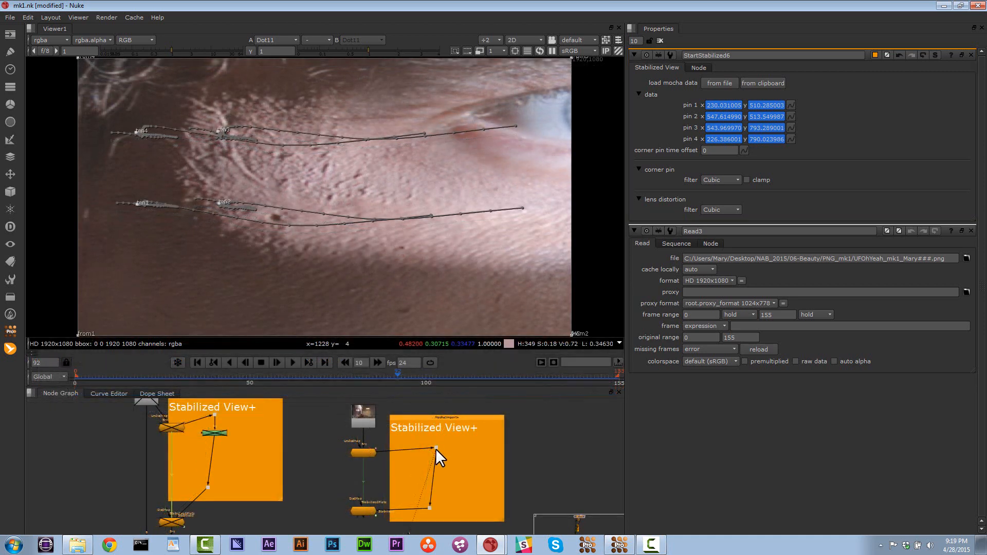
pyautogui.moveTo(436, 448); pyautogui.dragTo(441, 444)
pyautogui.press('Tab')
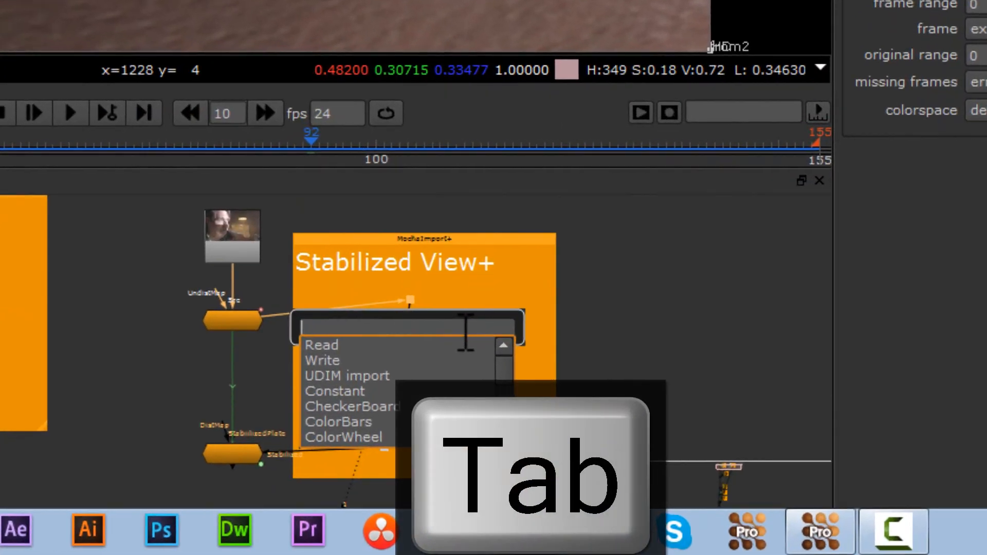
pyautogui.write('roto')
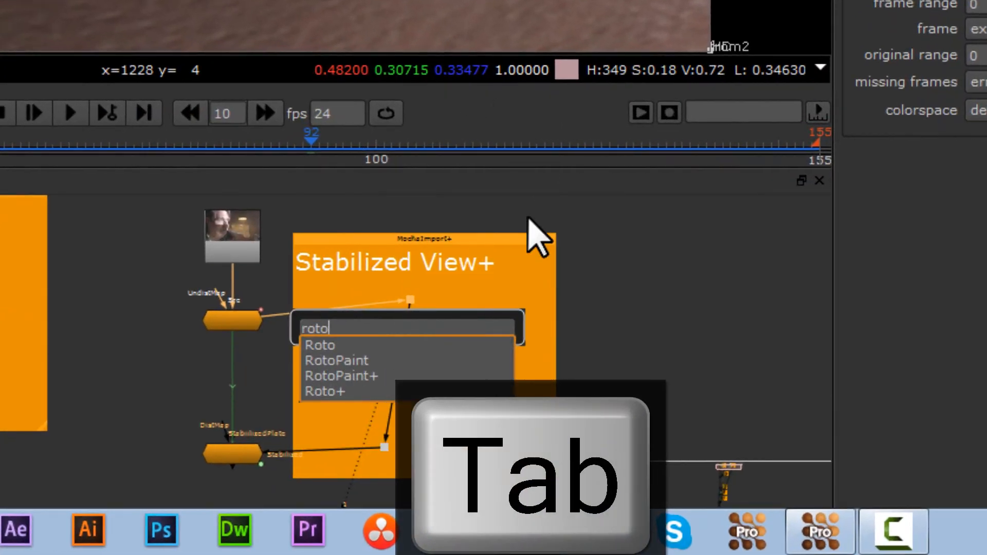
pyautogui.click(344, 362)
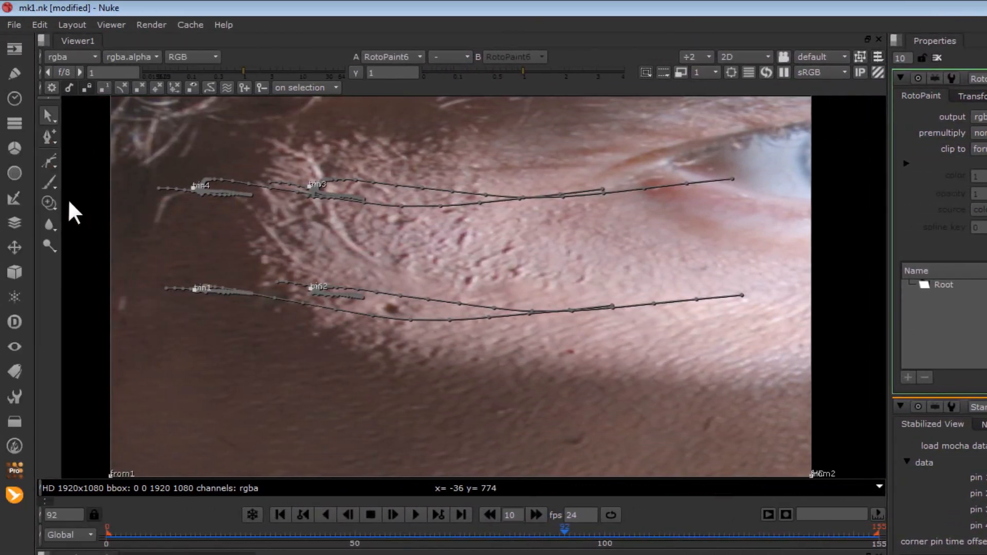
# Step: Set the Clone brush size to 50 and clone clean nearby skin over the dark mole on the cheek
pyautogui.click(49, 203)
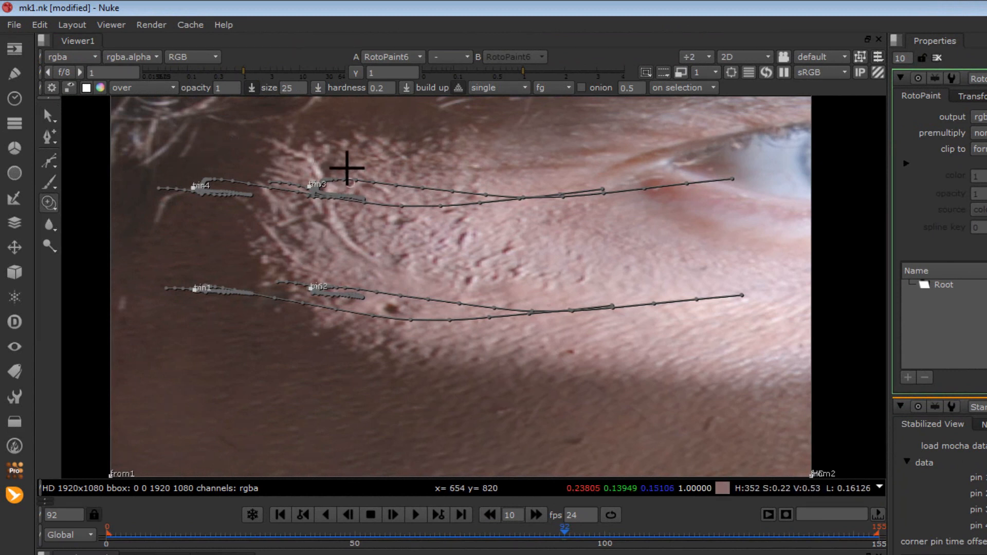
pyautogui.doubleClick(299, 88)
pyautogui.write('50')
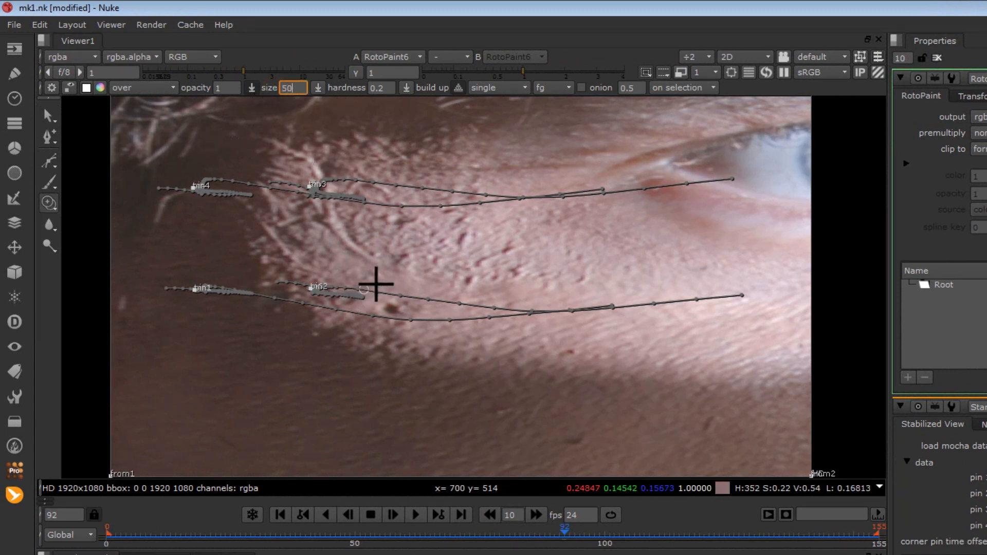
pyautogui.moveTo(375, 248)
pyautogui.keyDown('alt'); pyautogui.mouseDown()
pyautogui.moveTo(415, 248)
pyautogui.moveTo(399, 249)
pyautogui.moveTo(399, 258)
pyautogui.mouseUp(); pyautogui.keyUp('alt')
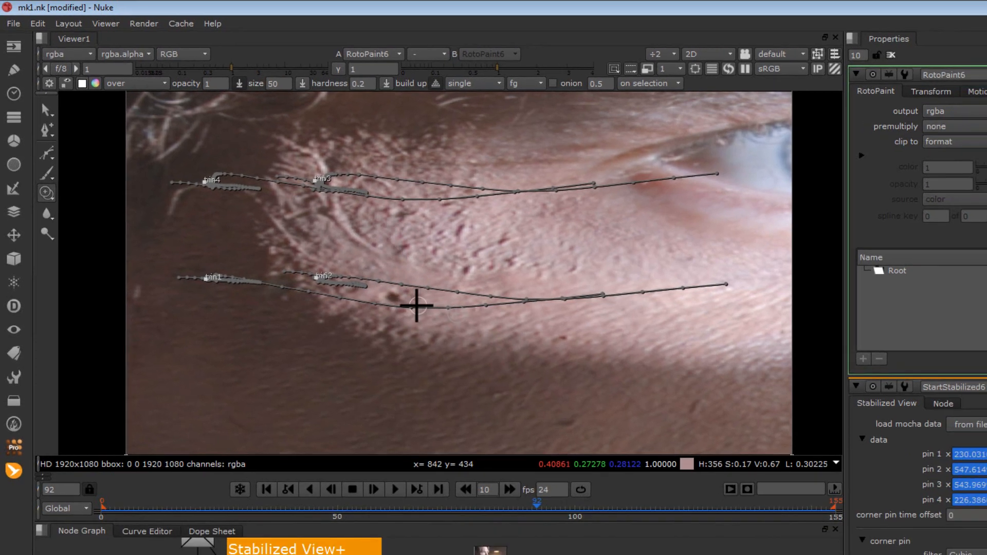
pyautogui.click(413, 311)
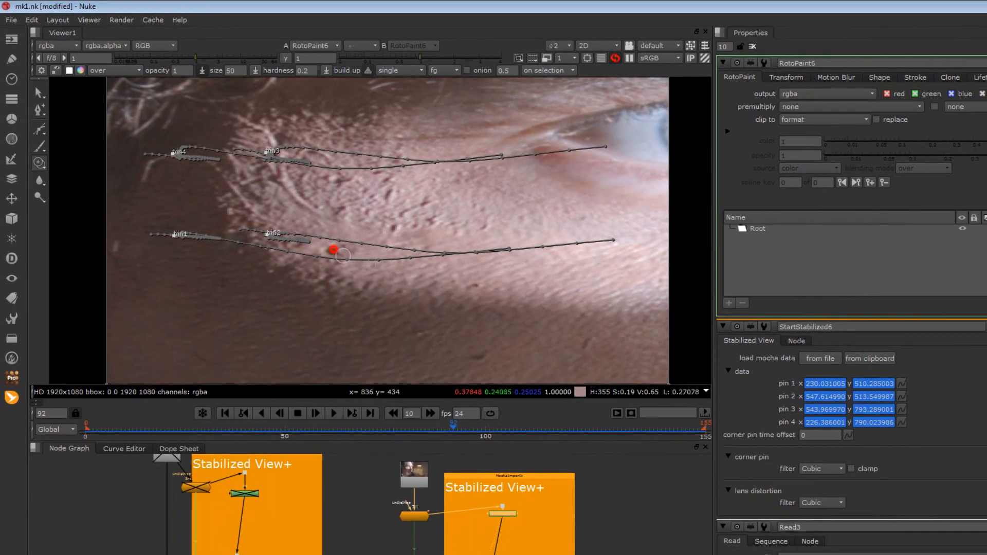
pyautogui.click(415, 310)
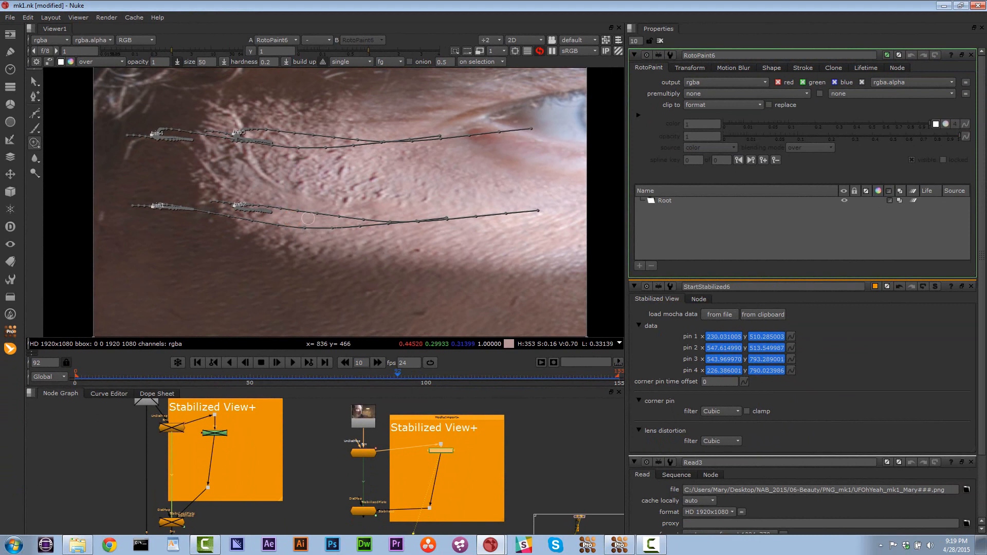
# Step: Clone out the bumps and pores across the middle of the lit cheek with many short dabs
pyautogui.click(373, 196)
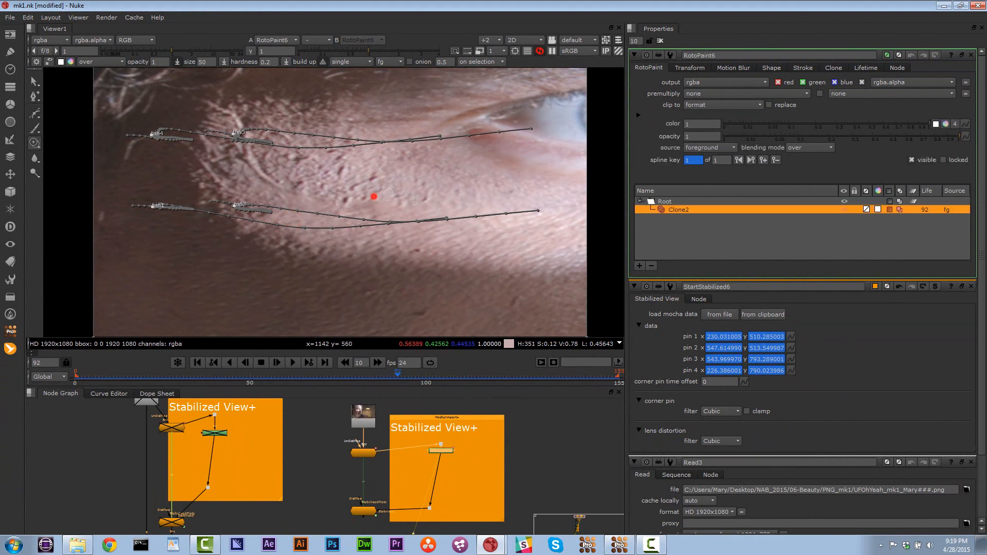
pyautogui.click(375, 202)
pyautogui.click(407, 196)
pyautogui.click(370, 195)
pyautogui.click(421, 185)
pyautogui.click(371, 179)
pyautogui.click(355, 187)
pyautogui.click(371, 198)
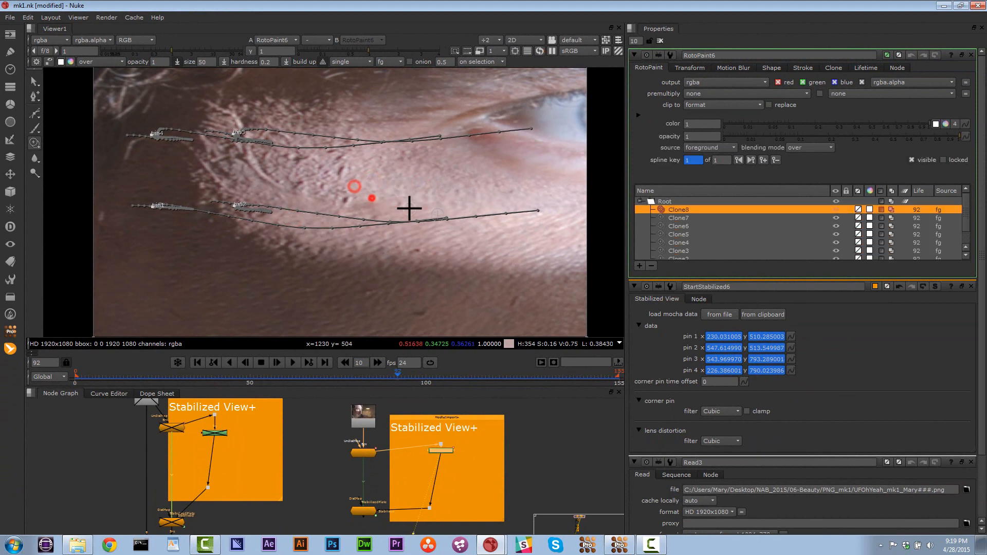
pyautogui.click(409, 209)
pyautogui.click(395, 203)
pyautogui.click(368, 201)
pyautogui.click(342, 199)
pyautogui.click(332, 169)
pyautogui.click(337, 153)
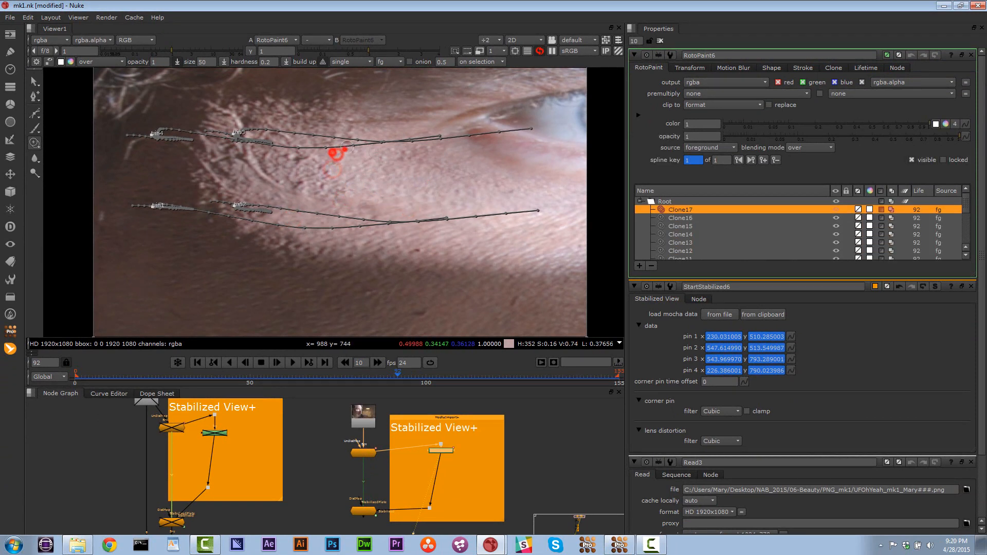
pyautogui.click(339, 143)
pyautogui.click(315, 167)
pyautogui.click(319, 169)
pyautogui.click(304, 188)
pyautogui.click(326, 188)
pyautogui.click(336, 194)
pyautogui.click(319, 191)
pyautogui.click(278, 180)
pyautogui.click(289, 183)
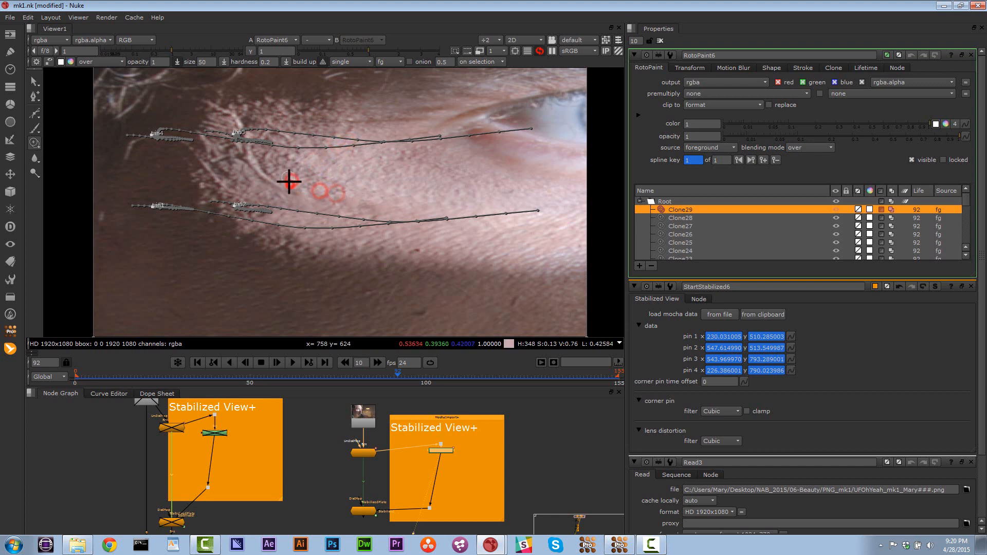
# Step: Clone clean skin over the bumps and fine lines at the outer end of the lit cheek with many short dabs
pyautogui.moveTo(289, 187)
pyautogui.keyDown('ctrl'); pyautogui.mouseDown()
pyautogui.moveTo(278, 169)
pyautogui.moveTo(249, 169)
pyautogui.moveTo(262, 168)
pyautogui.mouseUp(); pyautogui.keyUp('ctrl')
pyautogui.click(257, 173)
pyautogui.click(267, 169)
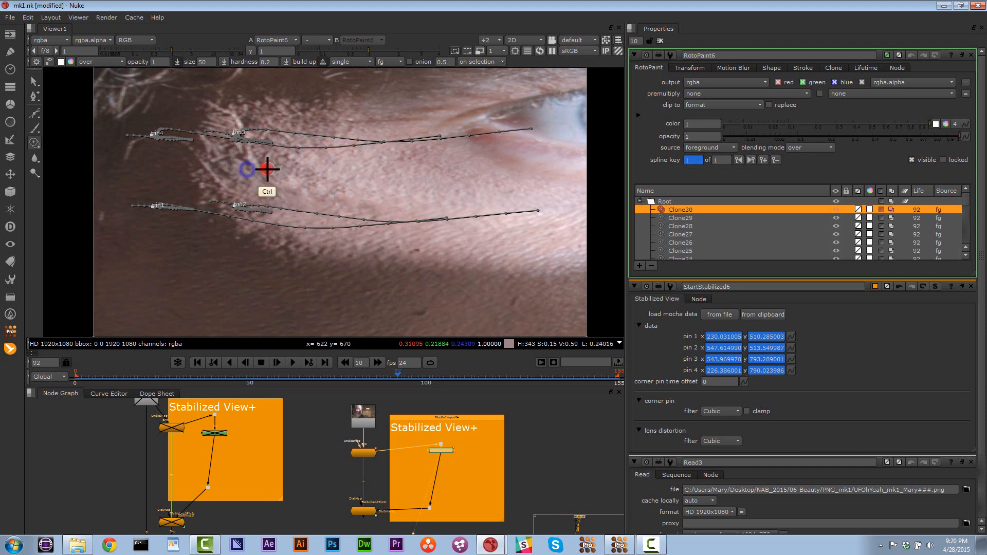
pyautogui.click(268, 174)
pyautogui.click(288, 158)
pyautogui.click(251, 155)
pyautogui.click(278, 136)
pyautogui.click(276, 137)
pyautogui.click(269, 129)
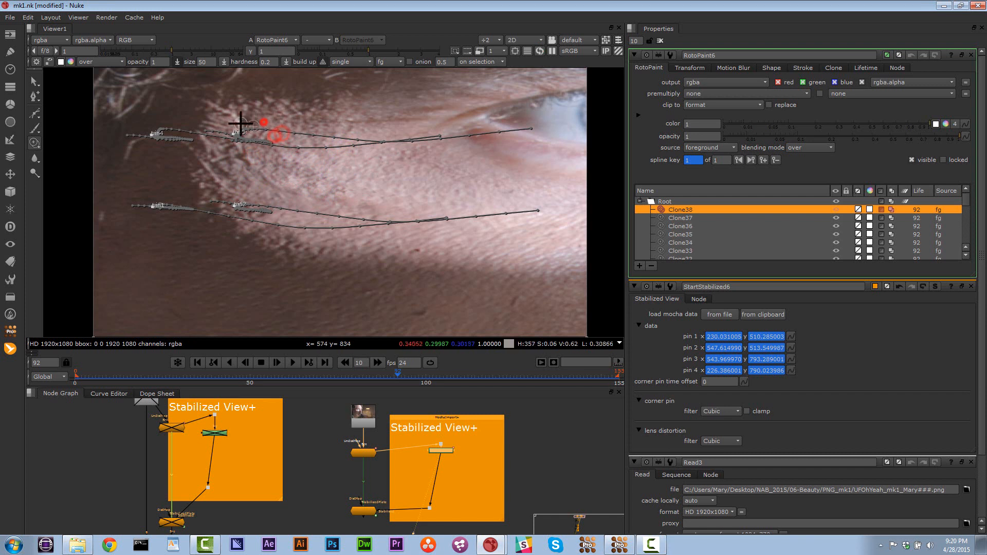
pyautogui.click(242, 124)
pyautogui.click(243, 124)
pyautogui.click(235, 115)
pyautogui.click(227, 110)
pyautogui.click(216, 111)
pyautogui.click(245, 151)
pyautogui.click(240, 155)
pyautogui.click(236, 156)
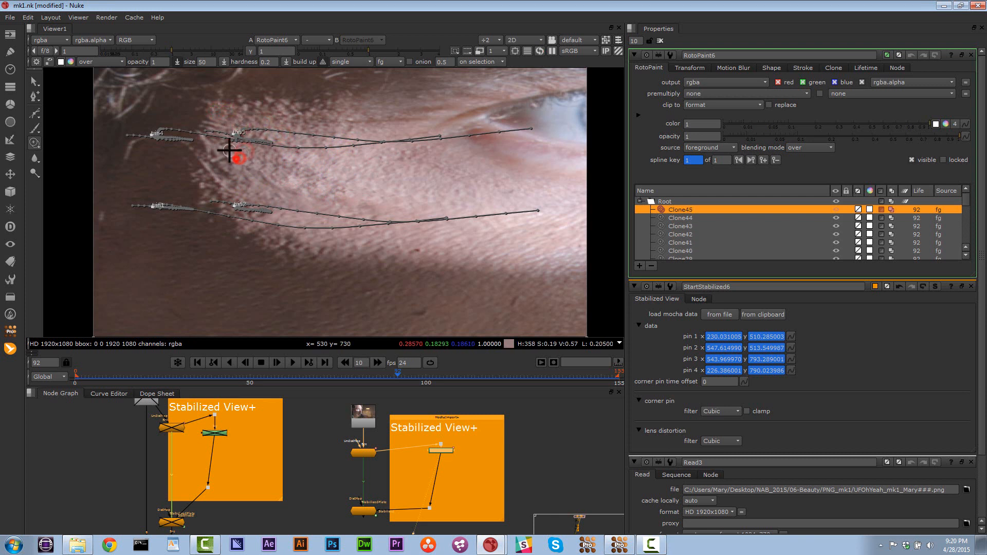
pyautogui.click(227, 145)
pyautogui.click(220, 134)
pyautogui.click(208, 121)
pyautogui.click(214, 124)
pyautogui.click(238, 125)
pyautogui.click(224, 132)
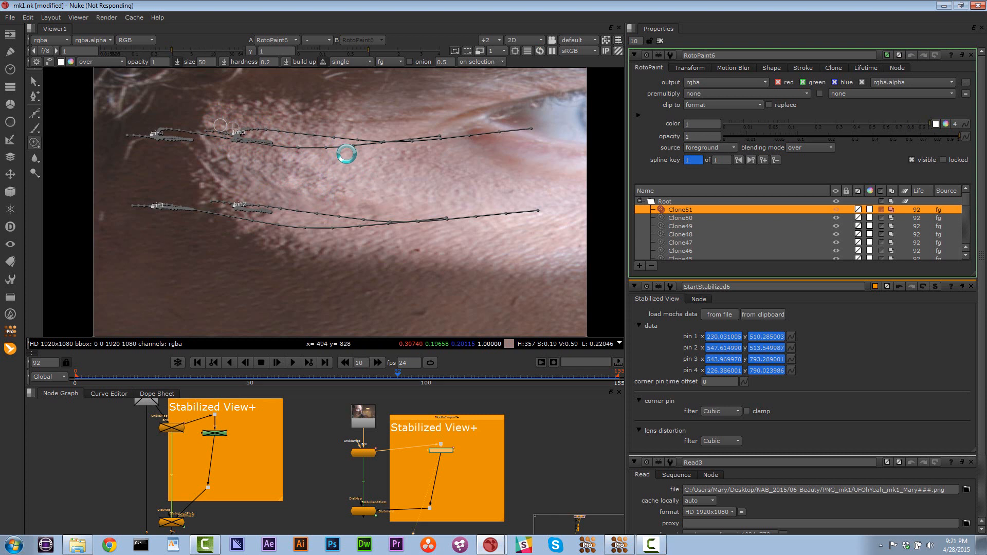
pyautogui.click(242, 130)
pyautogui.click(245, 133)
pyautogui.click(235, 125)
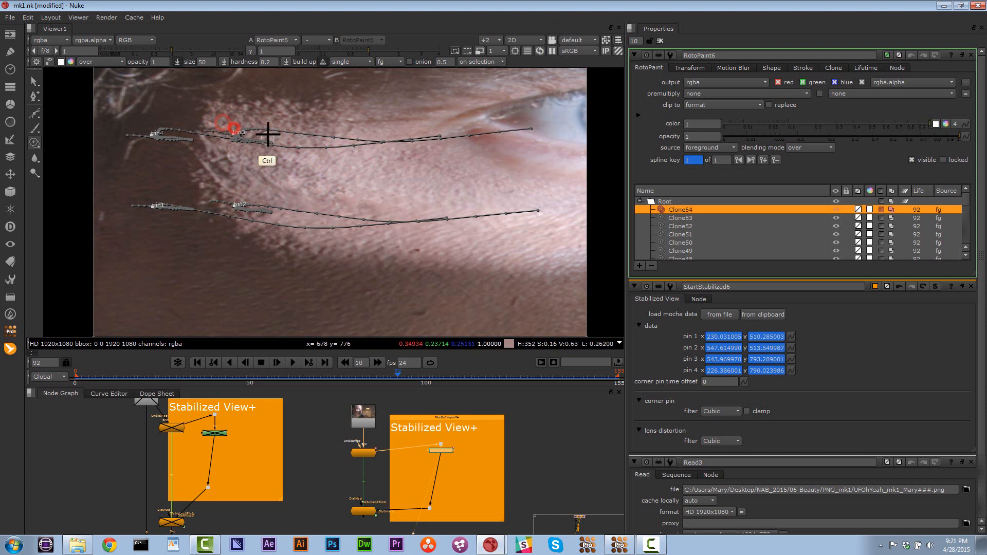
pyautogui.click(244, 128)
pyautogui.click(221, 122)
pyautogui.click(259, 133)
pyautogui.click(249, 138)
pyautogui.click(259, 133)
pyautogui.click(273, 146)
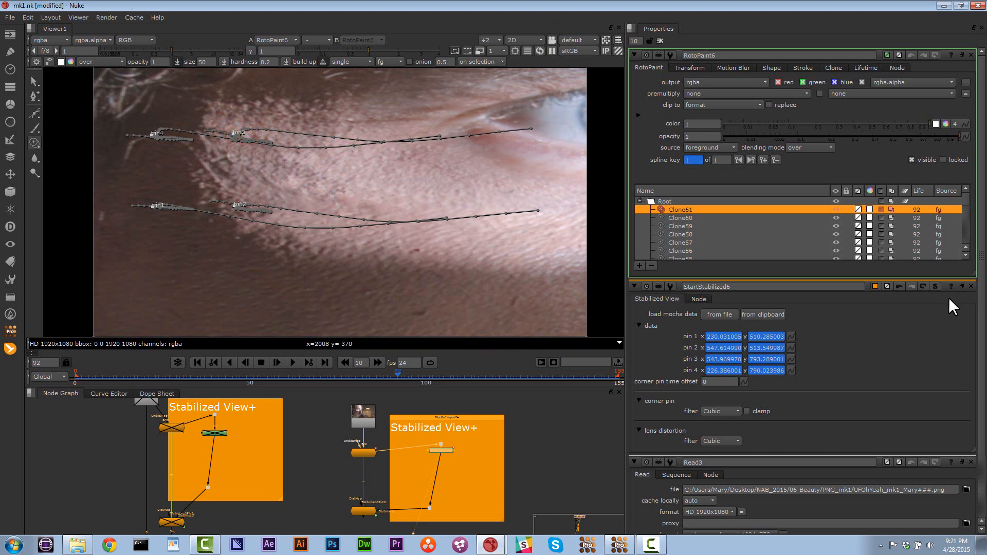
# Step: Close the stabilization start node's properties and clone out the remaining bumps and creases across the lit cheek below the eye
pyautogui.click(970, 287)
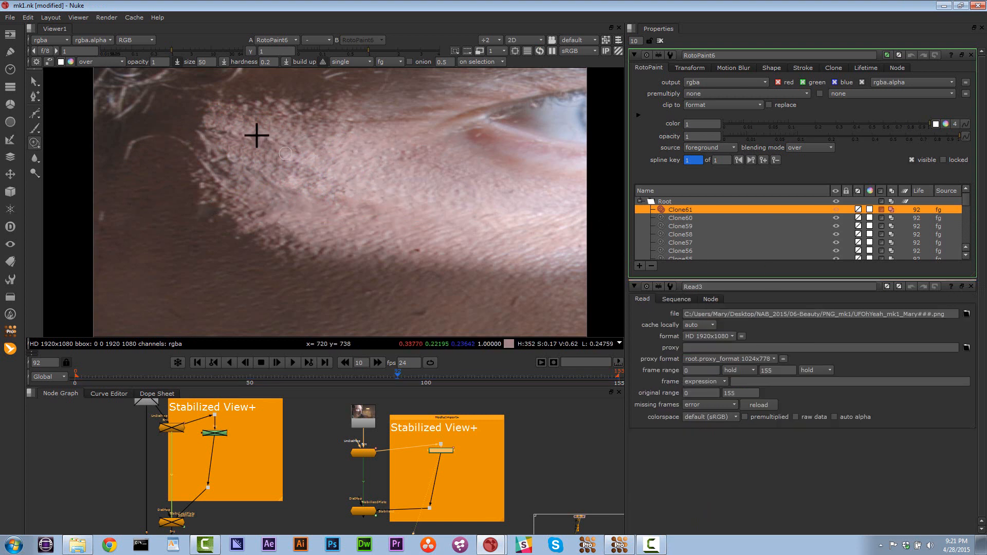
pyautogui.click(285, 147)
pyautogui.click(296, 149)
pyautogui.click(287, 146)
pyautogui.click(277, 140)
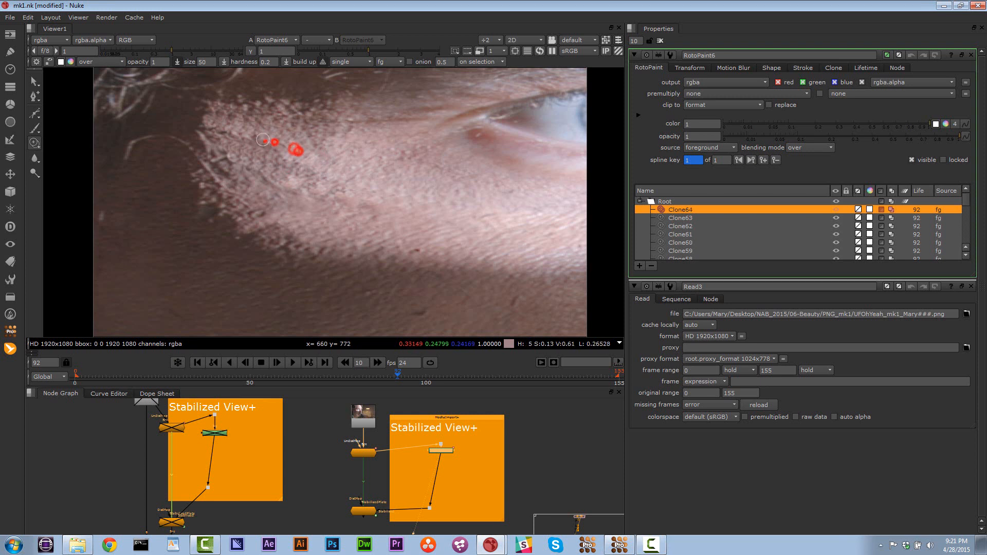
pyautogui.click(266, 140)
pyautogui.click(254, 139)
pyautogui.click(256, 149)
pyautogui.click(266, 156)
pyautogui.click(273, 149)
pyautogui.click(269, 159)
pyautogui.click(278, 165)
pyautogui.click(316, 175)
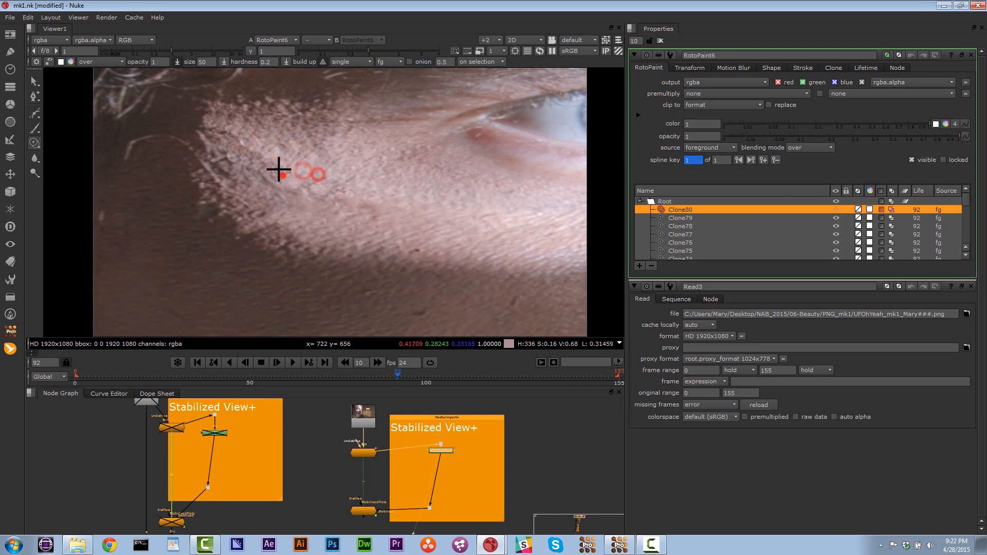
pyautogui.click(283, 176)
pyautogui.click(279, 169)
pyautogui.click(316, 199)
pyautogui.click(299, 190)
pyautogui.click(360, 212)
pyautogui.click(356, 210)
pyautogui.click(354, 213)
pyautogui.click(331, 194)
pyautogui.click(288, 187)
pyautogui.click(249, 159)
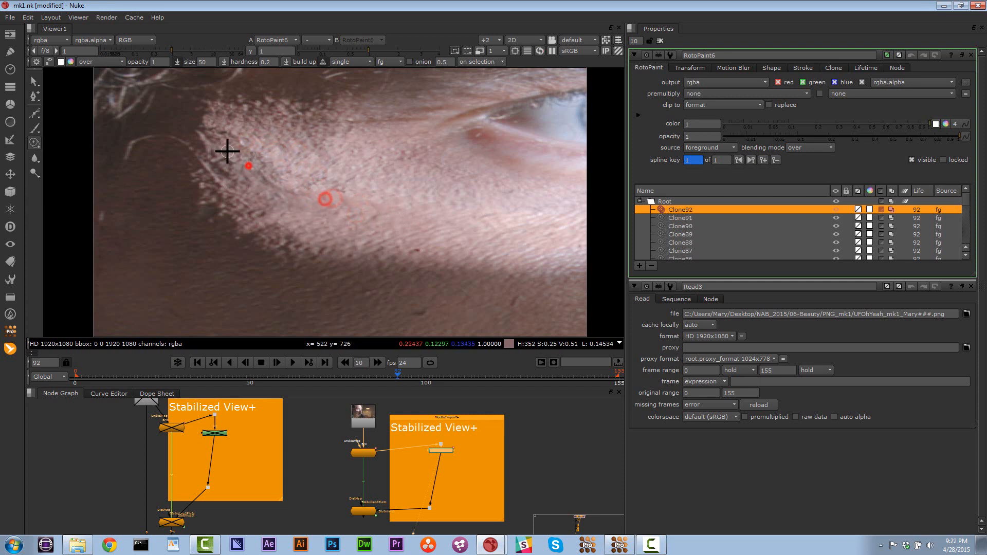
pyautogui.click(228, 152)
pyautogui.click(226, 245)
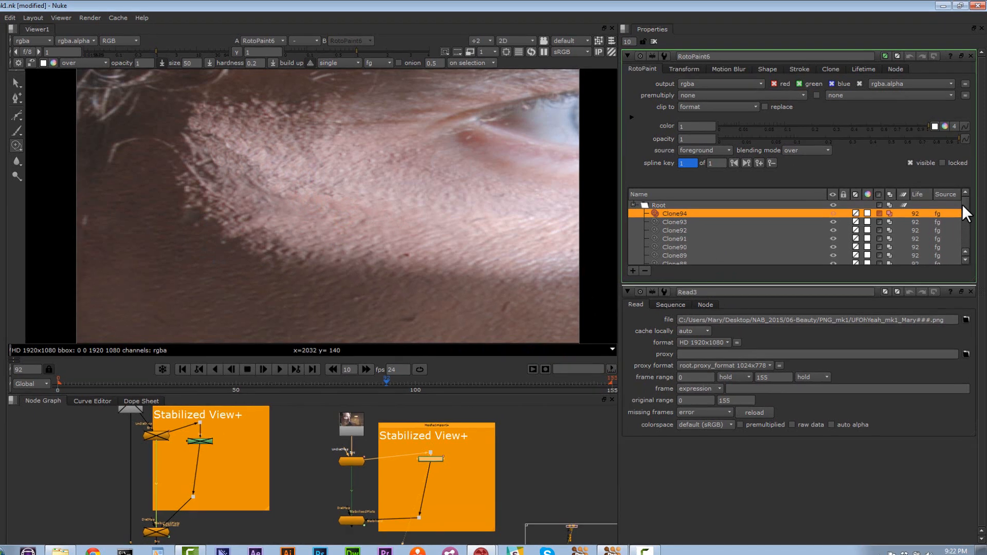
# Step: Select all the clone strokes from Clone94 down to Clone1 and lower their brush hardness
pyautogui.moveTo(965, 201); pyautogui.dragTo(965, 250)
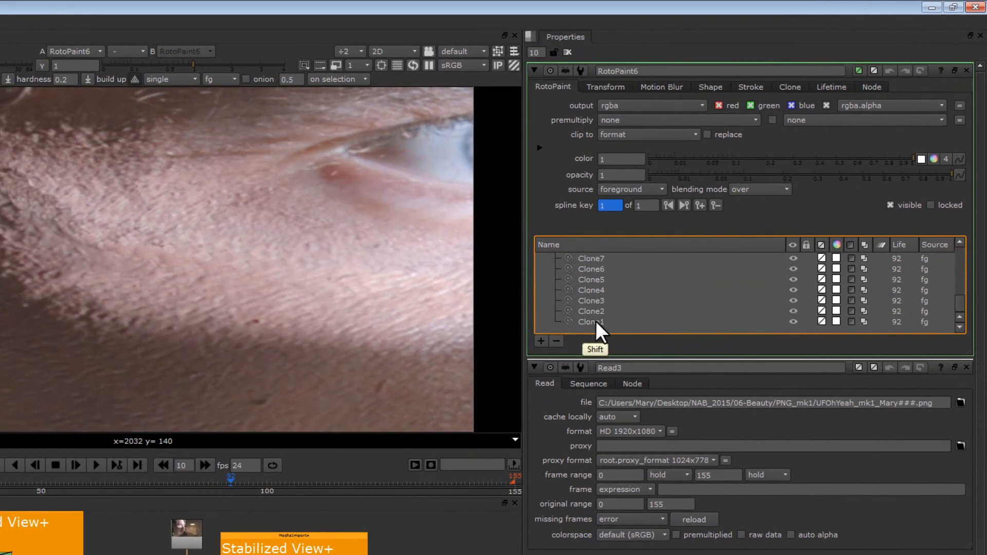
pyautogui.keyDown('shift'); pyautogui.click(595, 322); pyautogui.keyUp('shift')
pyautogui.moveTo(964, 311); pyautogui.dragTo(967, 257)
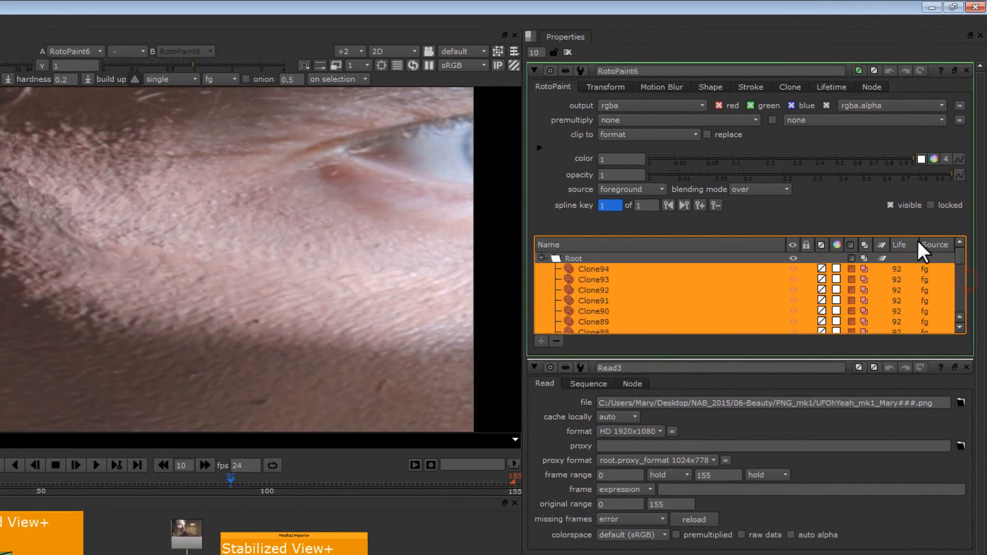
pyautogui.click(751, 84)
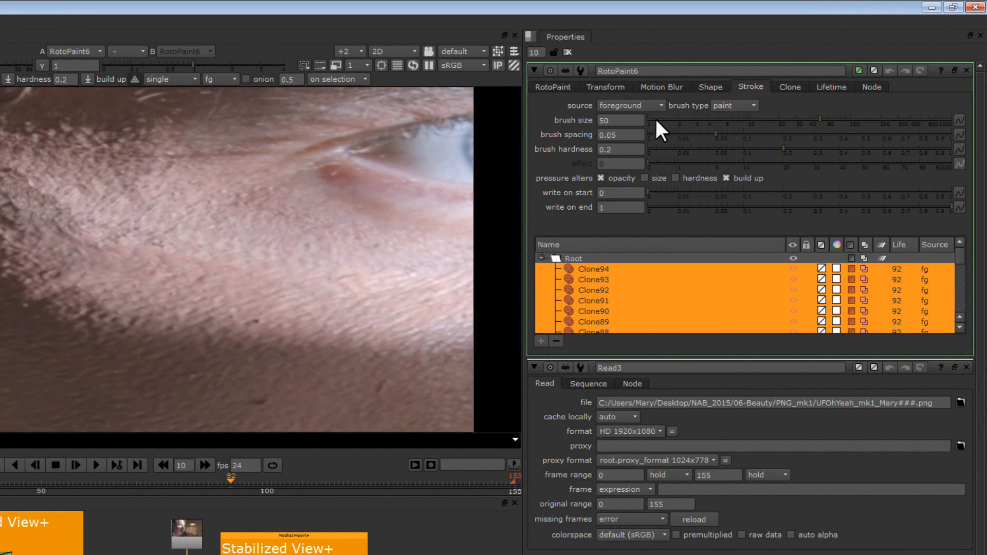
pyautogui.moveTo(782, 148); pyautogui.dragTo(646, 147)
# Step: Set the lifetime of all selected clone strokes to all frames
pyautogui.click(790, 86)
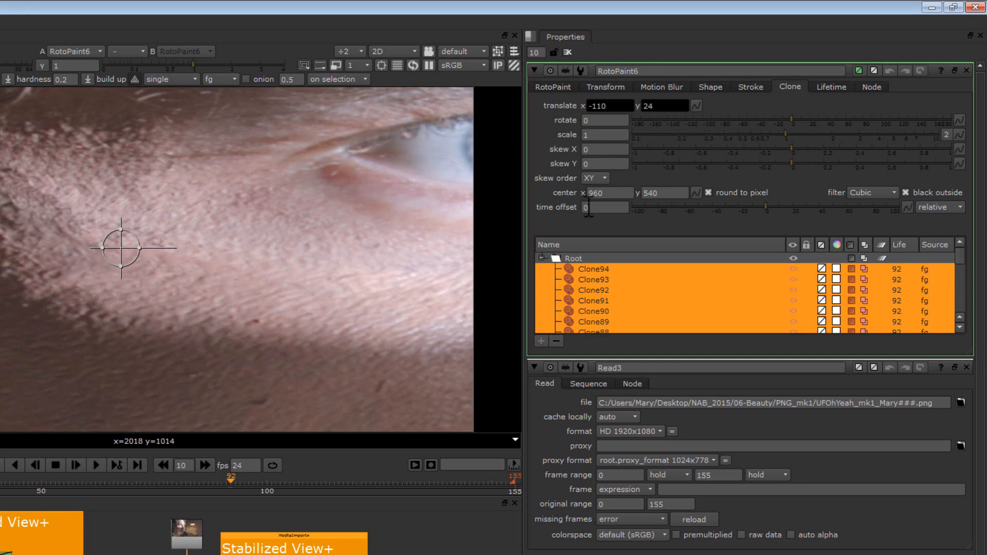
pyautogui.click(821, 87)
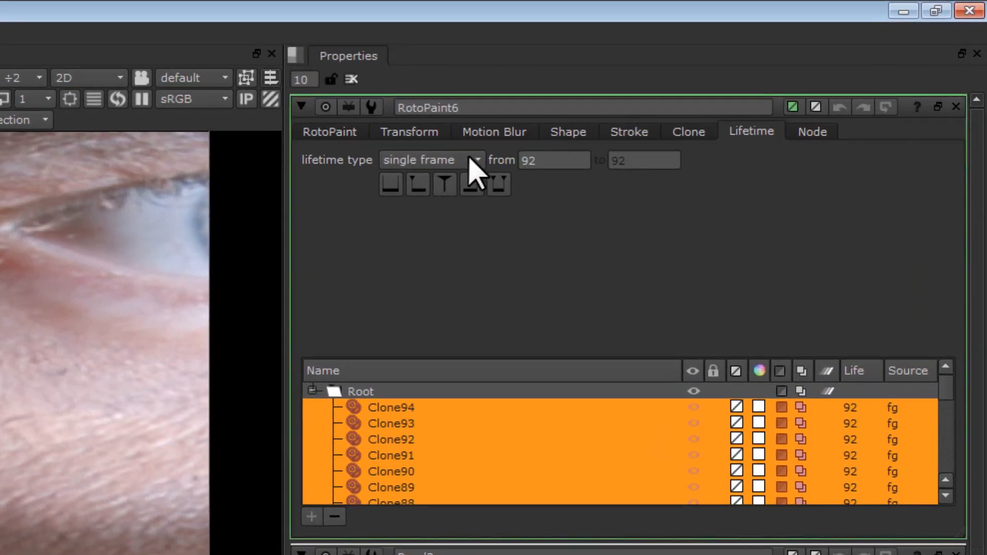
pyautogui.click(646, 107)
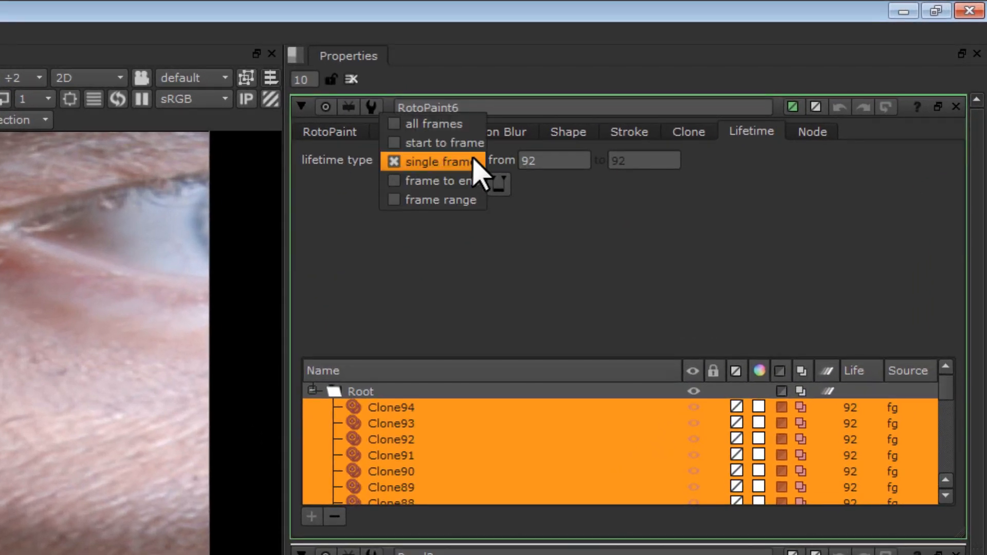
pyautogui.click(462, 126)
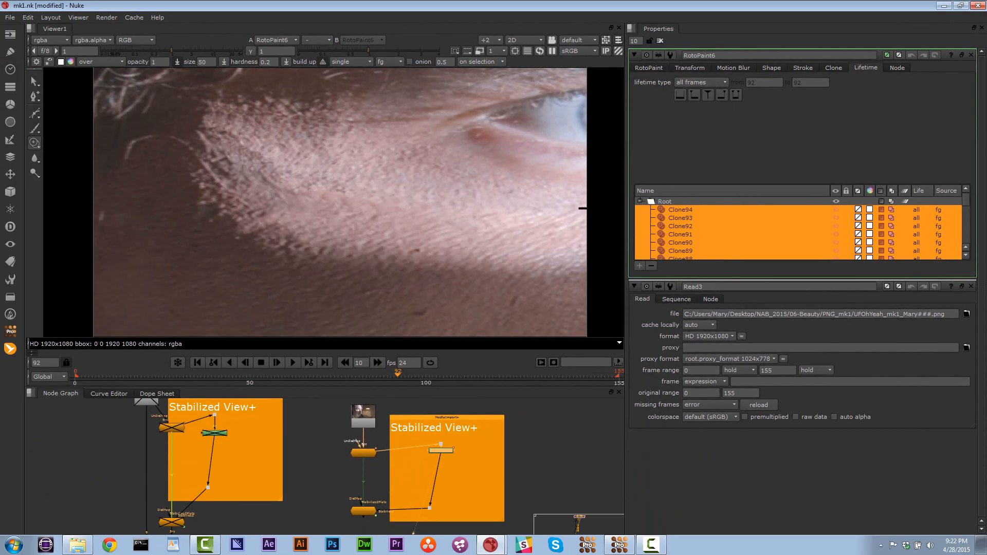
# Step: Check the cloned cheek at several earlier and later frames of the stabilized shot
pyautogui.click(474, 374)
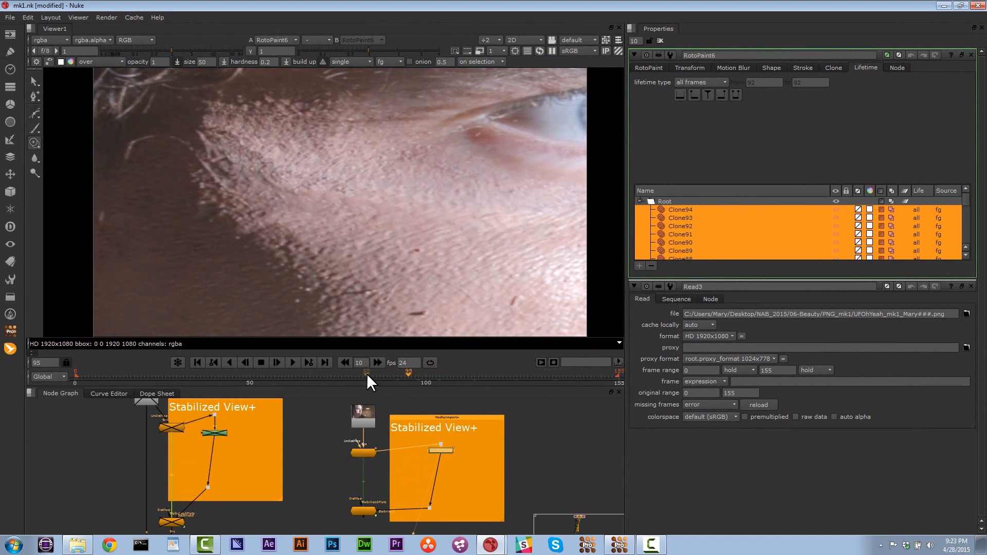
pyautogui.click(322, 374)
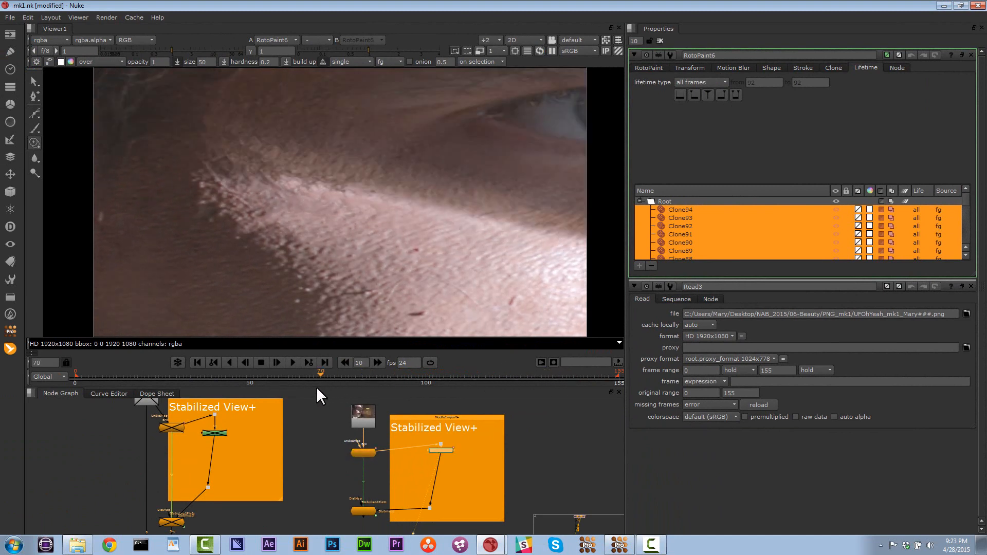
pyautogui.click(282, 376)
pyautogui.click(395, 375)
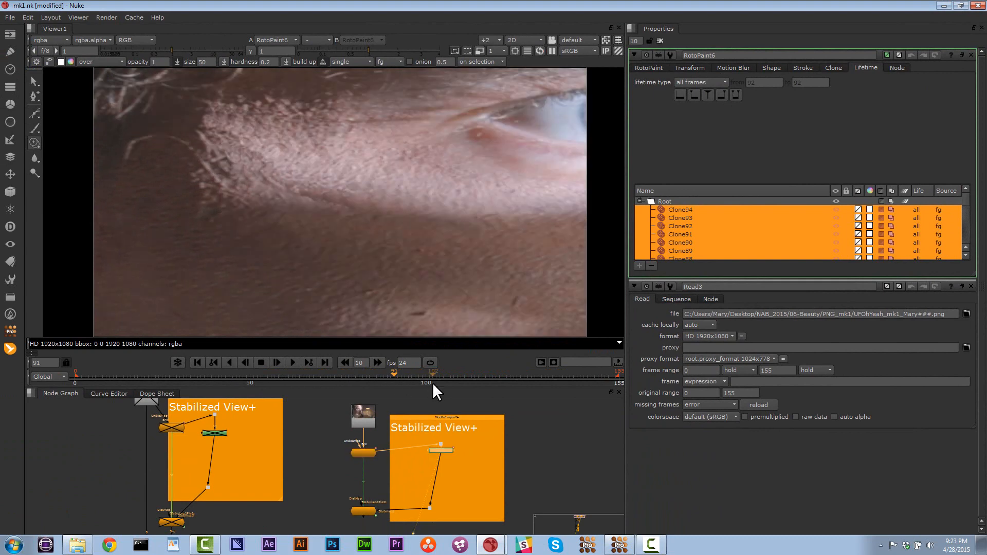
pyautogui.click(457, 375)
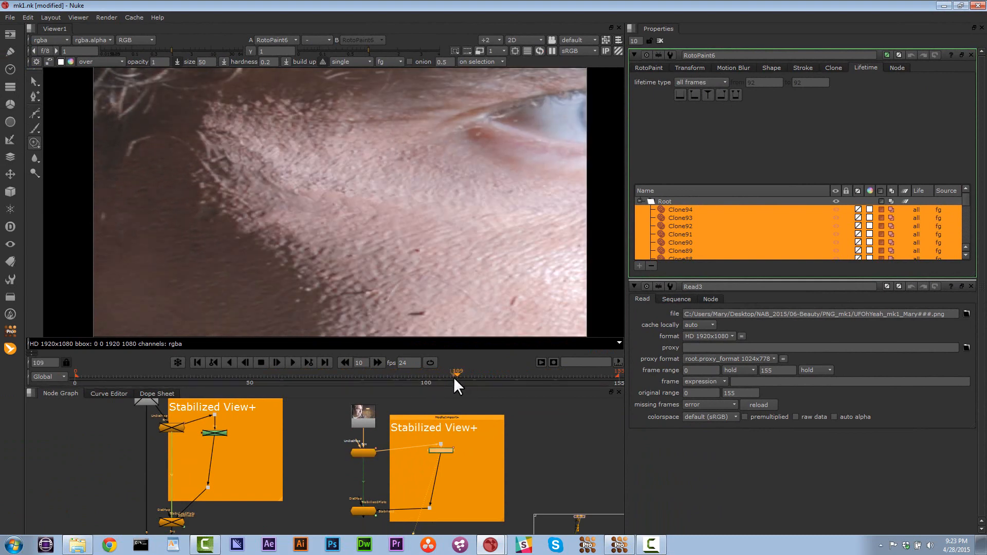
# Step: Select the stabilization end node below the painted group and view its output
pyautogui.keyDown('alt'); pyautogui.moveTo(421, 493); pyautogui.dragTo(415, 434); pyautogui.keyUp('alt')
pyautogui.keyDown('alt'); pyautogui.moveTo(400, 464); pyautogui.dragTo(422, 457); pyautogui.keyUp('alt')
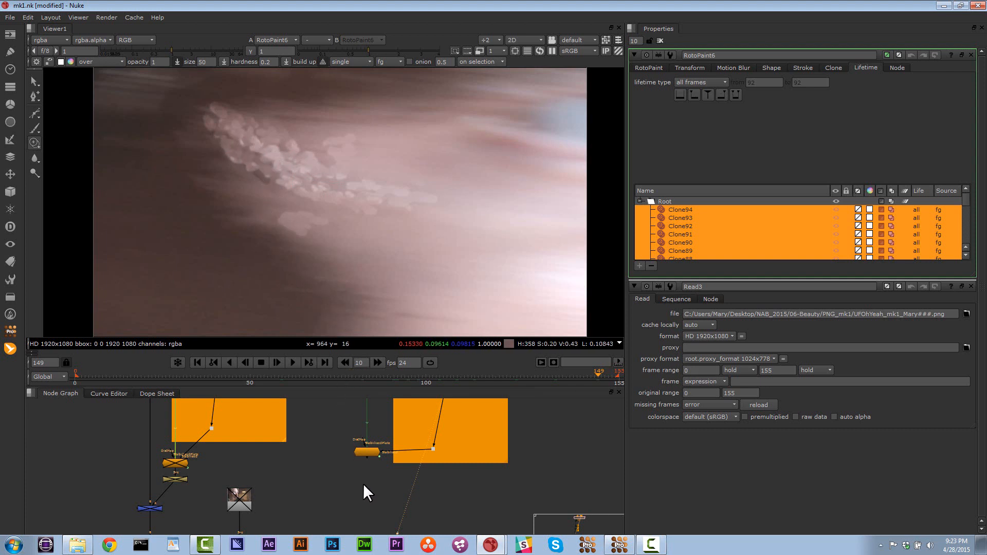
pyautogui.moveTo(368, 448); pyautogui.dragTo(366, 455)
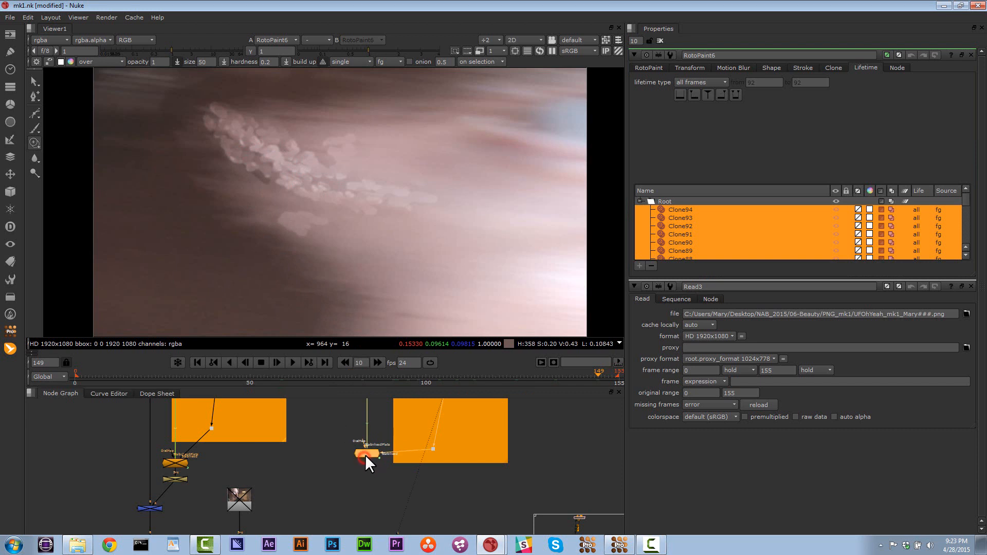
pyautogui.press('1')
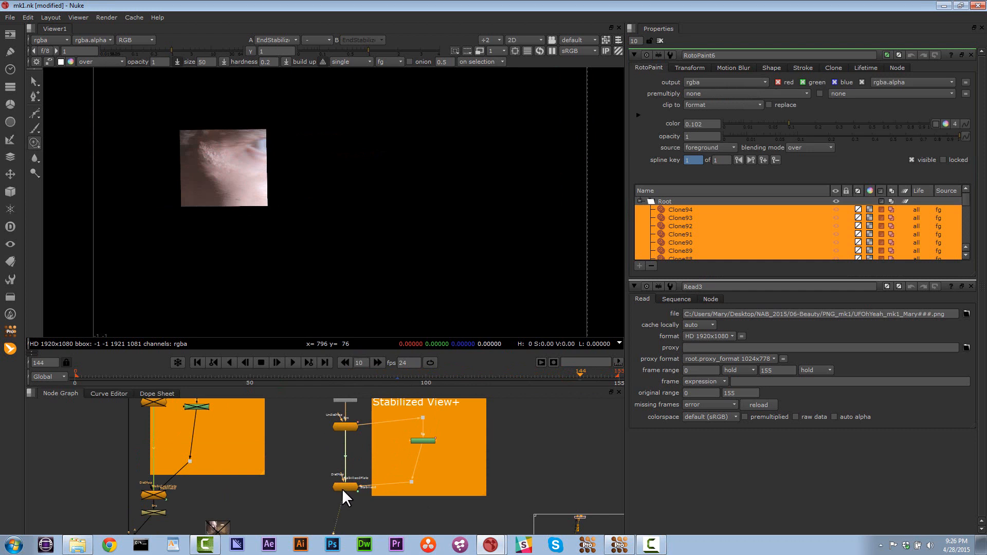
# Step: Add an OFlow node after the stabilization end node, view it, and set its Shutter Samples to 30
pyautogui.press('Tab')
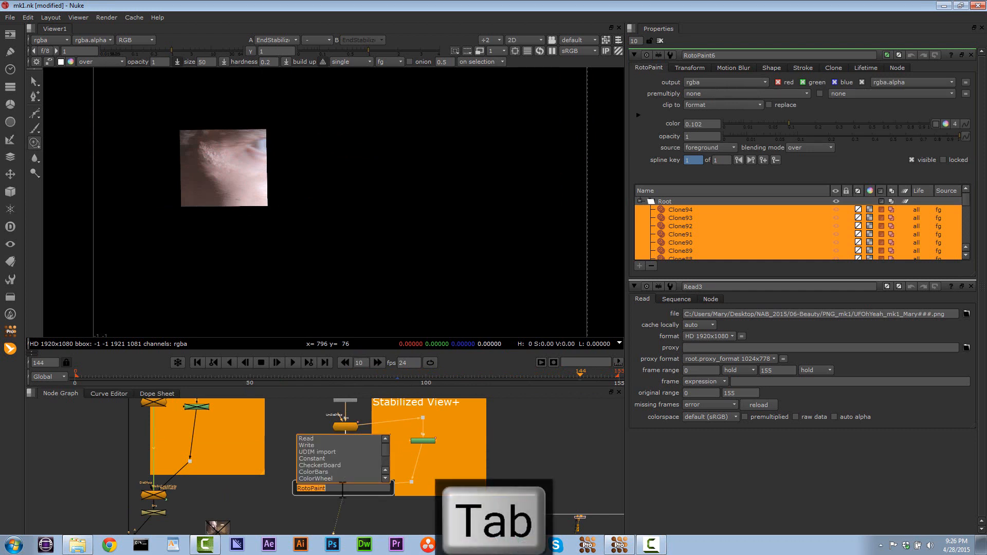
pyautogui.write('oflow')
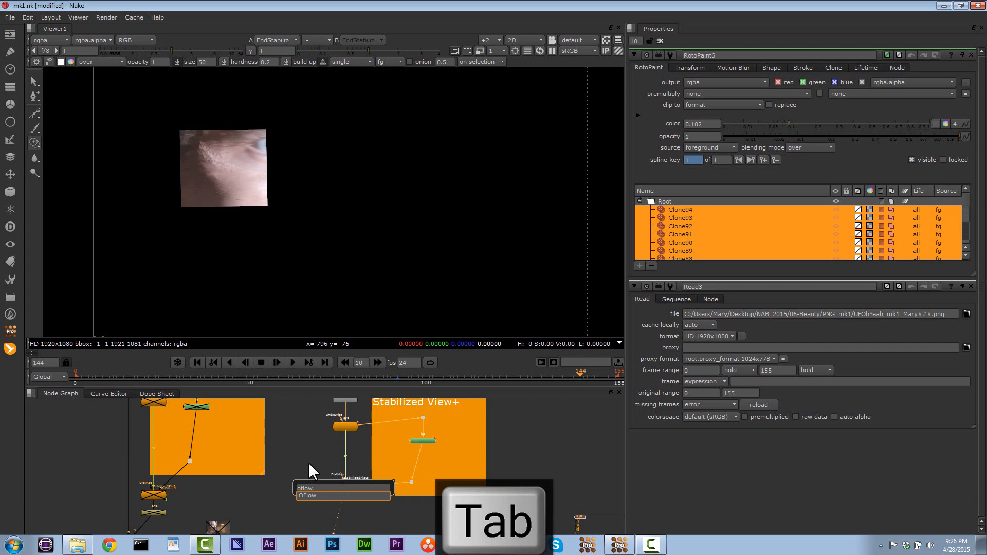
pyautogui.click(317, 494)
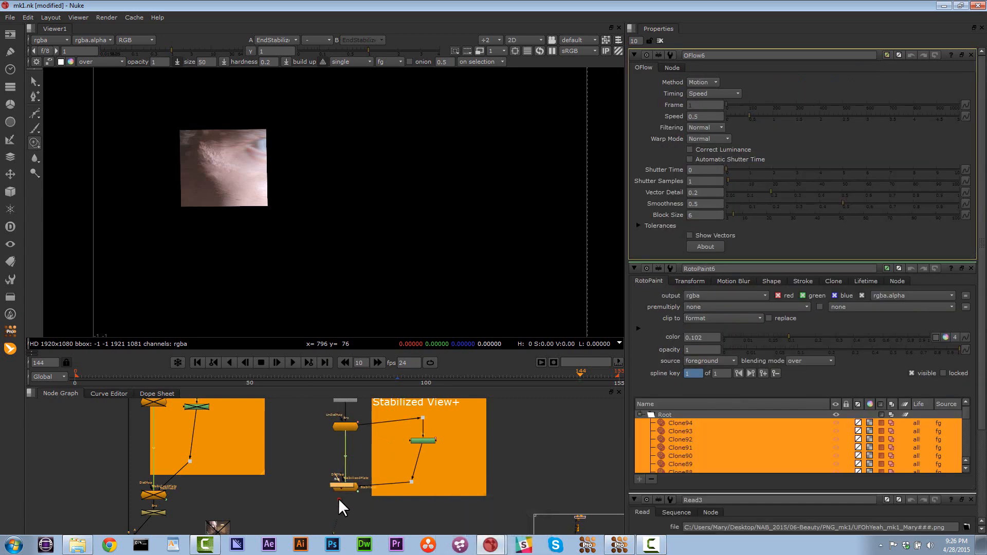
pyautogui.moveTo(343, 511); pyautogui.dragTo(340, 511)
pyautogui.press('1')
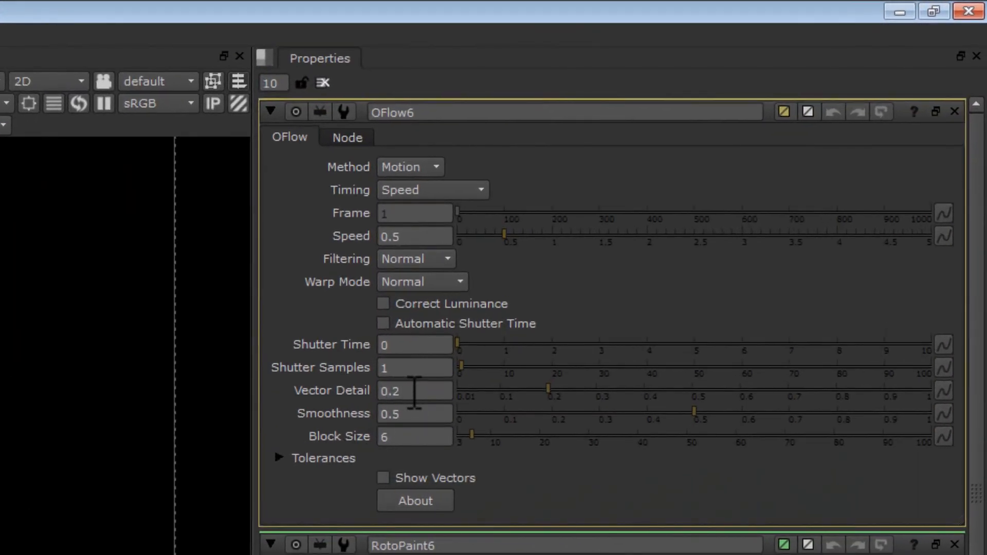
pyautogui.doubleClick(404, 369)
pyautogui.write('30')
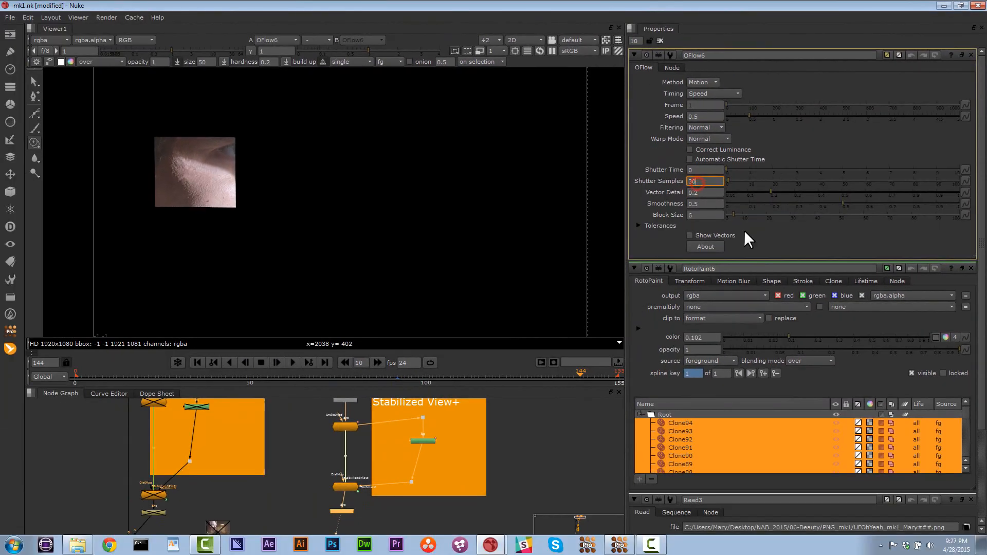
# Step: Align the OFlow node under the stabilization end node and scrub the timeline to inspect its output at different frames
pyautogui.click(605, 374)
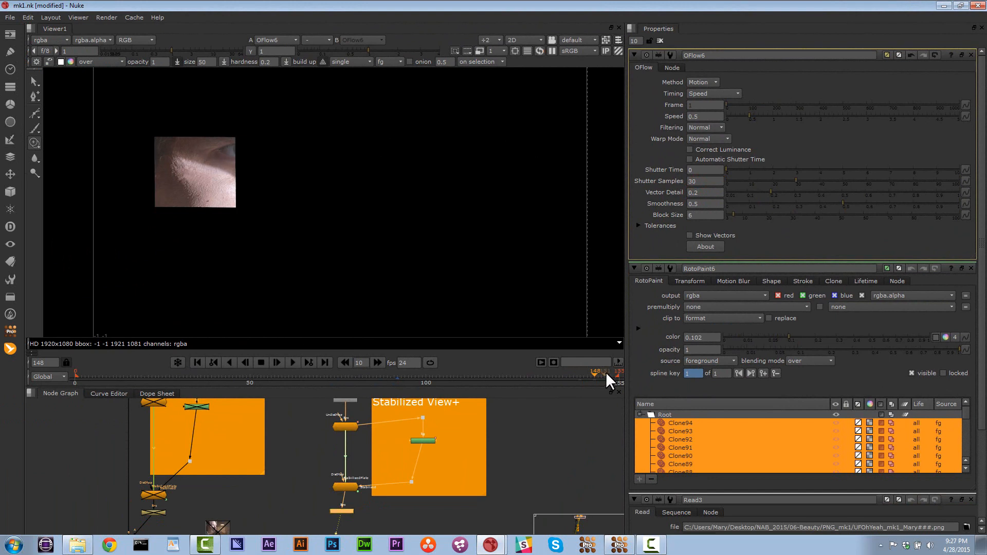
pyautogui.moveTo(346, 510); pyautogui.dragTo(319, 507)
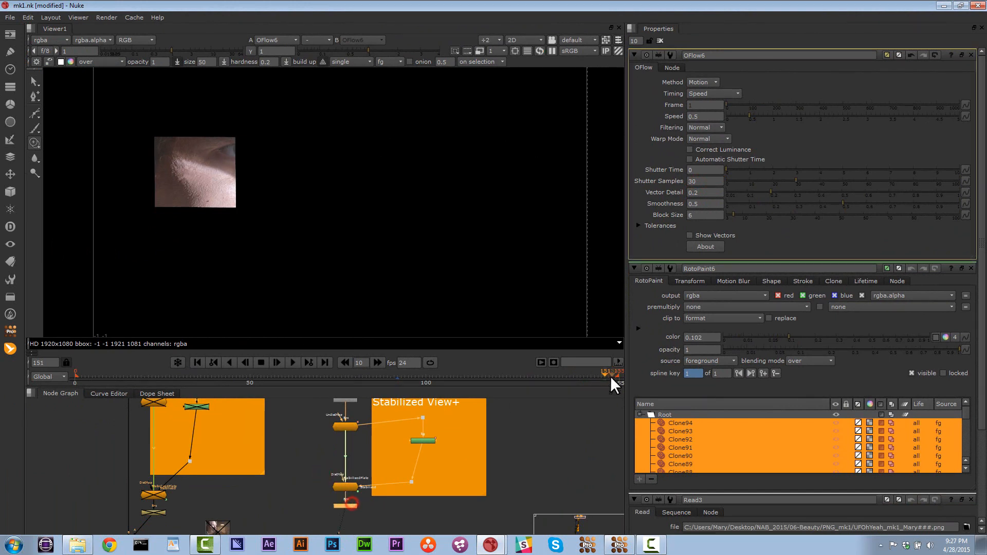
pyautogui.moveTo(611, 377); pyautogui.dragTo(124, 378)
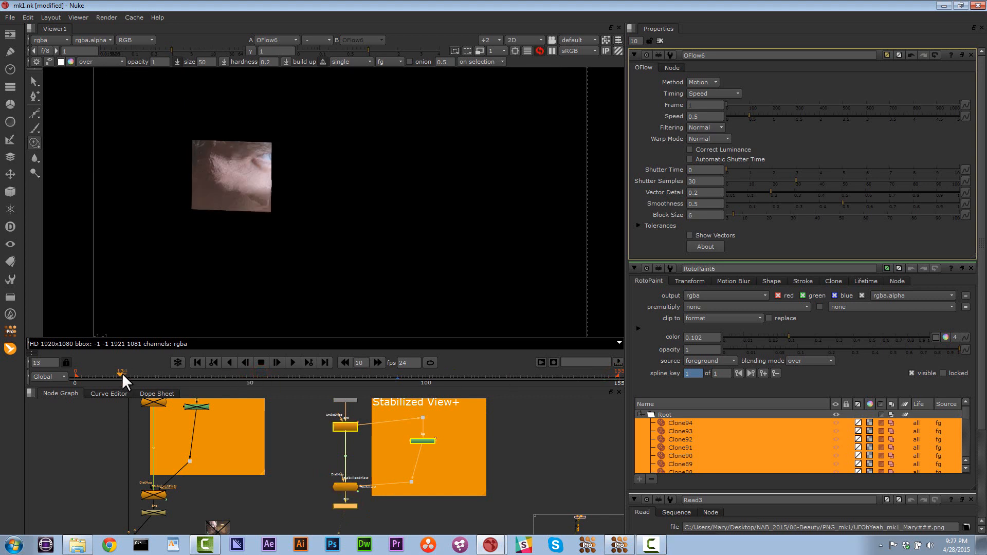
pyautogui.click(604, 375)
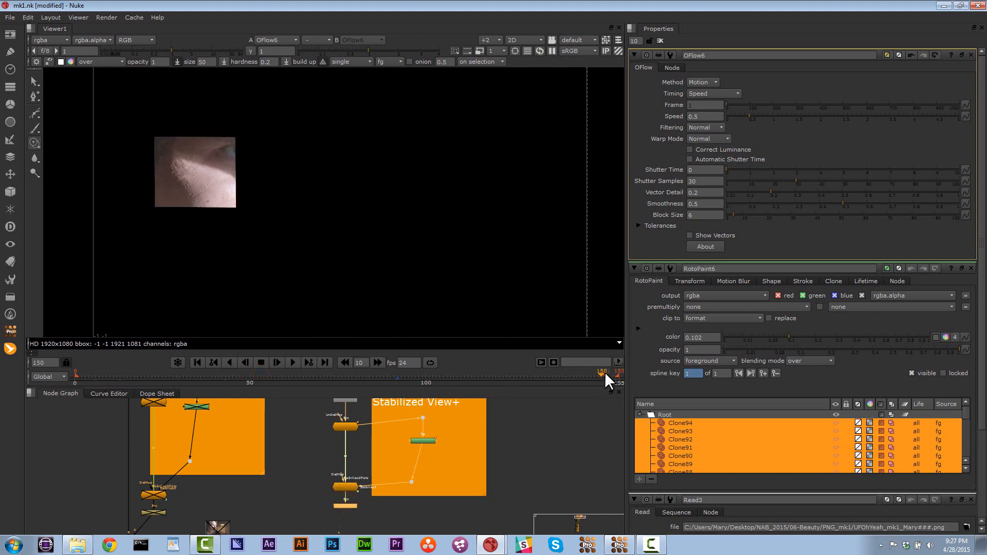
pyautogui.moveTo(591, 371); pyautogui.dragTo(491, 371)
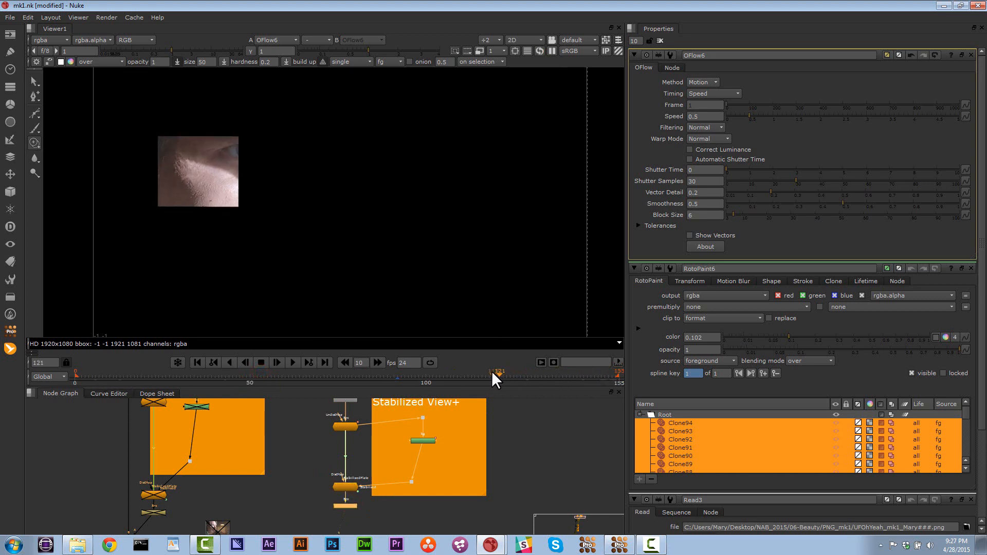
# Step: Go to frame 148 and disable the OFlow node under the stabilization end node
pyautogui.moveTo(574, 372); pyautogui.dragTo(595, 374)
pyautogui.moveTo(343, 485); pyautogui.dragTo(365, 479, button='middle')
pyautogui.press('d')
# Step: Add a Merge node below the OFlow node and connect its other input to the original plate, viewing the composite
pyautogui.press('Tab')
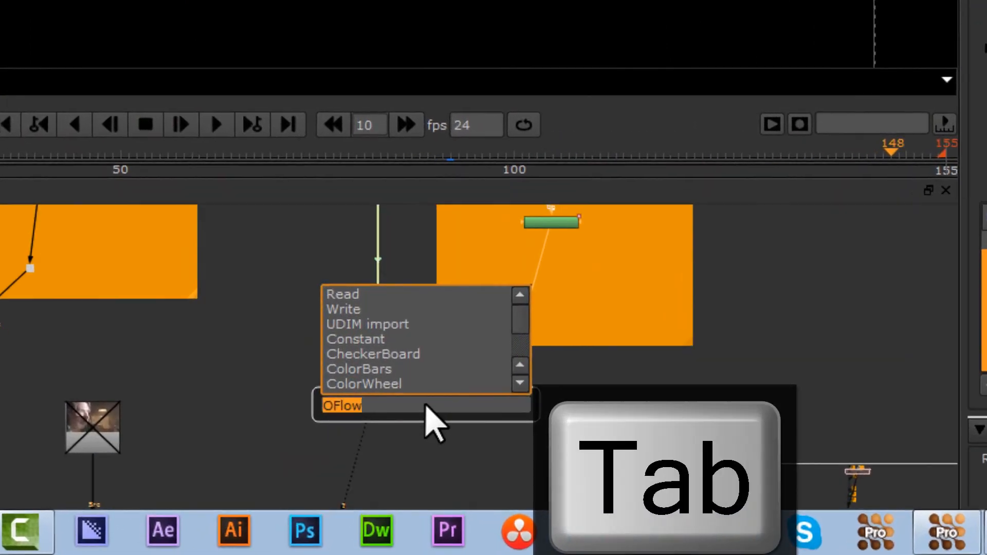
pyautogui.write('m')
pyautogui.write('er')
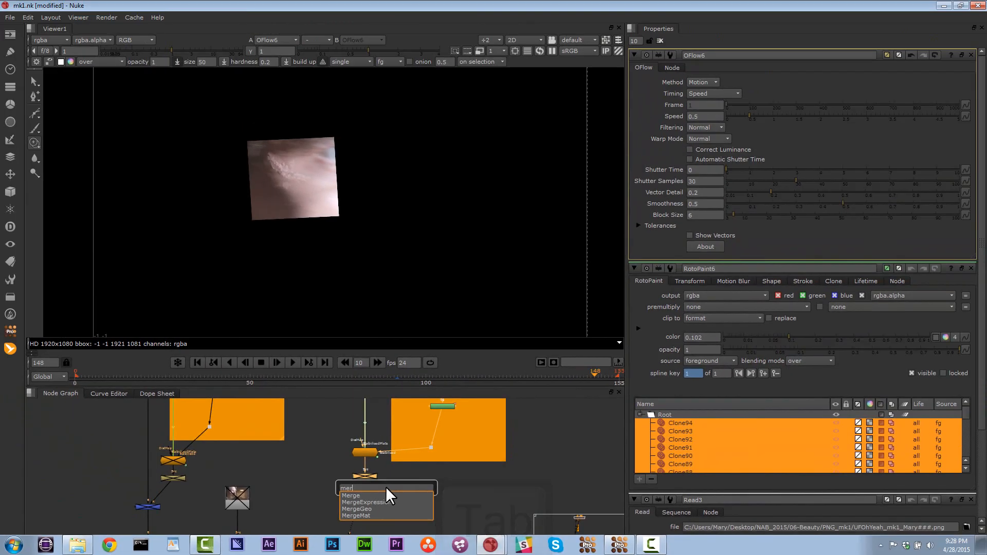
pyautogui.click(353, 495)
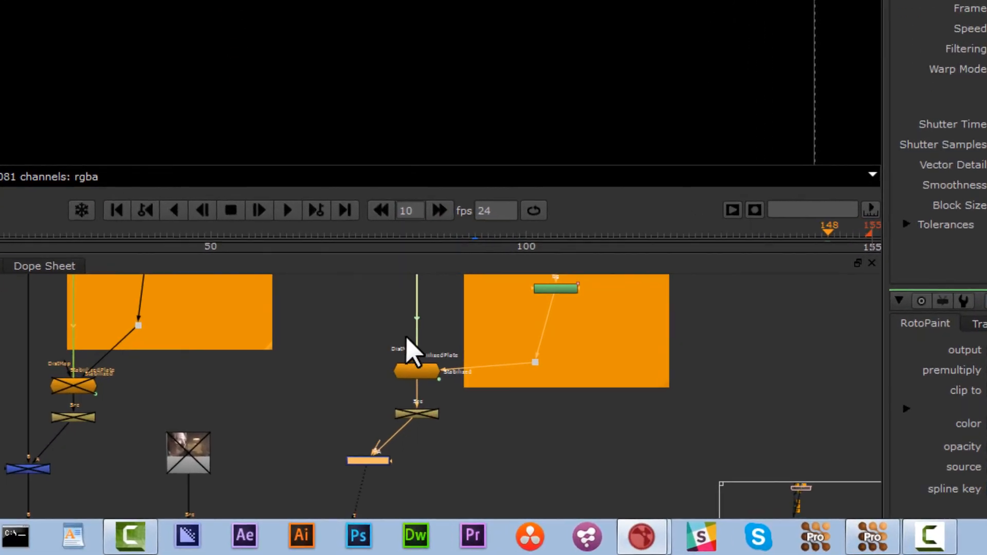
pyautogui.keyDown('alt'); pyautogui.moveTo(360, 432); pyautogui.dragTo(418, 455); pyautogui.keyUp('alt')
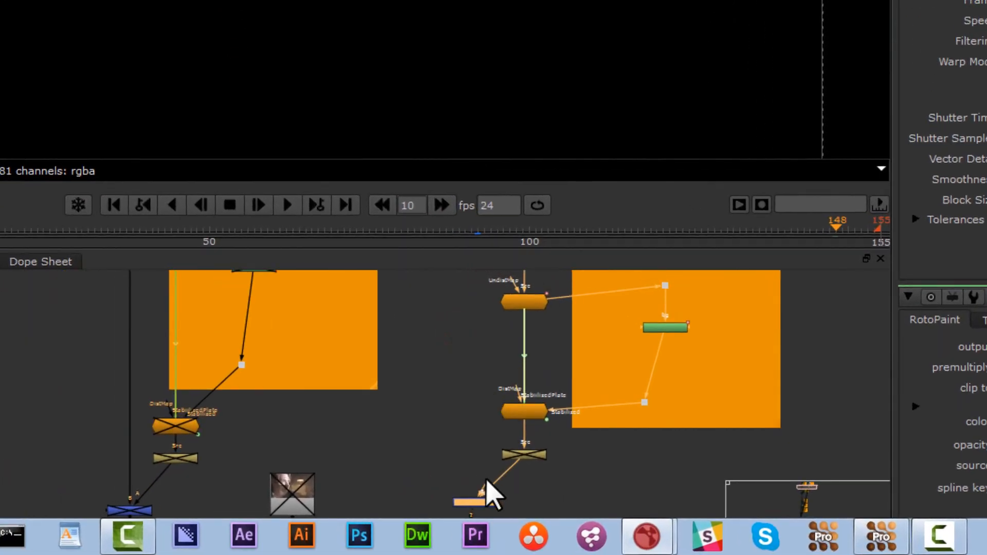
pyautogui.moveTo(486, 480); pyautogui.dragTo(457, 337)
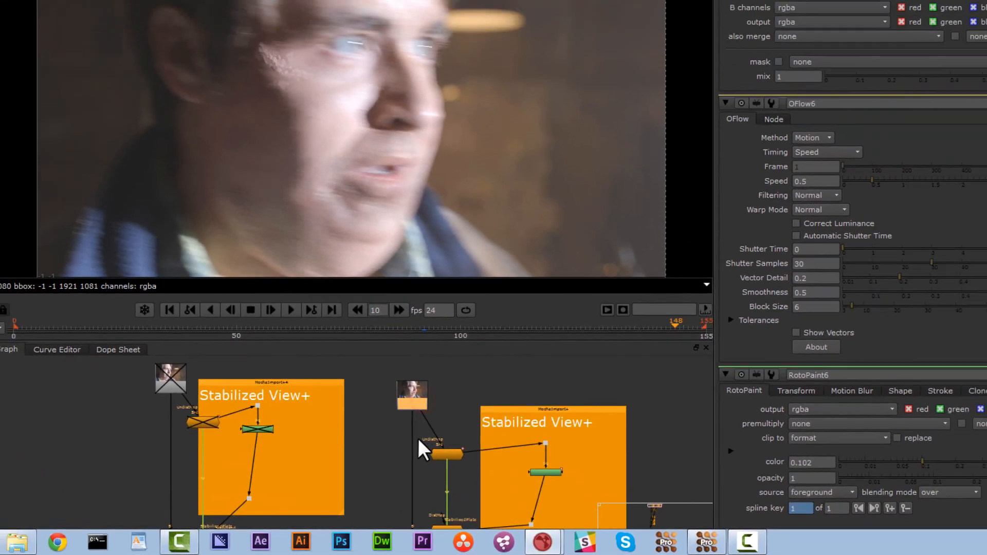
# Step: Re-enable the OFlow node above the new Merge node and set its Speed to 1
pyautogui.moveTo(419, 483)
pyautogui.keyDown('alt'); pyautogui.mouseDown()
pyautogui.moveTo(403, 447)
pyautogui.moveTo(406, 464)
pyautogui.moveTo(414, 430)
pyautogui.moveTo(428, 433)
pyautogui.moveTo(423, 491)
pyautogui.mouseUp(); pyautogui.keyUp('alt')
pyautogui.click(430, 451)
pyautogui.press('d')
pyautogui.doubleClick(425, 478)
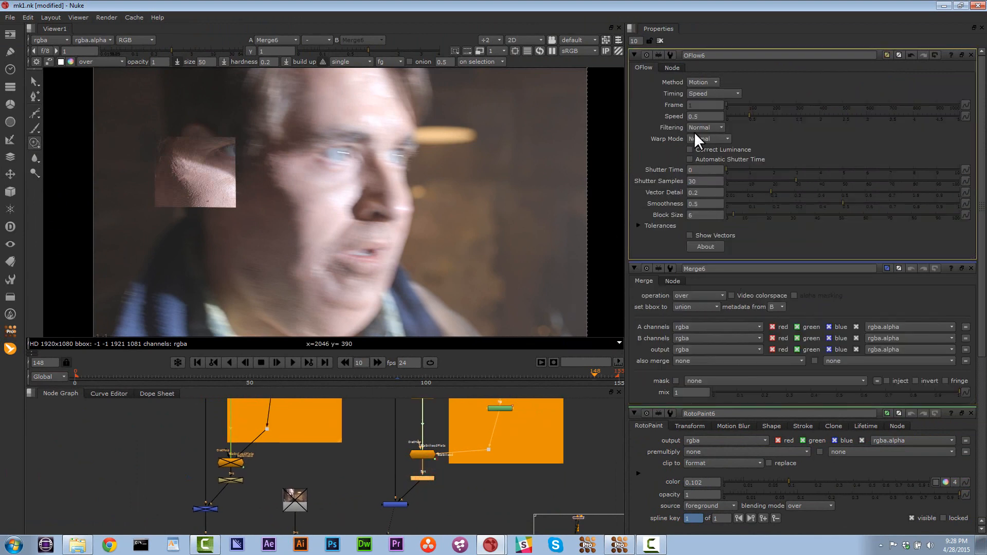
pyautogui.press('BackSpace')
pyautogui.write('1')
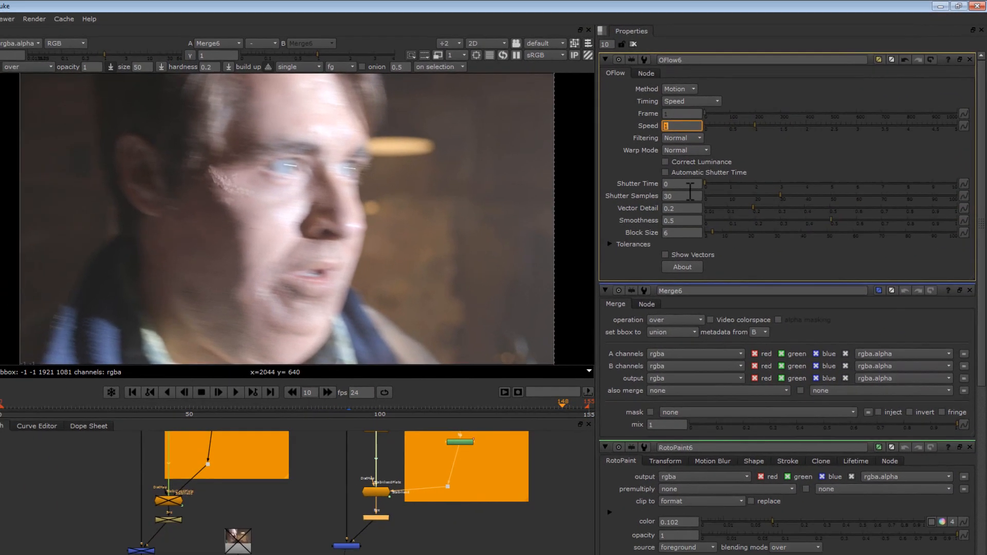
# Step: Check the OFlow settings in the first stabilized branch and set the new OFlow node's Shutter Time to 0.5
pyautogui.doubleClick(168, 519)
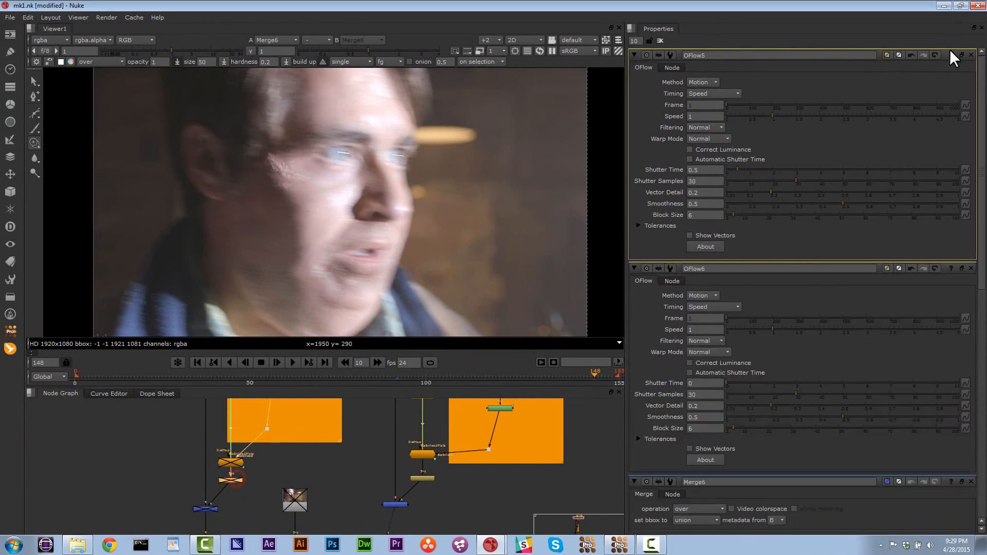
pyautogui.click(970, 55)
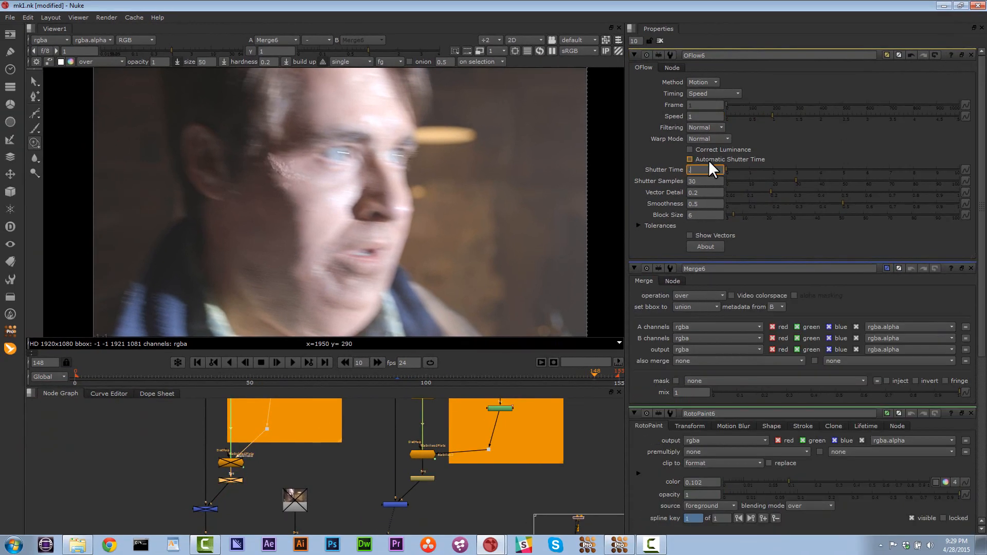
pyautogui.press('Return')
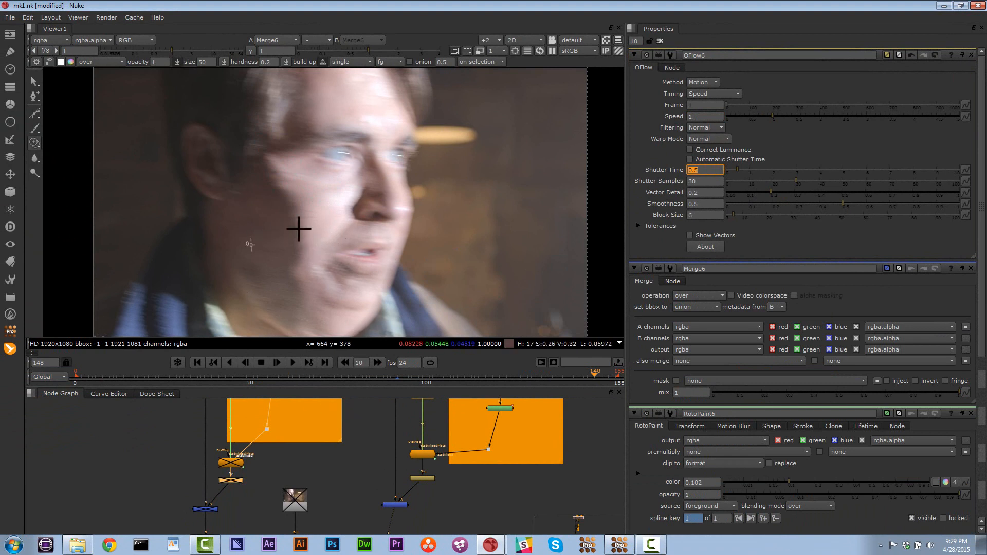
# Step: Duplicate the source plate's Read node and place the copy beside the new Merge node
pyautogui.keyDown('alt'); pyautogui.moveTo(422, 521); pyautogui.dragTo(409, 424); pyautogui.keyUp('alt')
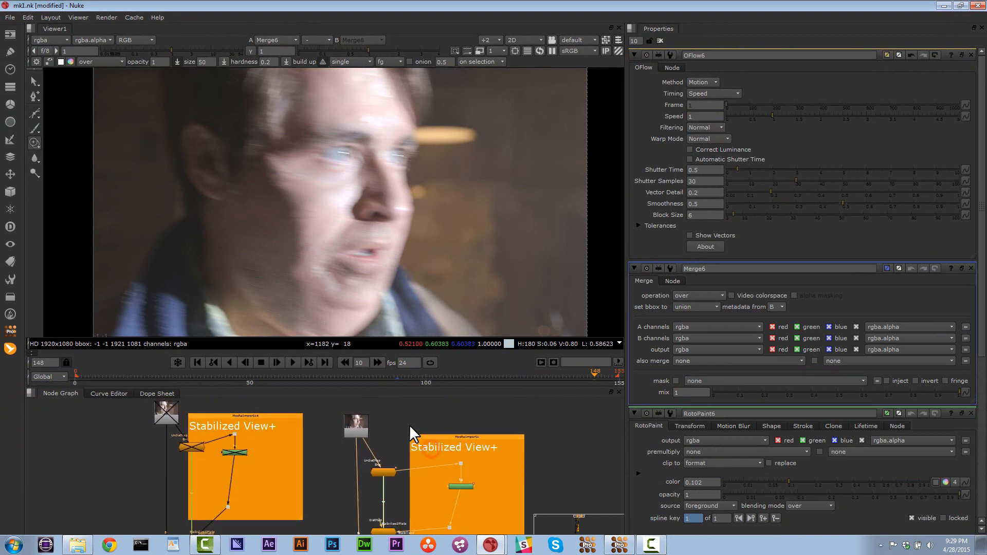
pyautogui.click(359, 424)
pyautogui.hotkey('ctrl', 'c')
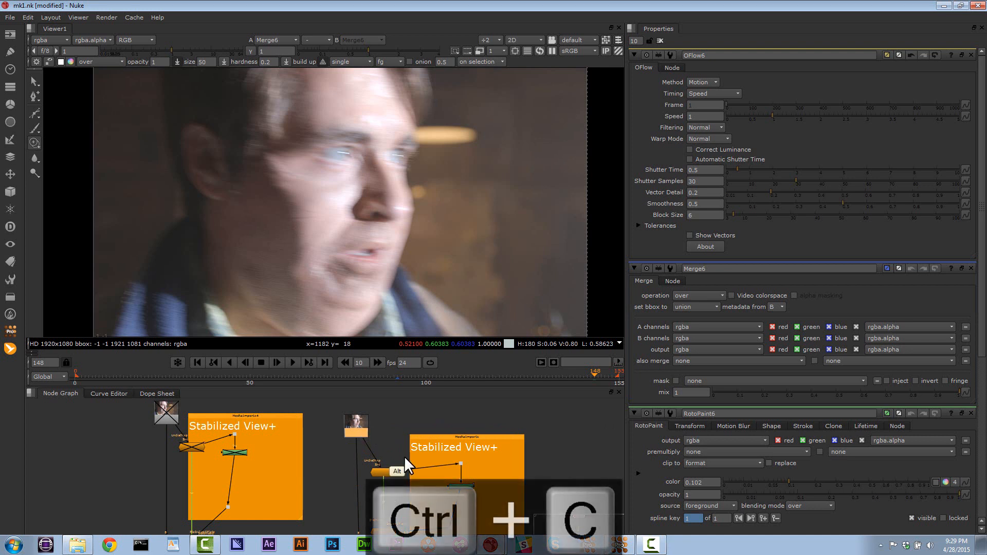
pyautogui.keyDown('alt'); pyautogui.moveTo(405, 455); pyautogui.dragTo(406, 453); pyautogui.keyUp('alt')
pyautogui.hotkey('ctrl', 'v')
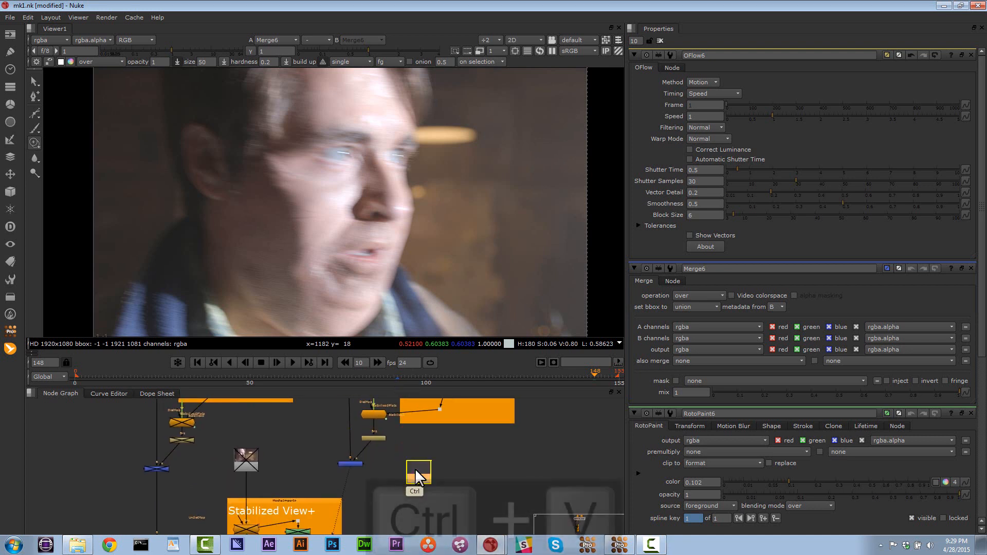
pyautogui.moveTo(351, 465); pyautogui.dragTo(396, 459)
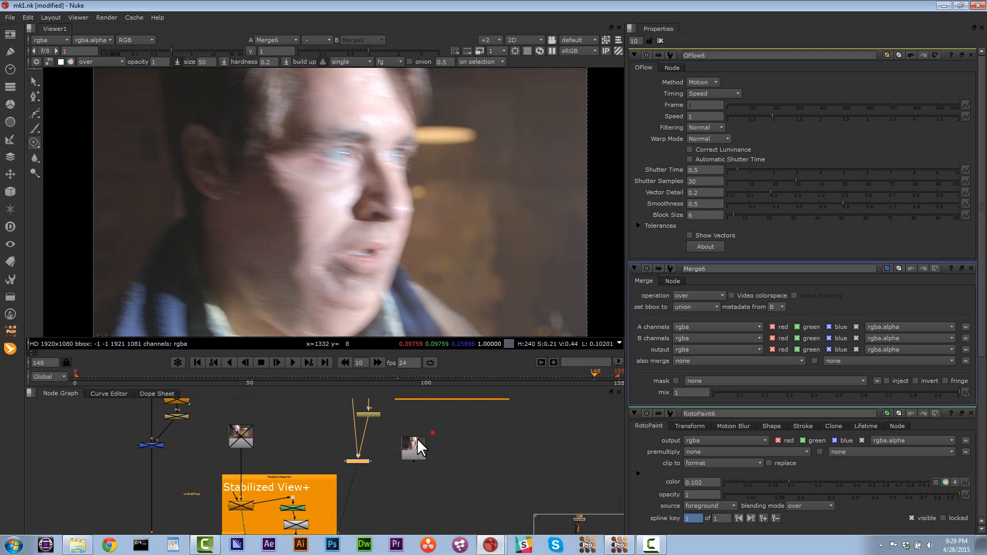
pyautogui.moveTo(418, 438); pyautogui.dragTo(423, 444)
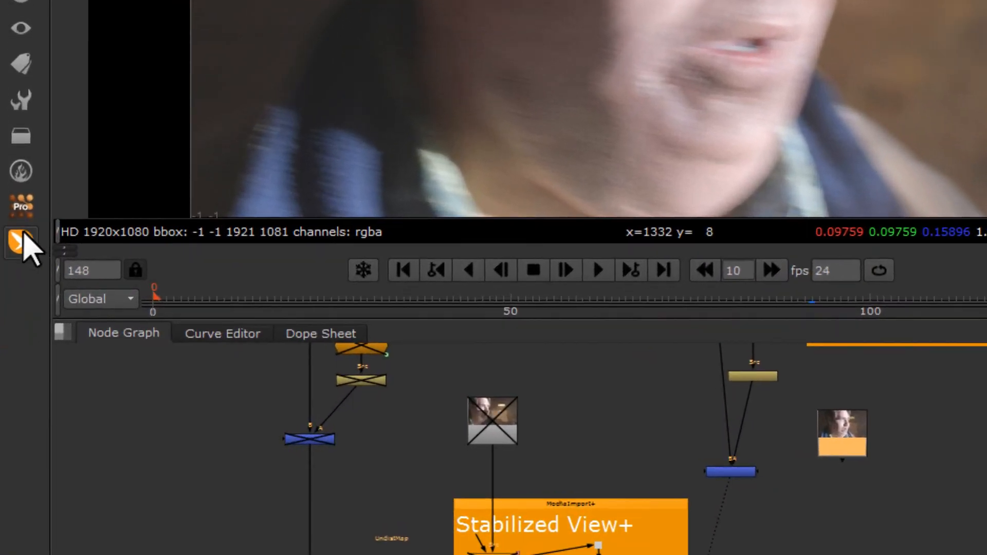
# Step: Create a MochaImport+ Stabilized View+ group on the copied plate, adjust its upper dot and view that dot's output
pyautogui.click(11, 349)
pyautogui.moveTo(121, 242)
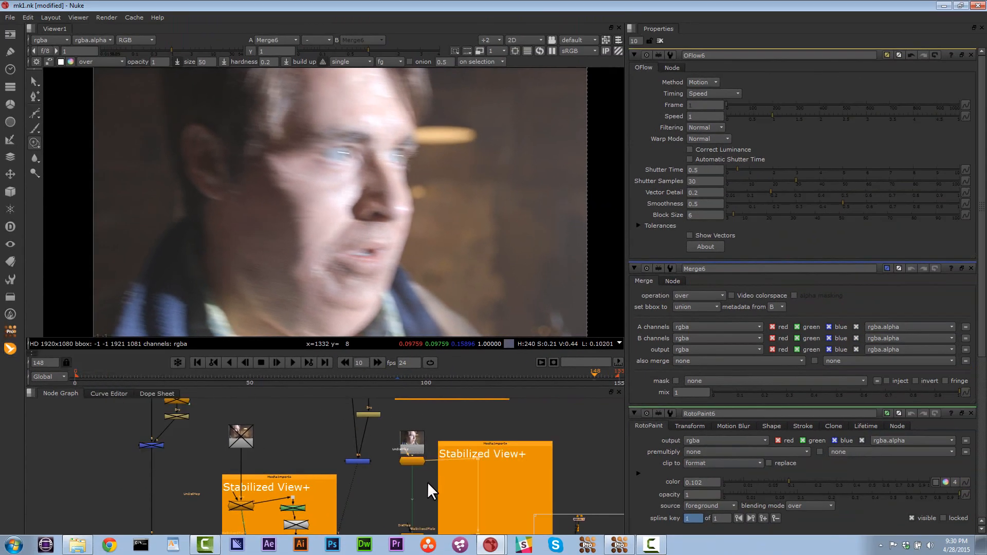
pyautogui.moveTo(424, 485); pyautogui.dragTo(421, 469, button='middle')
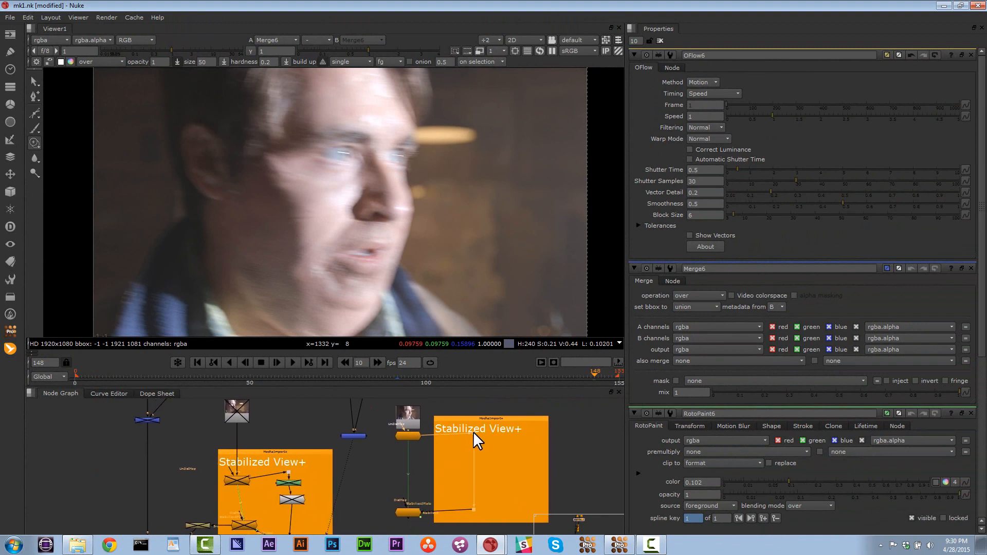
pyautogui.moveTo(473, 432); pyautogui.dragTo(481, 437)
pyautogui.press('1')
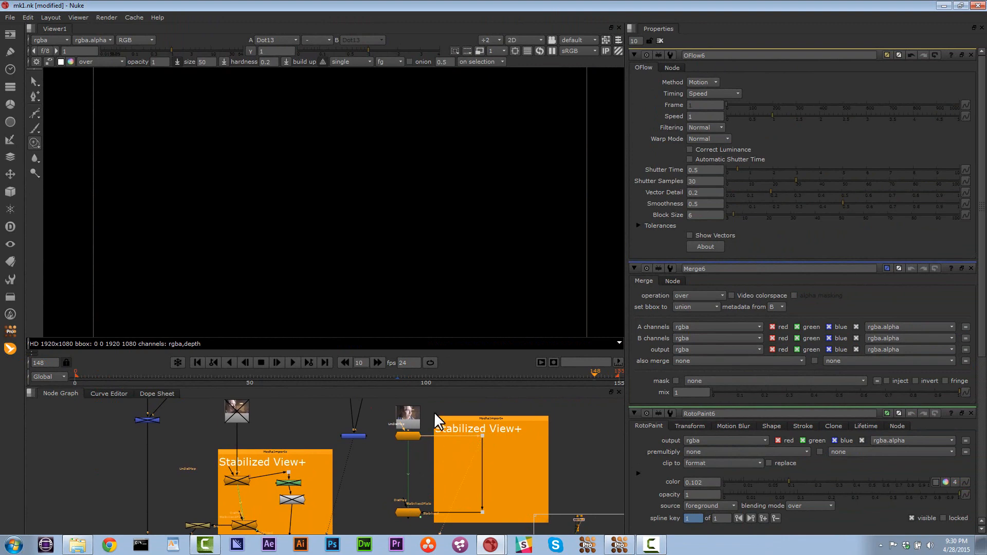
# Step: Switch to mocha Pro and copy the nose track's tracking data to the clipboard in Nuke Corner Pin (*.nk) format
pyautogui.click(619, 546)
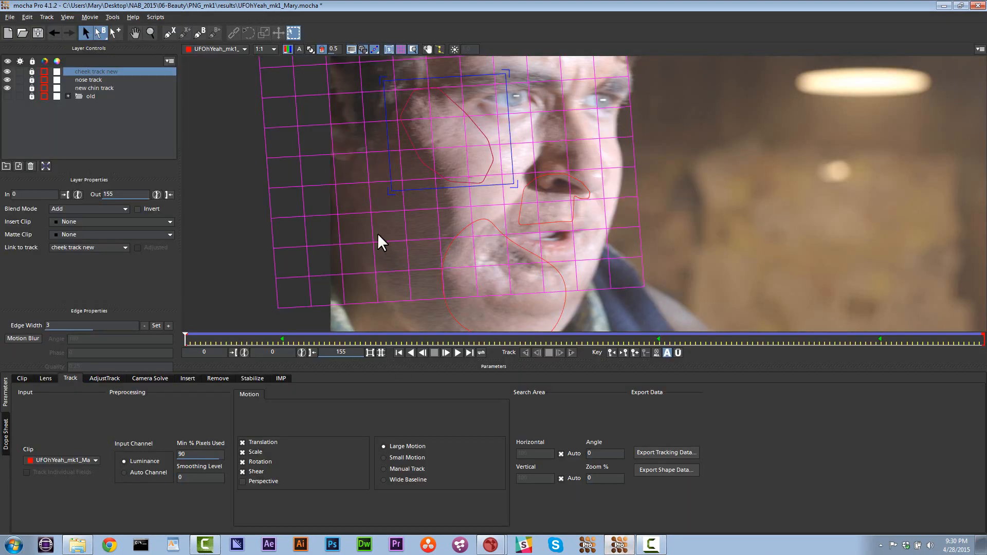
pyautogui.click(554, 177)
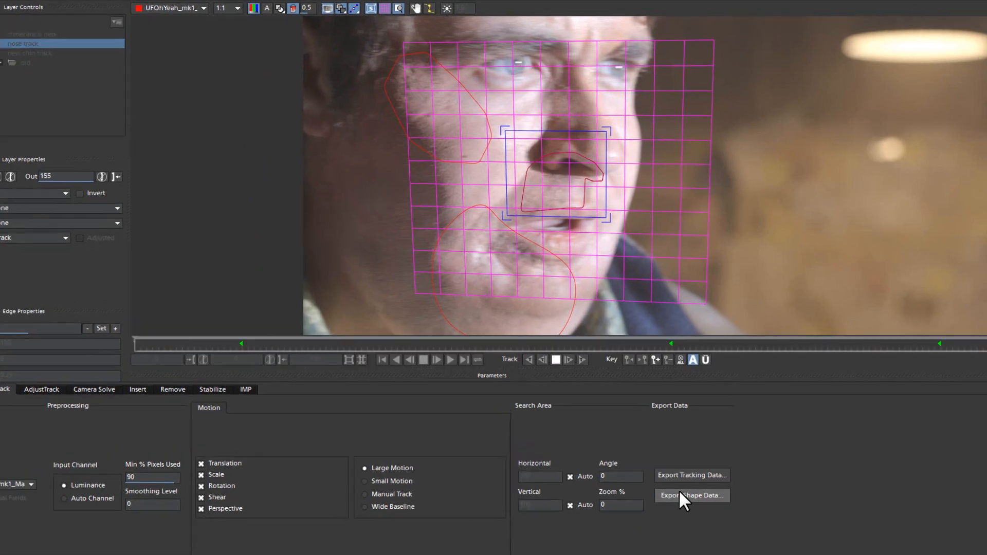
pyautogui.click(666, 453)
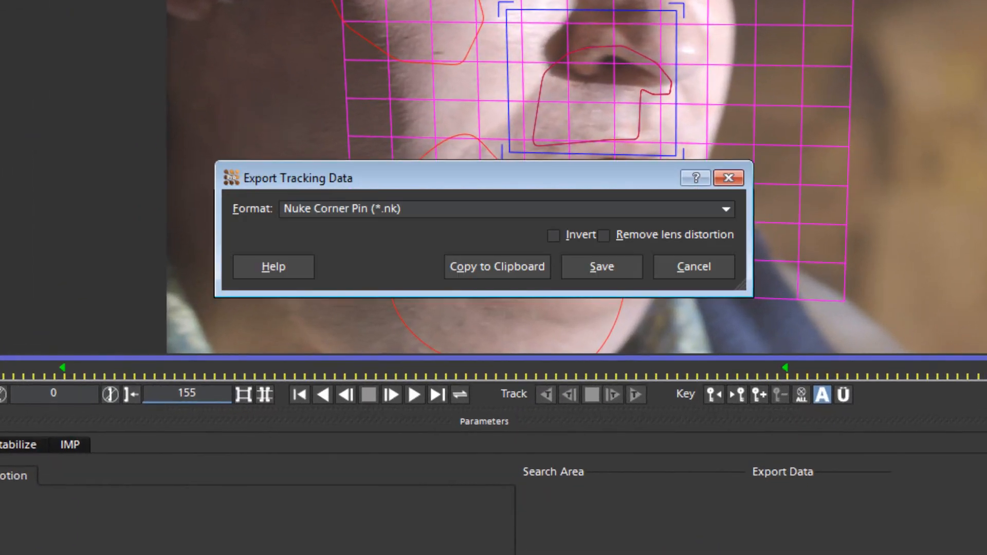
pyautogui.click(469, 277)
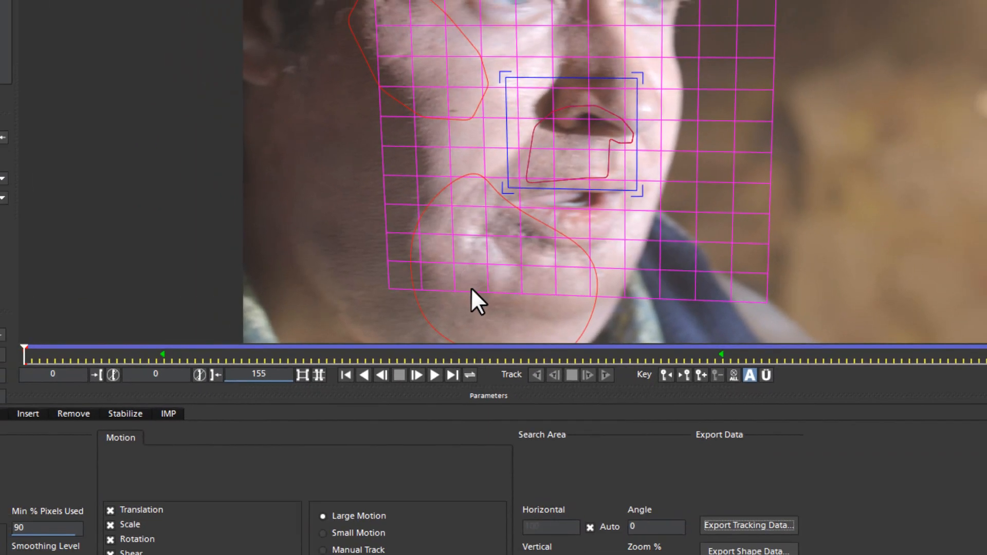
# Step: Return to Nuke, load the mocha clipboard data into the new group's start node, and check the stabilized nose at frames 38 and 110
pyautogui.moveTo(490, 548)
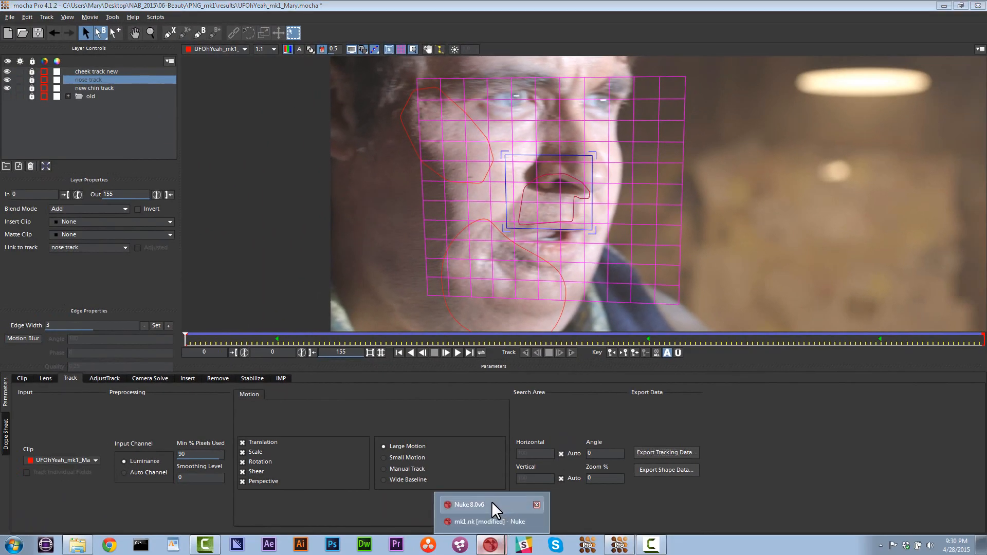
pyautogui.click(485, 519)
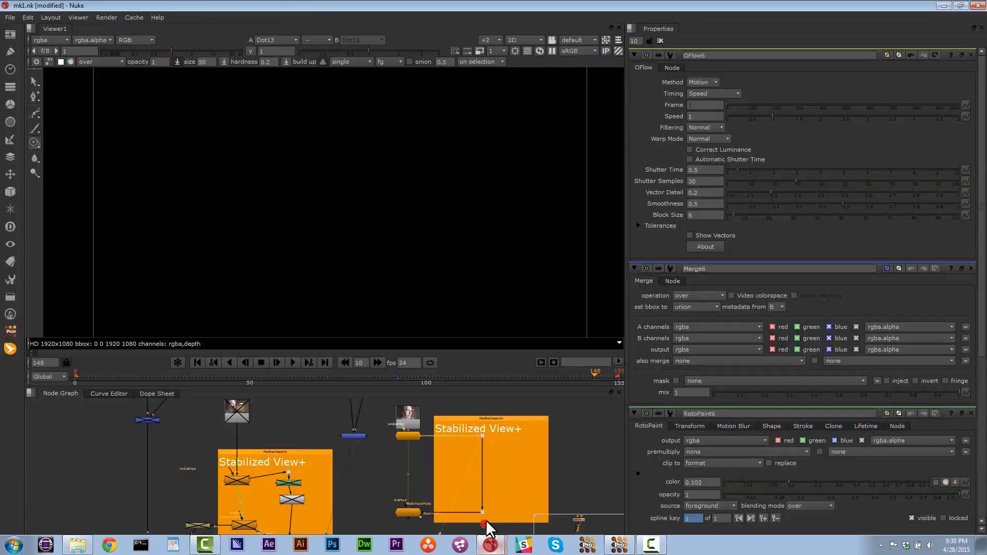
pyautogui.doubleClick(483, 436)
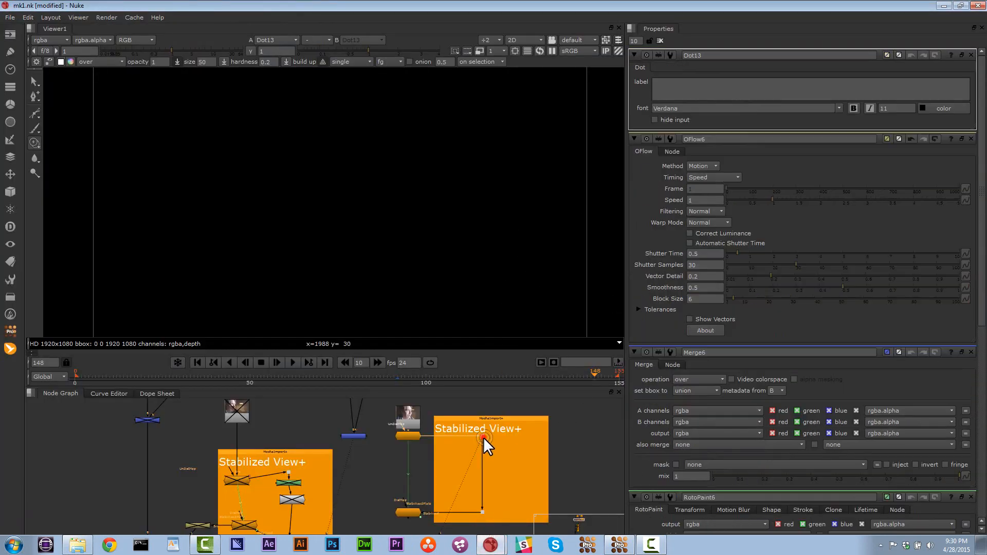
pyautogui.doubleClick(407, 436)
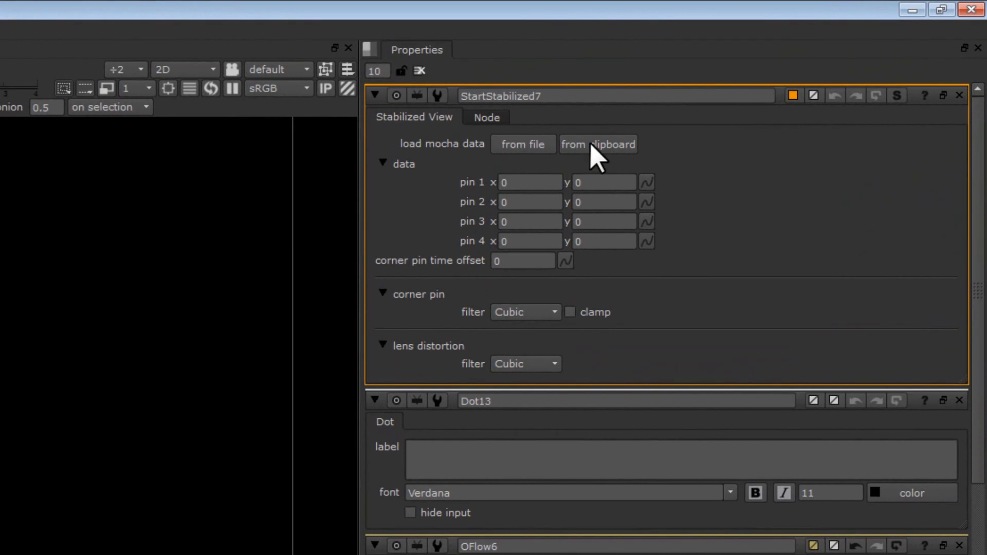
pyautogui.click(590, 144)
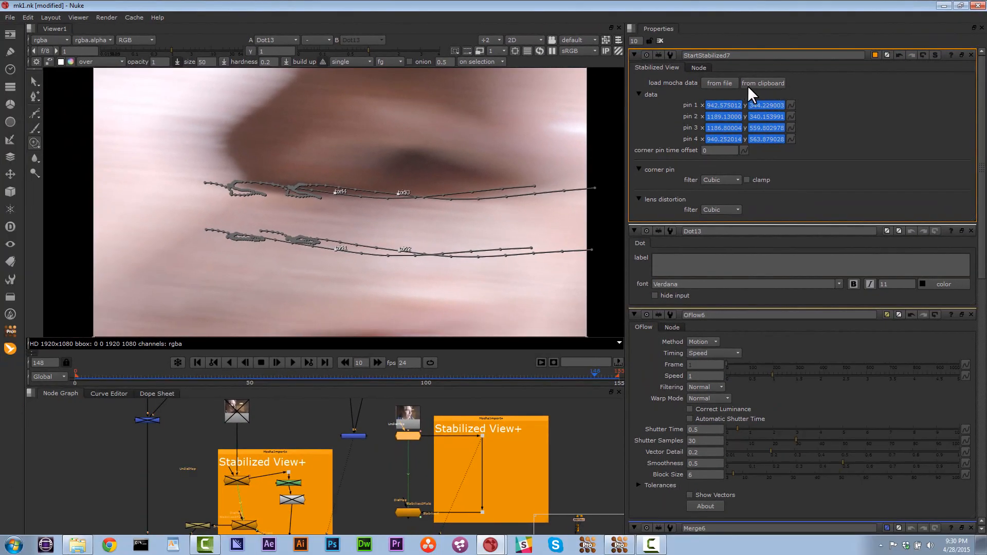
pyautogui.click(209, 375)
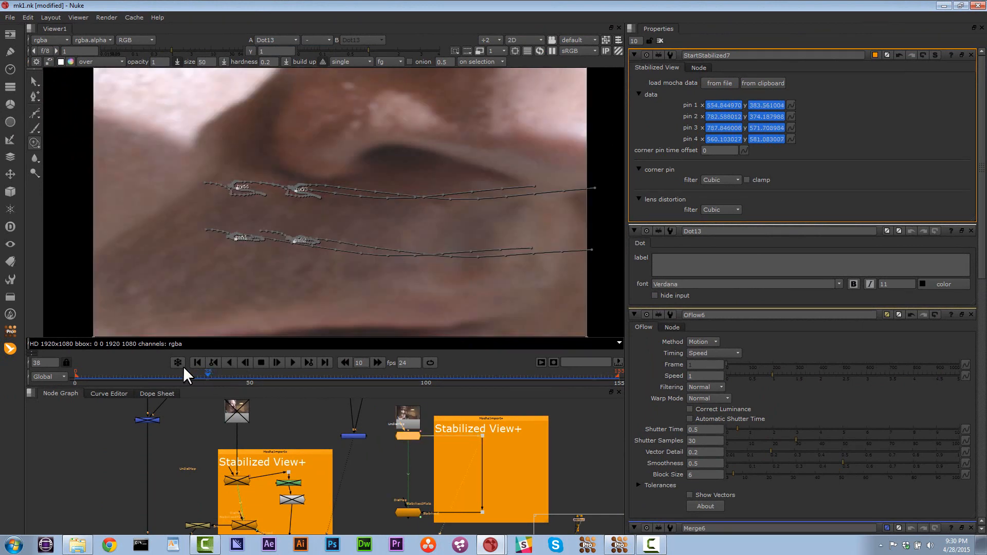
pyautogui.click(278, 376)
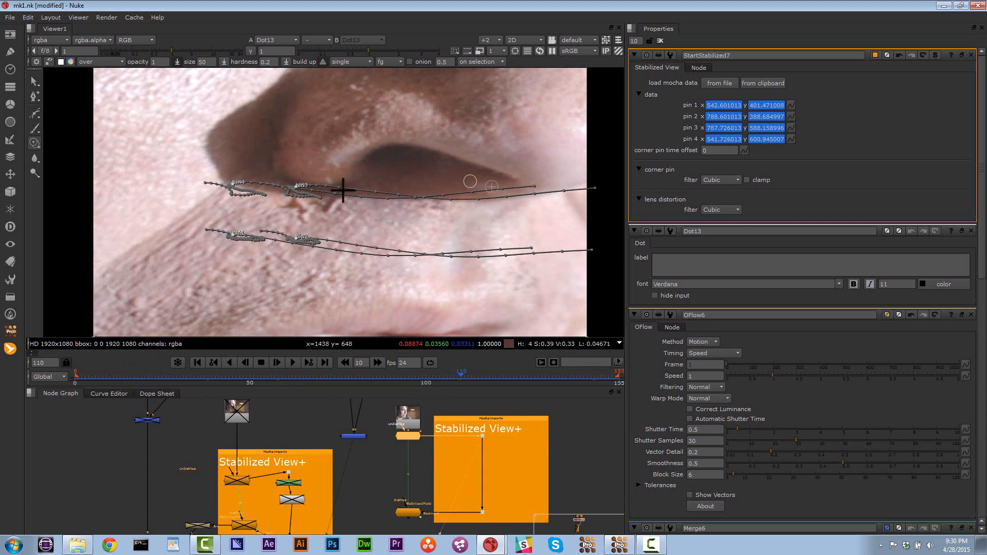
# Step: Close the properties of the other nodes, keeping only the stabilization start node's settings open
pyautogui.click(969, 231)
pyautogui.click(969, 230)
pyautogui.click(971, 159)
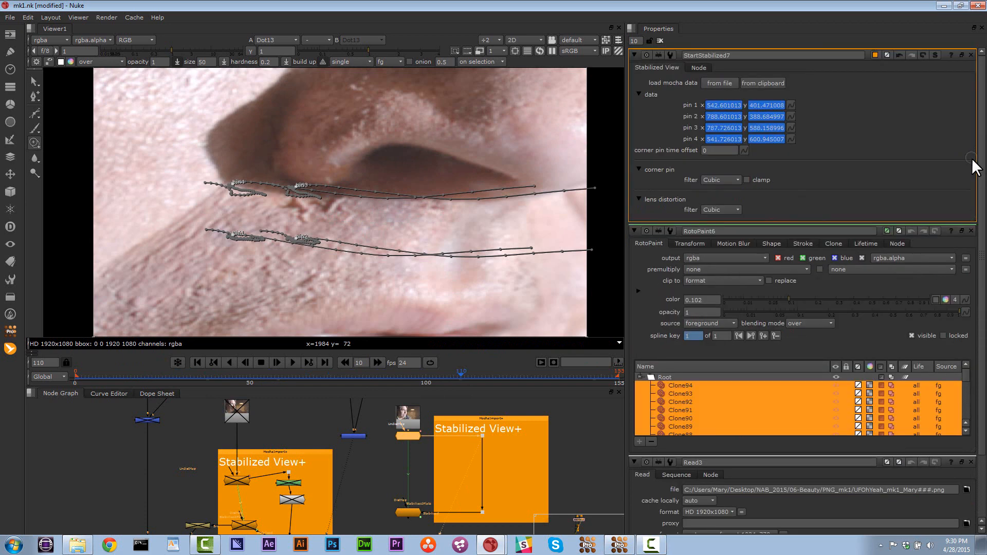
pyautogui.click(971, 231)
pyautogui.click(971, 231)
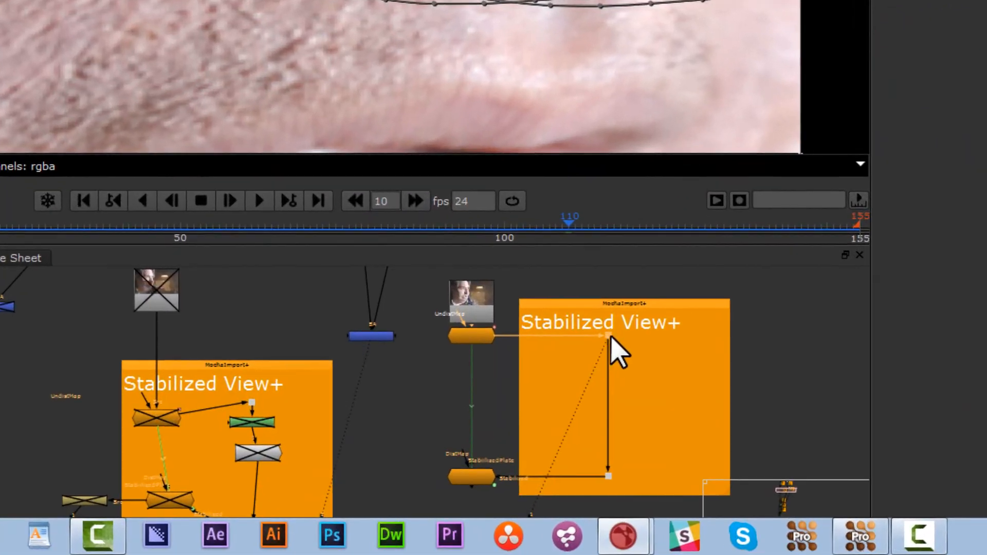
# Step: Add a RotoPaint node after the upper dot in the new Stabilized View+ group and close the start node's properties
pyautogui.press('Tab')
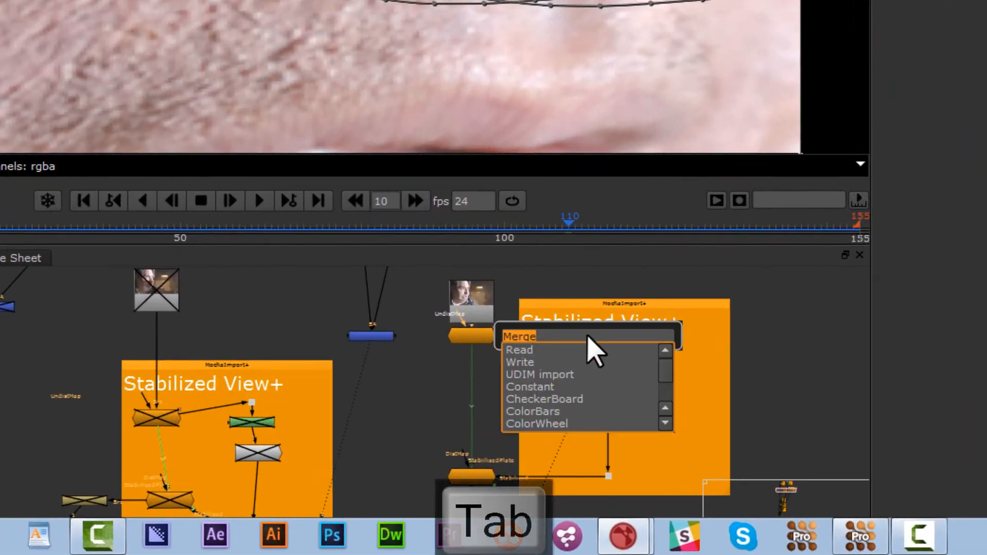
pyautogui.write('roto')
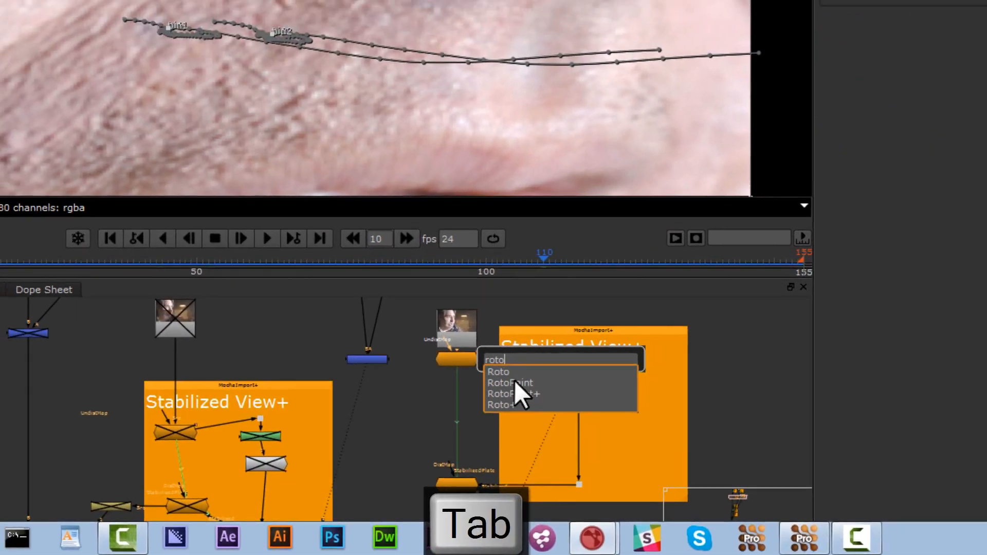
pyautogui.click(532, 374)
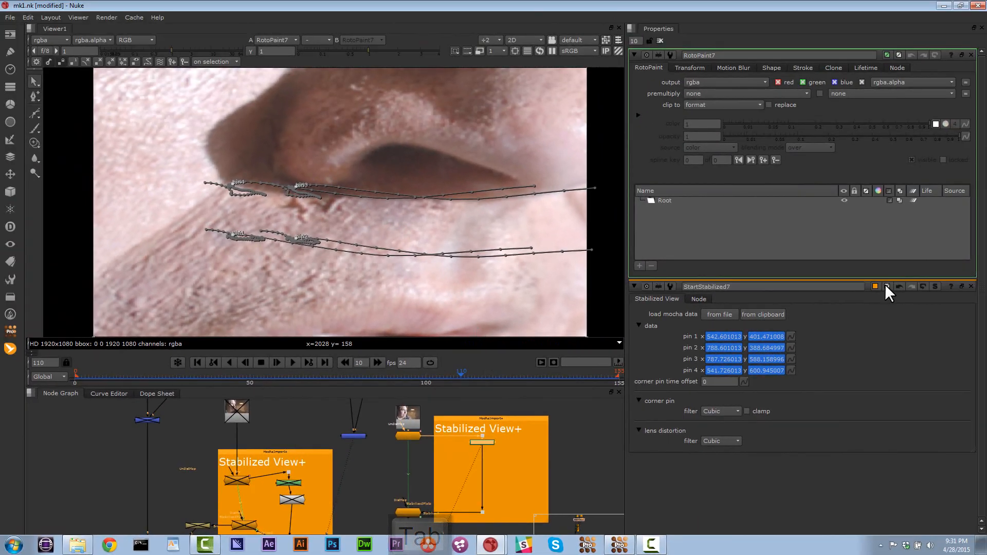
pyautogui.click(971, 286)
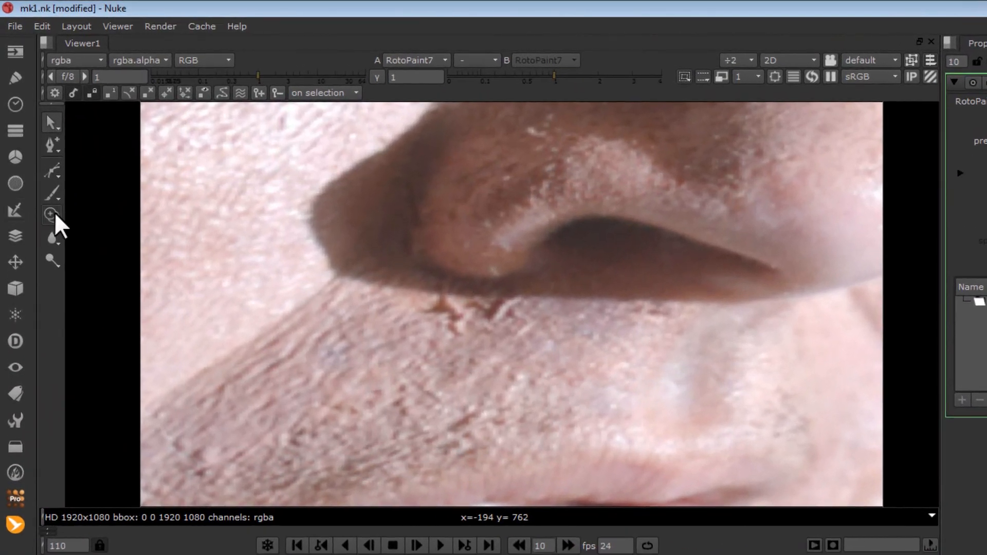
# Step: Clone clean skin over the flaky patches along the underside of the nose at frame 110 with a size 70 Clone brush
pyautogui.click(34, 143)
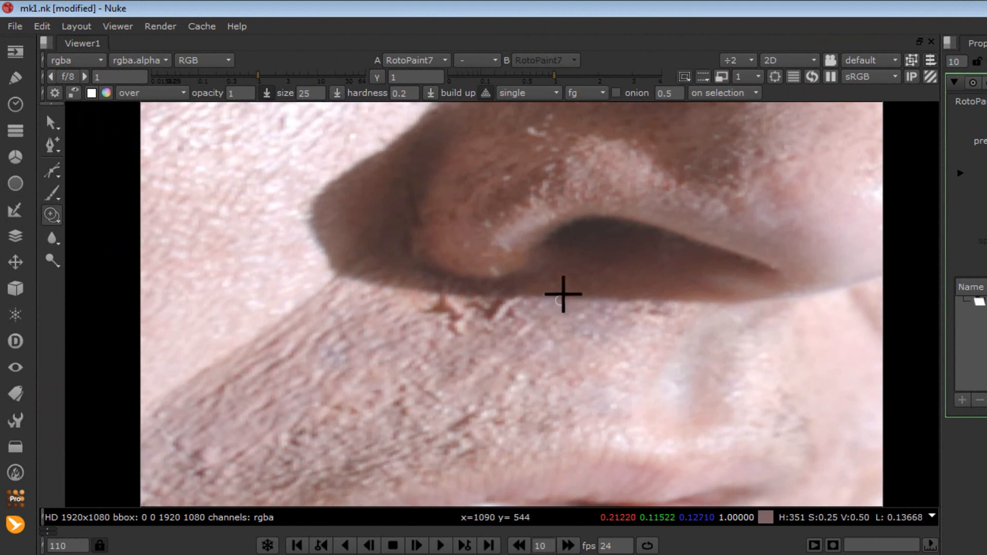
pyautogui.doubleClick(306, 94)
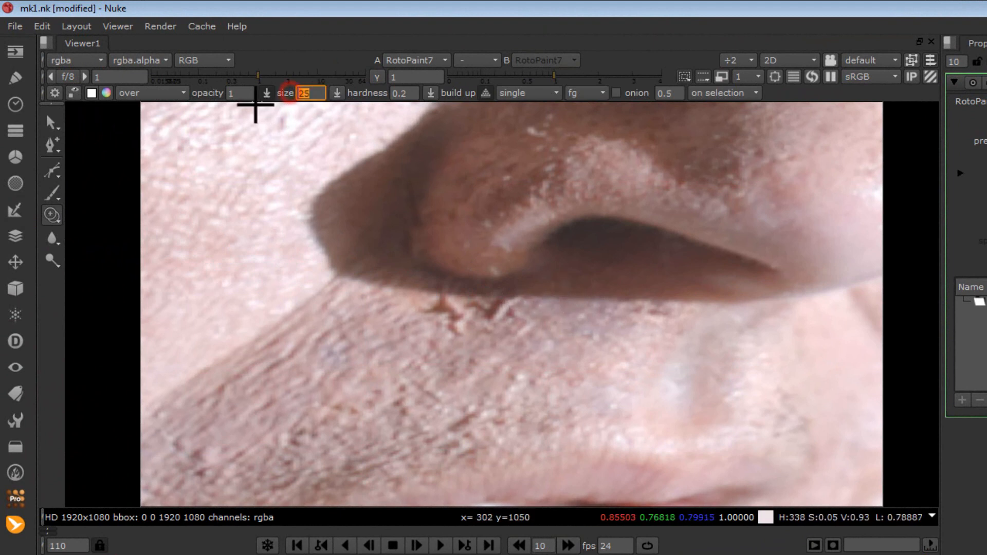
pyautogui.write('70')
pyautogui.press('Return')
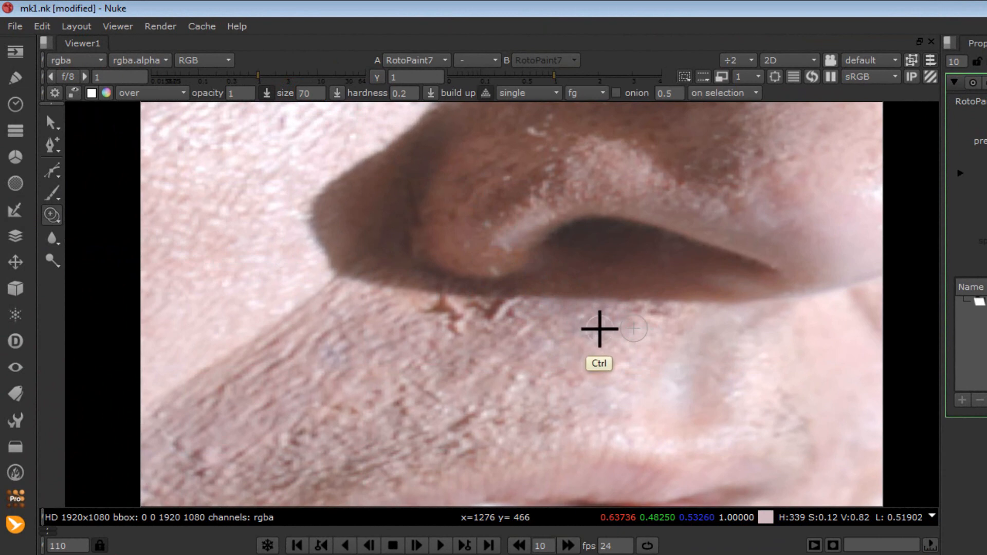
pyautogui.keyDown('ctrl'); pyautogui.moveTo(565, 322); pyautogui.dragTo(508, 311); pyautogui.keyUp('ctrl')
pyautogui.click(498, 308)
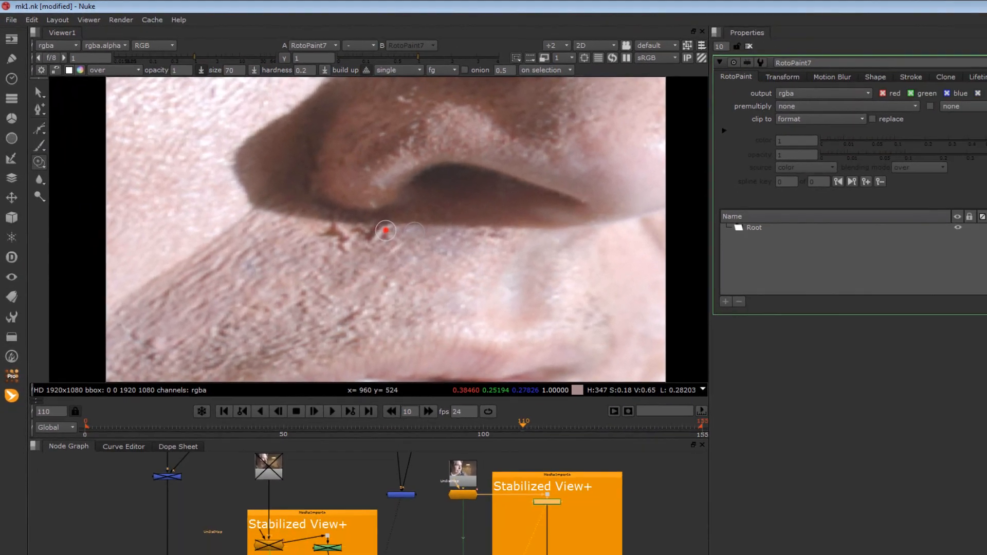
pyautogui.click(511, 306)
pyautogui.click(488, 312)
pyautogui.click(455, 304)
pyautogui.keyDown('ctrl'); pyautogui.moveTo(393, 309); pyautogui.dragTo(433, 308); pyautogui.keyUp('ctrl')
pyautogui.click(293, 202)
pyautogui.keyDown('ctrl'); pyautogui.moveTo(418, 205); pyautogui.dragTo(440, 209); pyautogui.keyUp('ctrl')
pyautogui.click(434, 208)
# Step: Clone over the rough, flaky skin across the upper lip with a series of short strokes
pyautogui.click(370, 243)
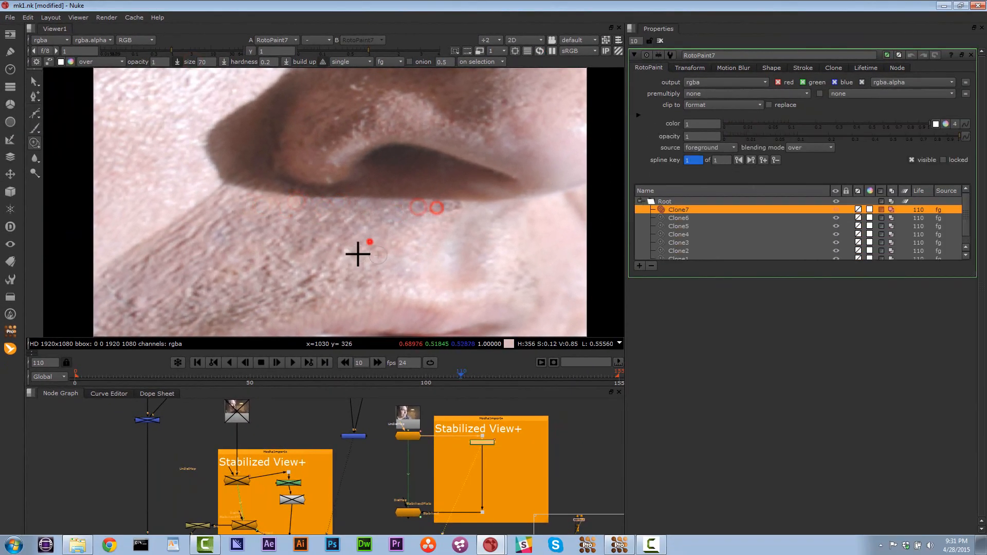
pyautogui.click(346, 252)
pyautogui.click(328, 269)
pyautogui.click(322, 283)
pyautogui.click(300, 285)
pyautogui.click(300, 284)
pyautogui.click(289, 271)
pyautogui.click(280, 263)
pyautogui.click(269, 264)
pyautogui.click(260, 268)
pyautogui.click(264, 267)
pyautogui.click(258, 262)
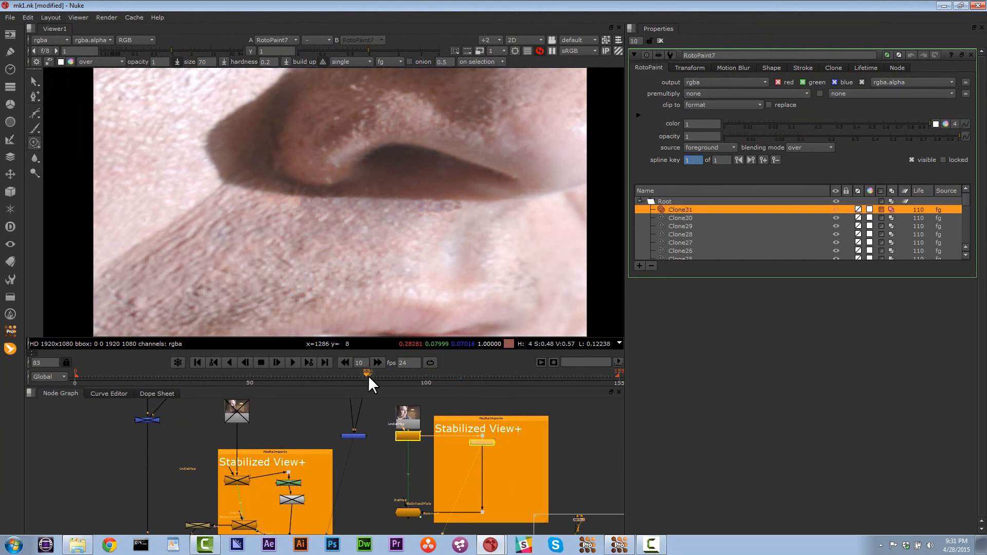
# Step: Select all the clone strokes from Clone31 to Clone1 and set their lifetime to all frames
pyautogui.moveTo(368, 375); pyautogui.dragTo(335, 373)
pyautogui.click(409, 377)
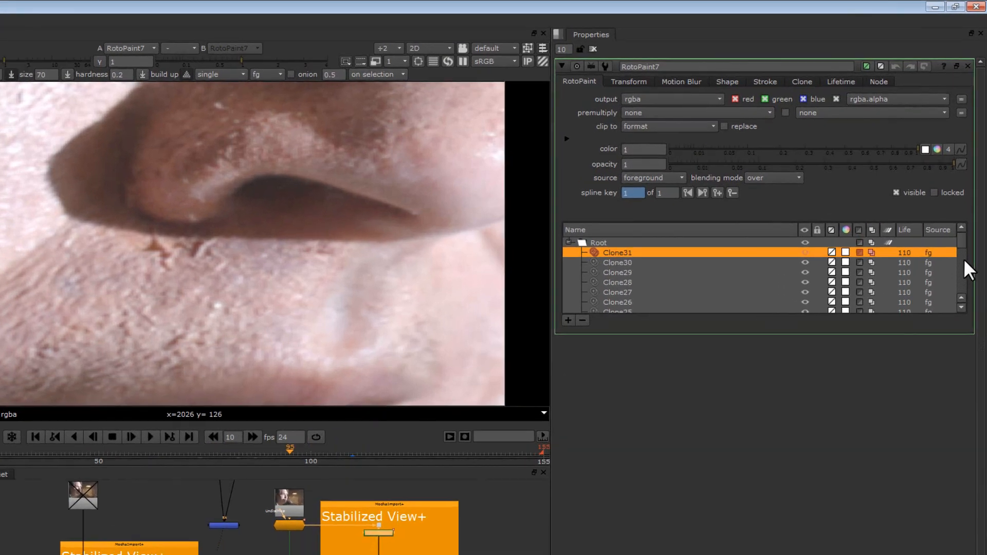
pyautogui.moveTo(966, 213); pyautogui.dragTo(965, 249)
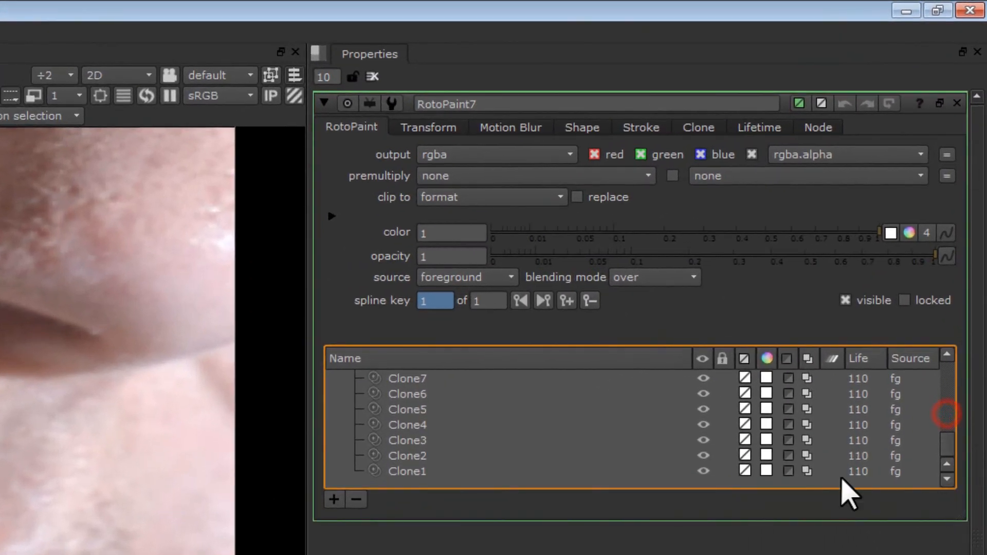
pyautogui.keyDown('shift'); pyautogui.click(400, 472); pyautogui.keyUp('shift')
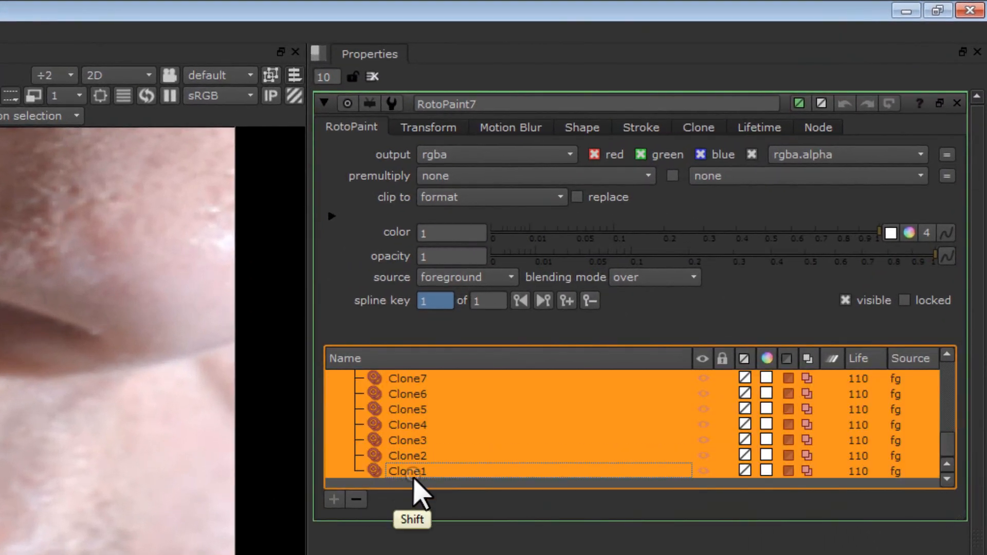
pyautogui.click(756, 130)
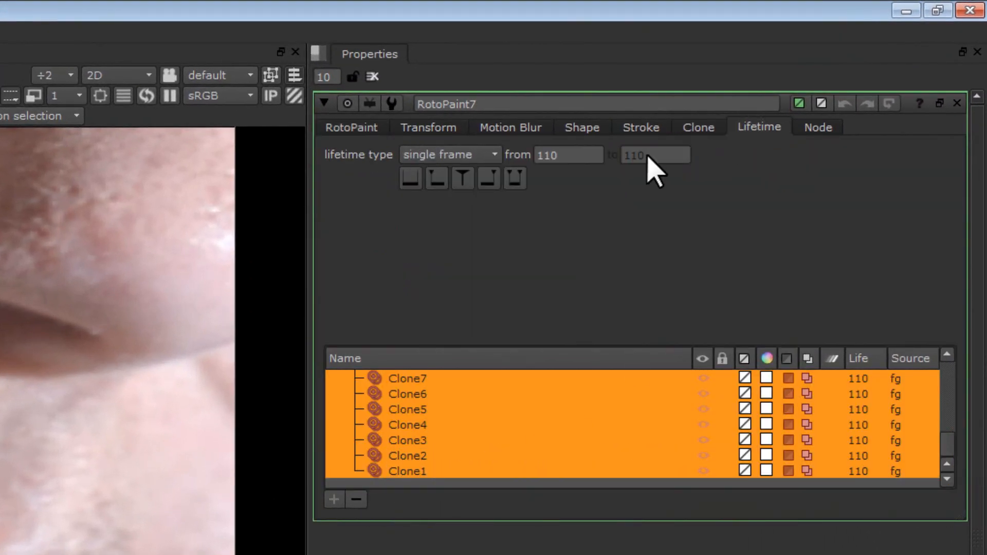
pyautogui.click(458, 157)
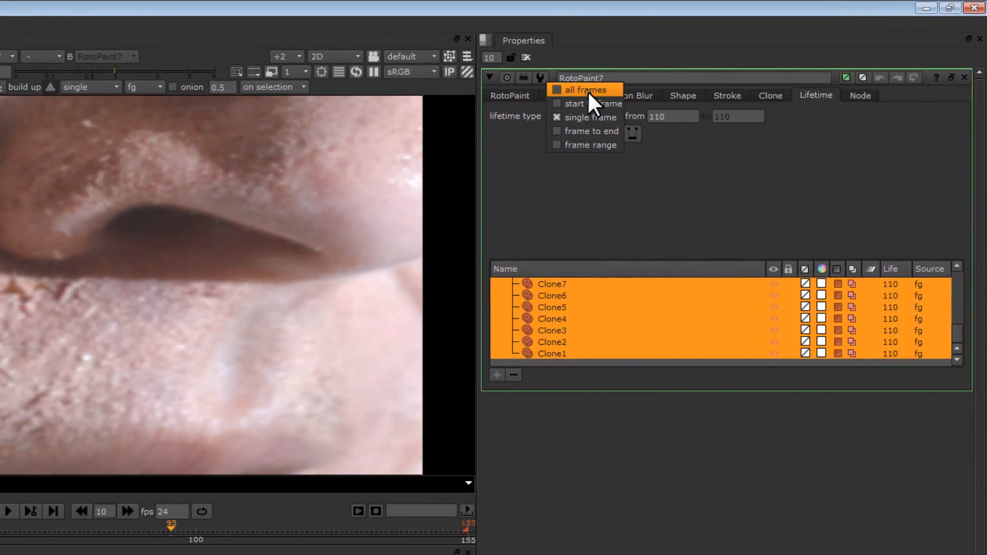
pyautogui.click(452, 119)
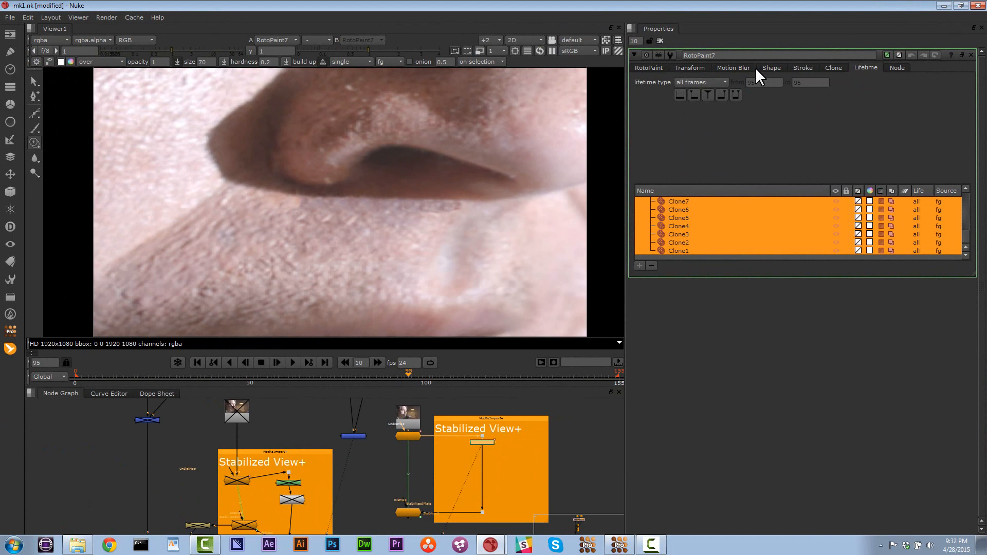
# Step: Check the cloned area under the nose at several earlier frames, ending at frame 24
pyautogui.click(649, 67)
pyautogui.click(359, 374)
pyautogui.click(267, 375)
pyautogui.click(160, 374)
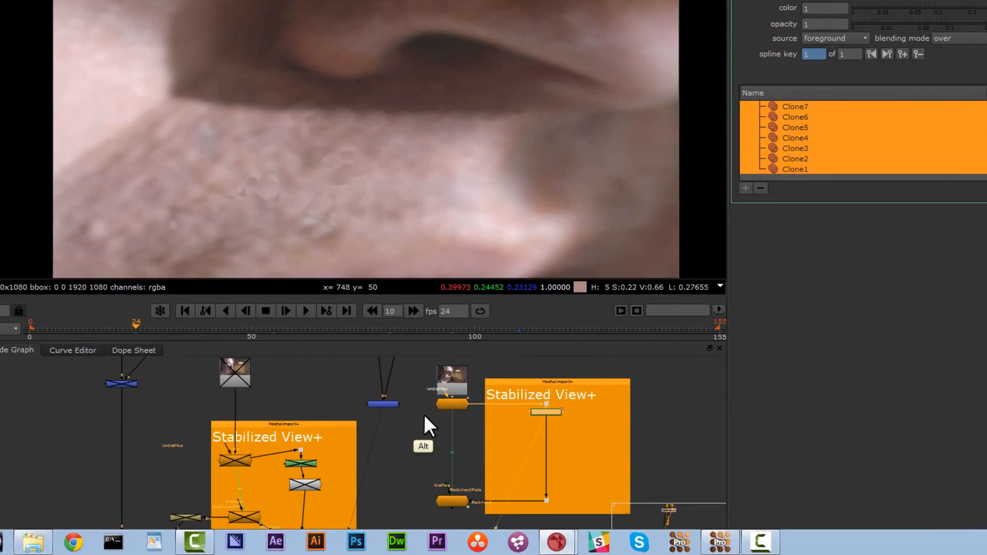
# Step: Copy the OFlow node from the previous group and paste it after the end node of the nose's Stabilized View+ group
pyautogui.keyDown('alt'); pyautogui.moveTo(381, 422); pyautogui.dragTo(374, 465); pyautogui.keyUp('alt')
pyautogui.click(361, 434)
pyautogui.hotkey('ctrl', 'c')
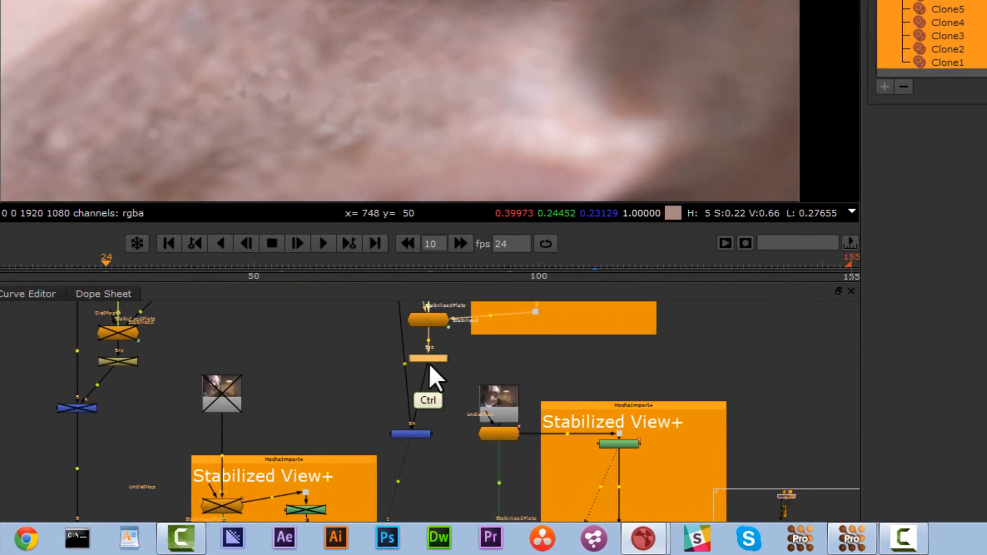
pyautogui.keyDown('alt'); pyautogui.moveTo(455, 457); pyautogui.dragTo(452, 334); pyautogui.keyUp('alt')
pyautogui.keyDown('alt'); pyautogui.moveTo(461, 430); pyautogui.dragTo(454, 385); pyautogui.keyUp('alt')
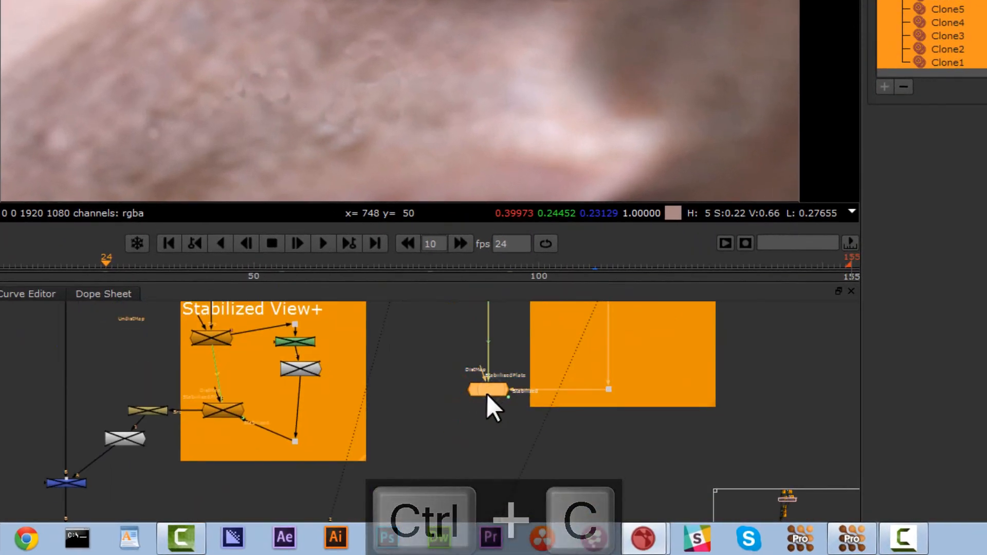
pyautogui.hotkey('ctrl', 'v')
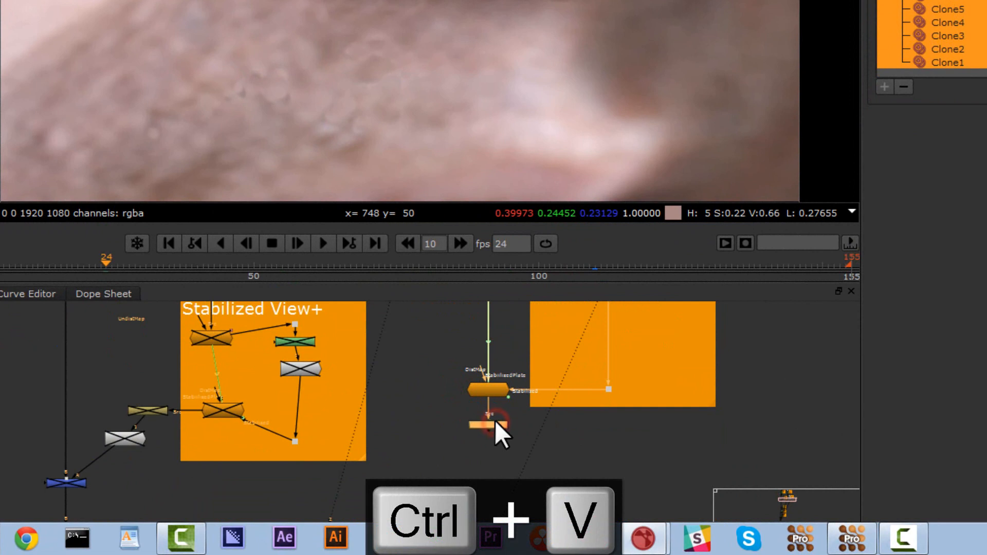
pyautogui.keyDown('alt'); pyautogui.moveTo(434, 407); pyautogui.dragTo(449, 471); pyautogui.keyUp('alt')
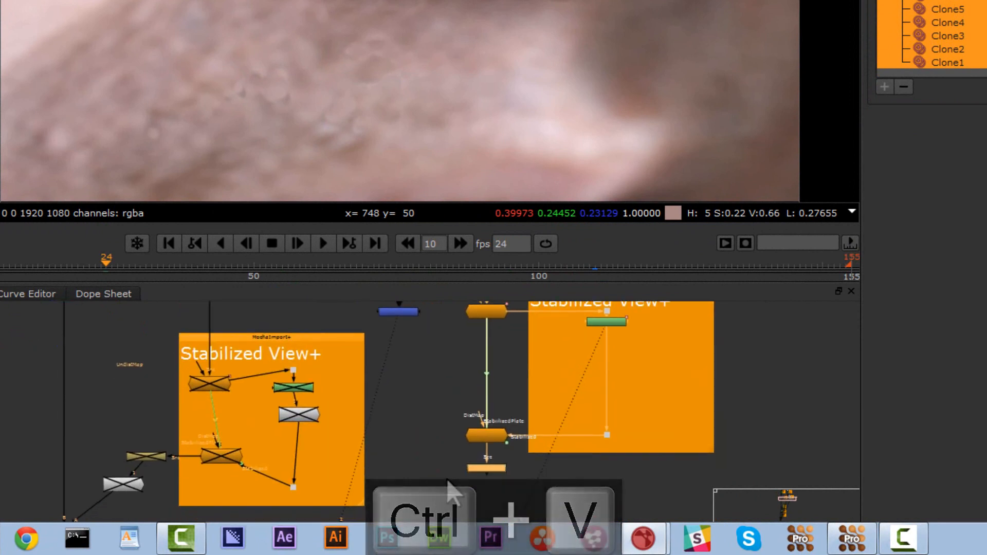
# Step: Add a Merge node that puts the nose patch's OFlow output over the previous merge, and view its result
pyautogui.press('Tab')
pyautogui.write('merge')
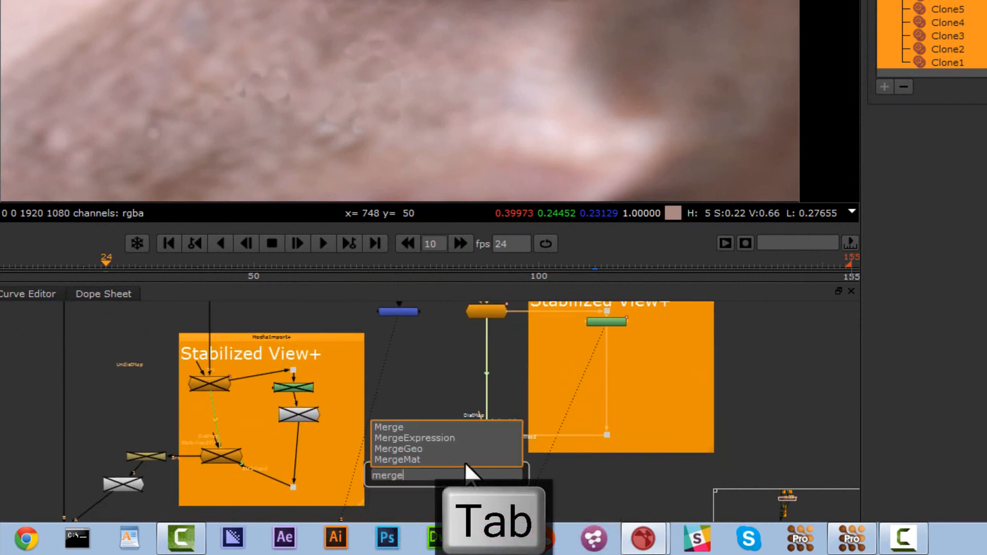
pyautogui.click(409, 427)
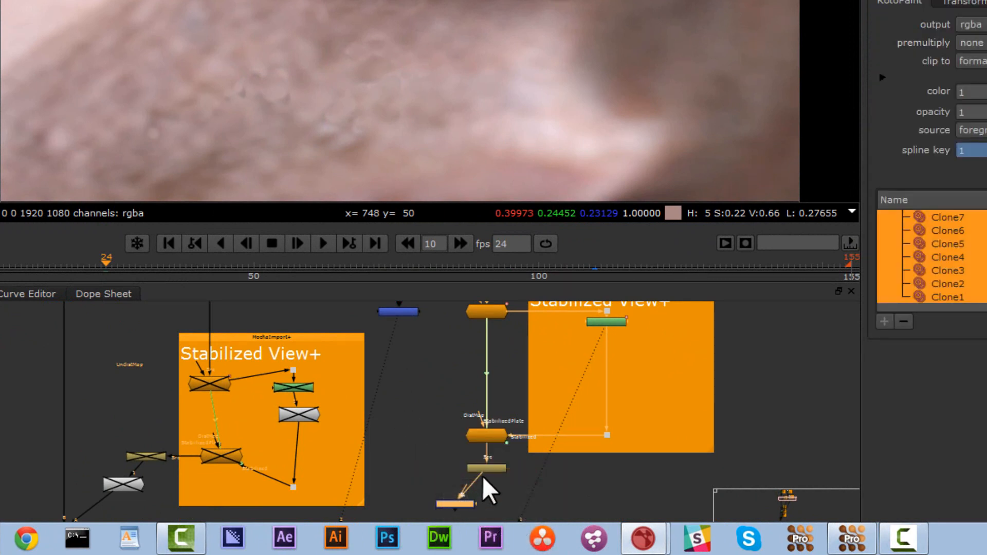
pyautogui.press('m')
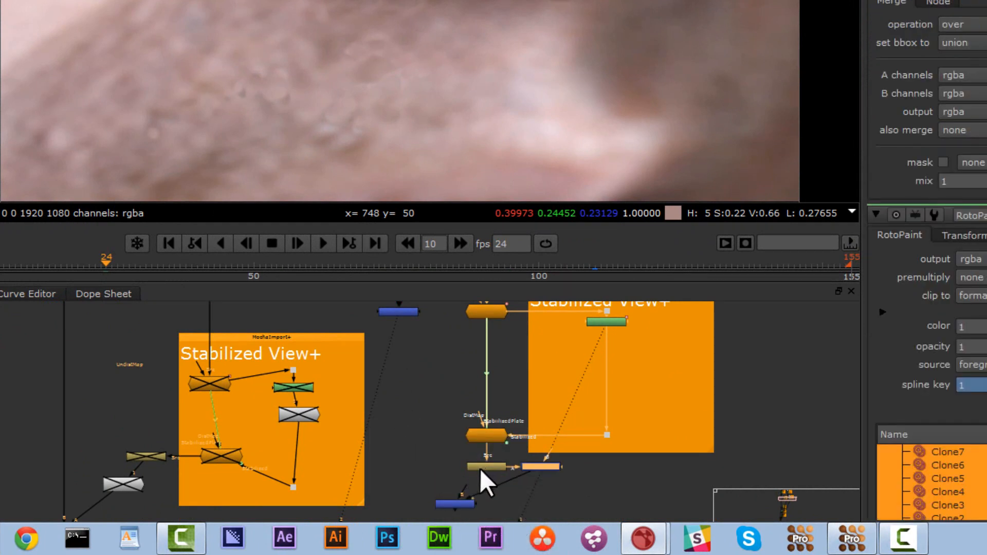
pyautogui.hotkey('ctrl', 'z')
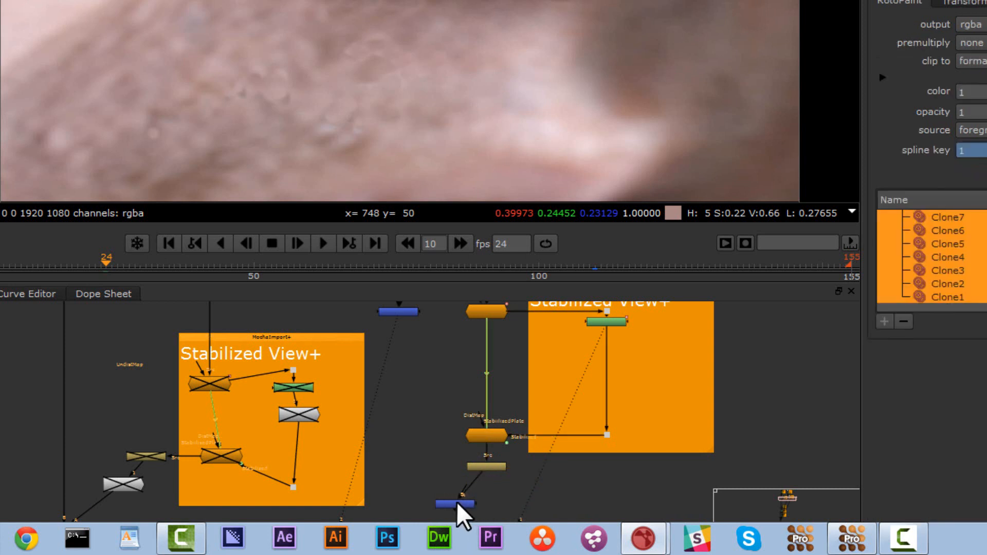
pyautogui.moveTo(457, 502); pyautogui.dragTo(440, 497)
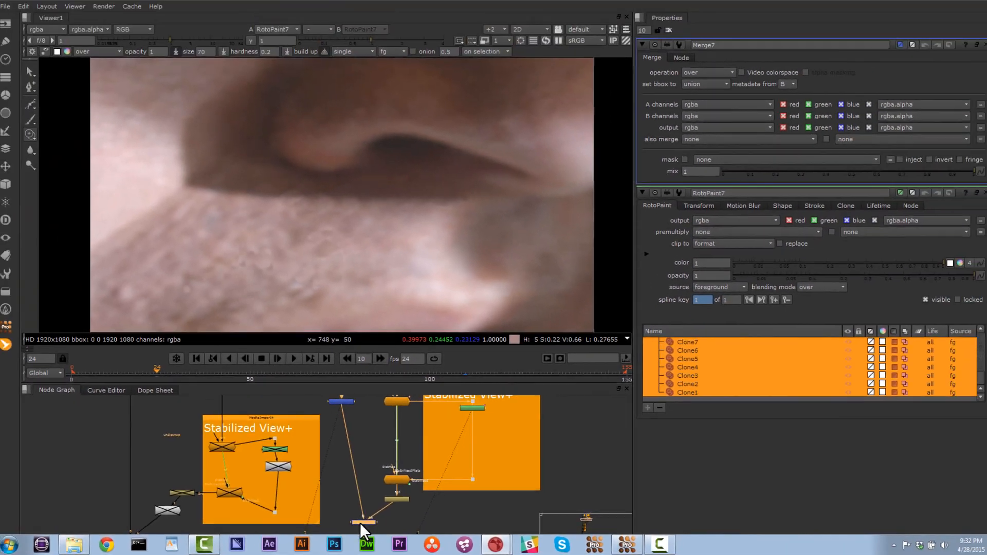
pyautogui.press('1')
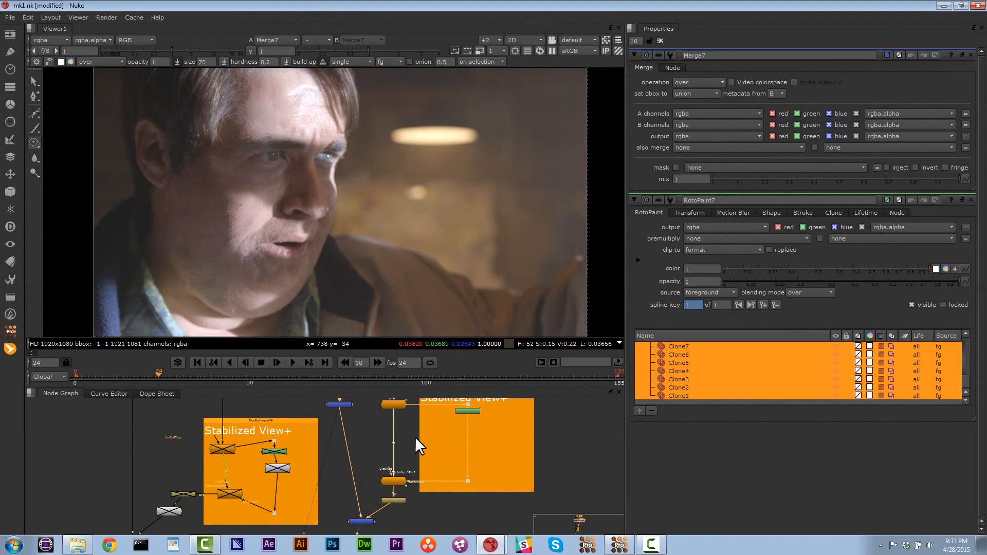
# Step: Copy the plate's Read node and paste the duplicate below the new Merge node
pyautogui.moveTo(433, 516)
pyautogui.keyDown('alt'); pyautogui.mouseDown()
pyautogui.moveTo(434, 462)
pyautogui.moveTo(448, 513)
pyautogui.mouseUp(); pyautogui.keyUp('alt')
pyautogui.keyDown('alt'); pyautogui.moveTo(405, 432); pyautogui.dragTo(414, 498); pyautogui.keyUp('alt')
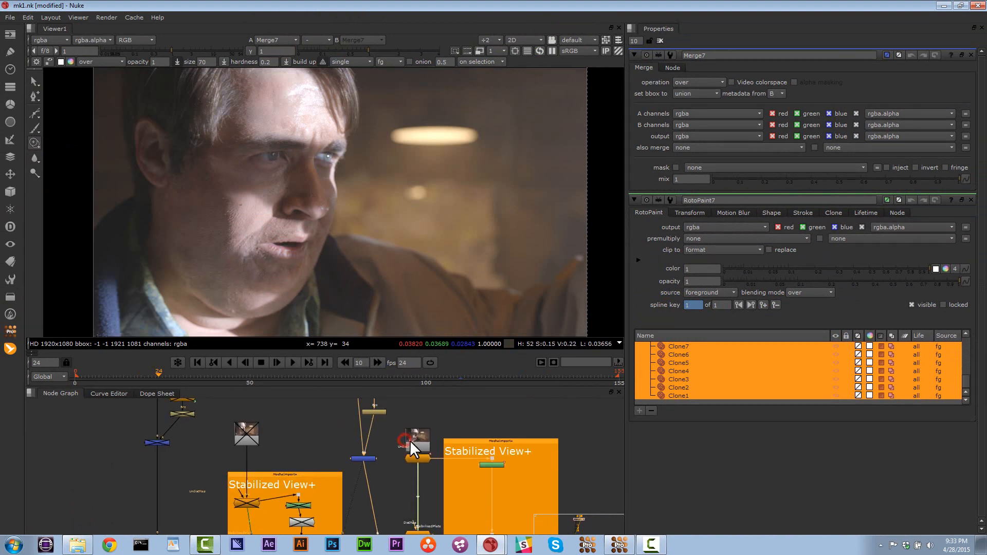
pyautogui.hotkey('ctrl', 'c')
pyautogui.moveTo(433, 476); pyautogui.dragTo(419, 459, button='middle')
pyautogui.hotkey('ctrl', 'v')
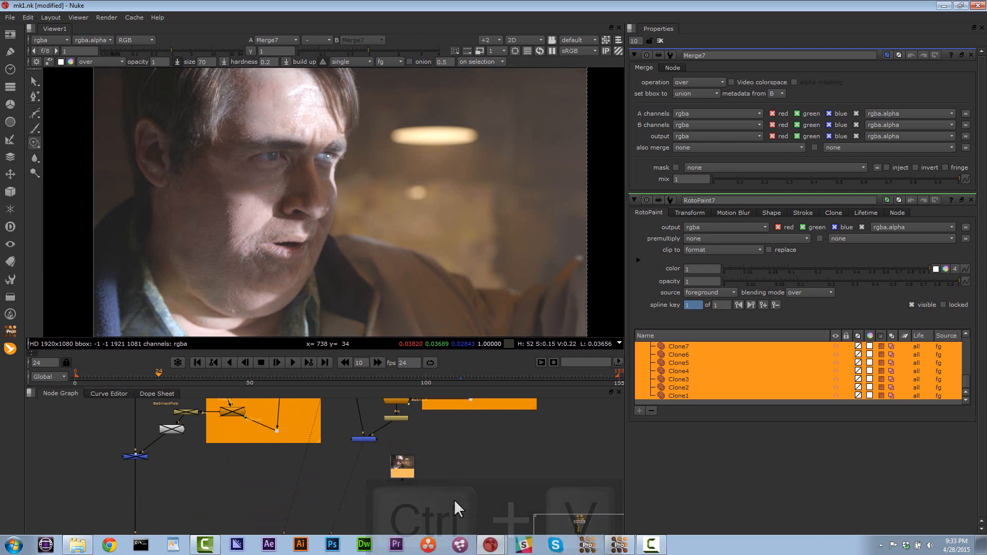
# Step: Switch to mocha Pro, select the new chin track, and copy its tracking data at frame 72 in Nuke Corner Pin (*.nk) format
pyautogui.click(613, 545)
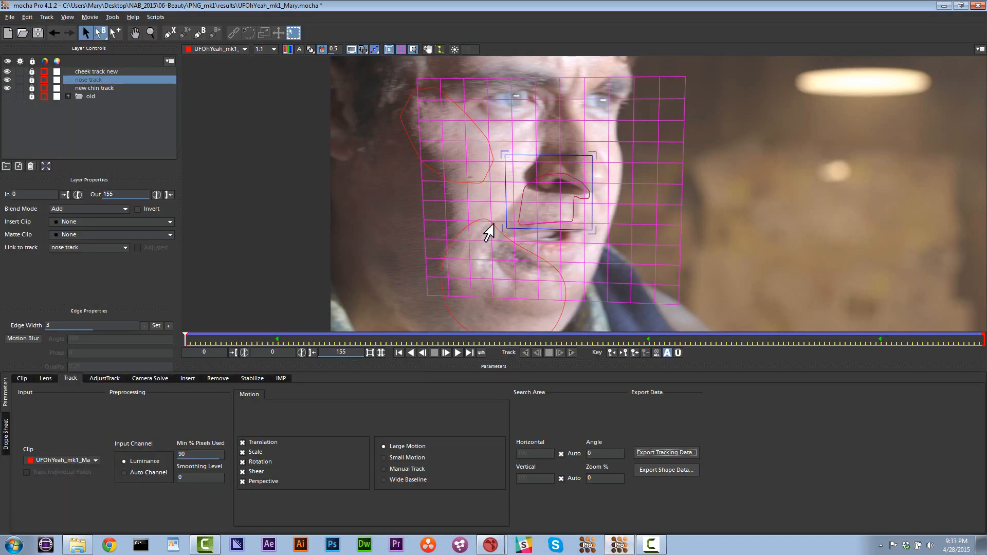
pyautogui.click(473, 253)
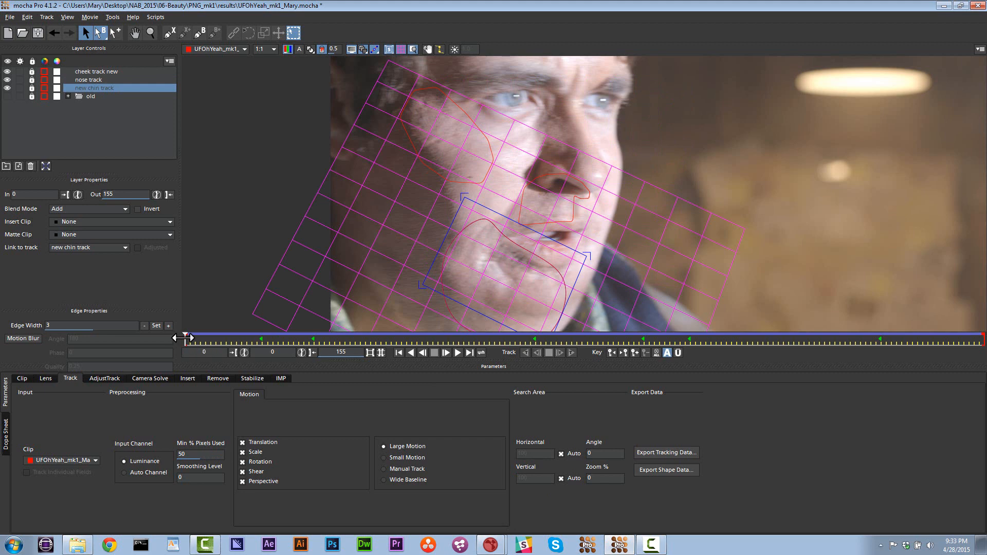
pyautogui.moveTo(183, 338); pyautogui.dragTo(556, 343)
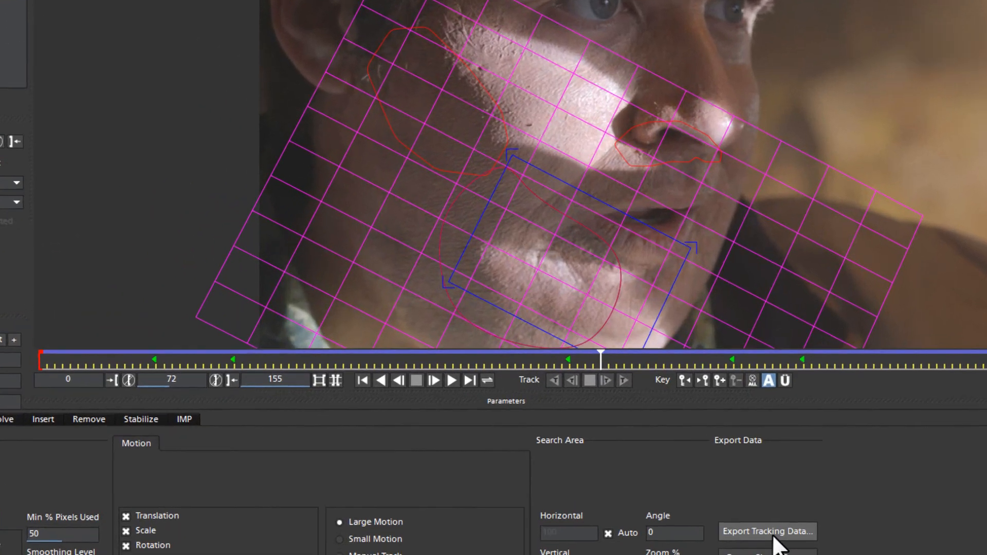
pyautogui.click(668, 453)
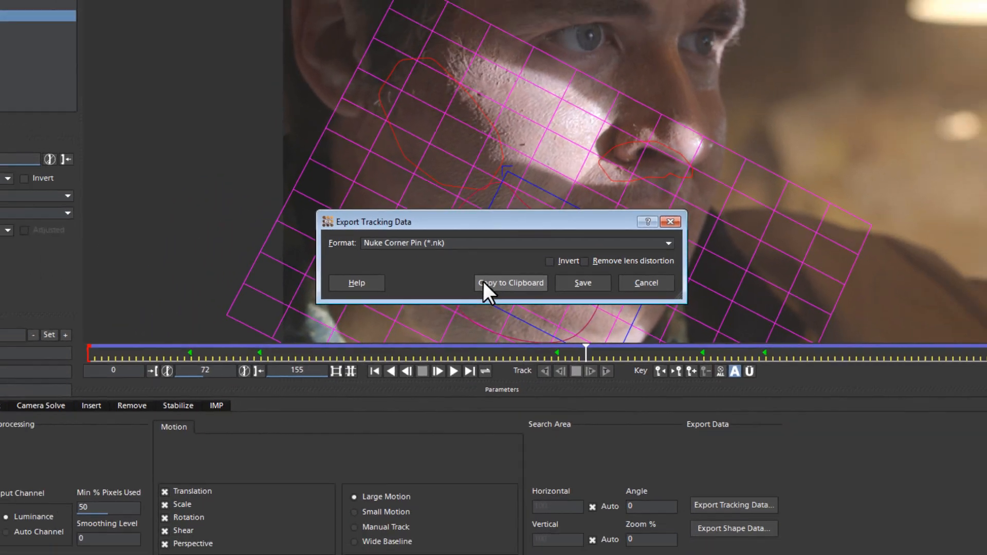
pyautogui.click(535, 276)
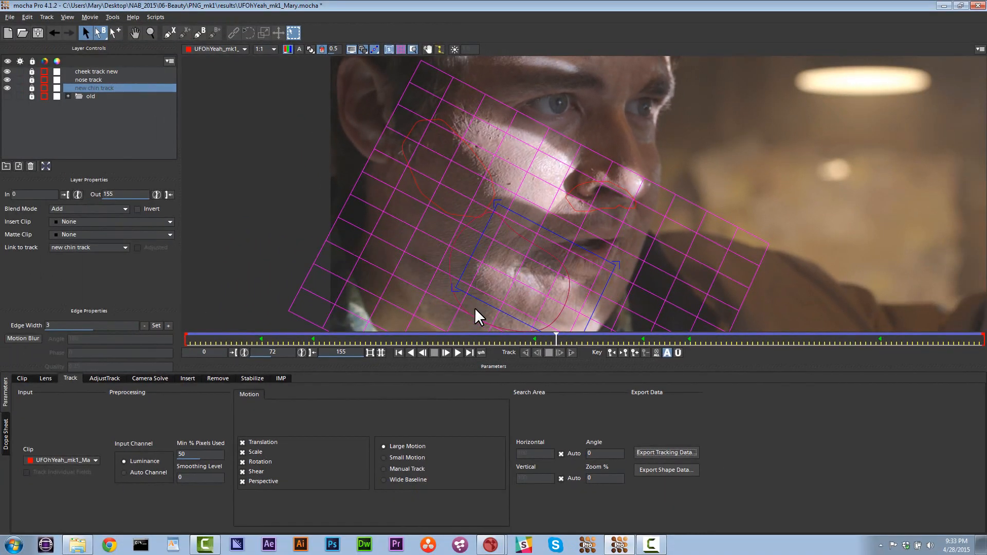
# Step: Return to Nuke, add a Stabilized View+ group to the pasted plate, and open its start node's properties
pyautogui.click(493, 548)
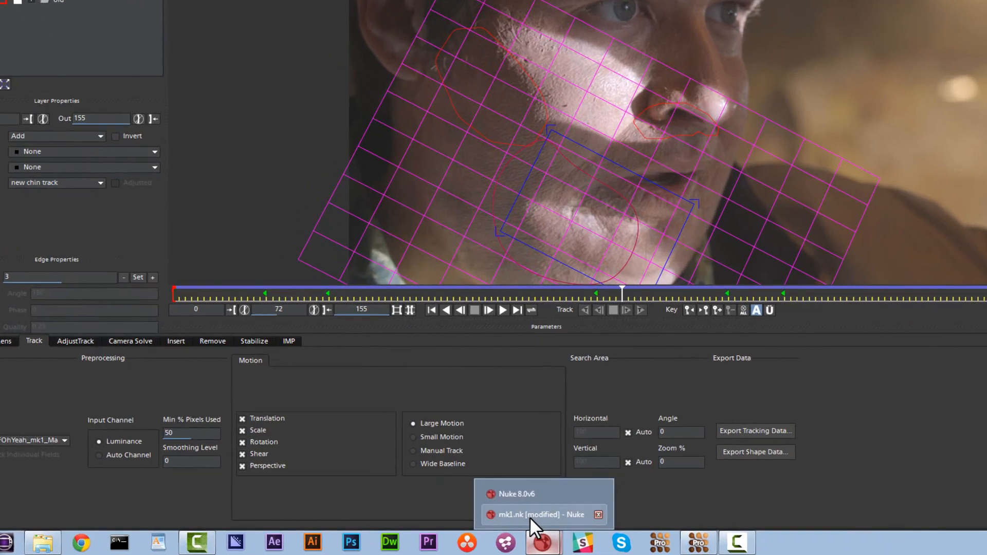
pyautogui.click(488, 522)
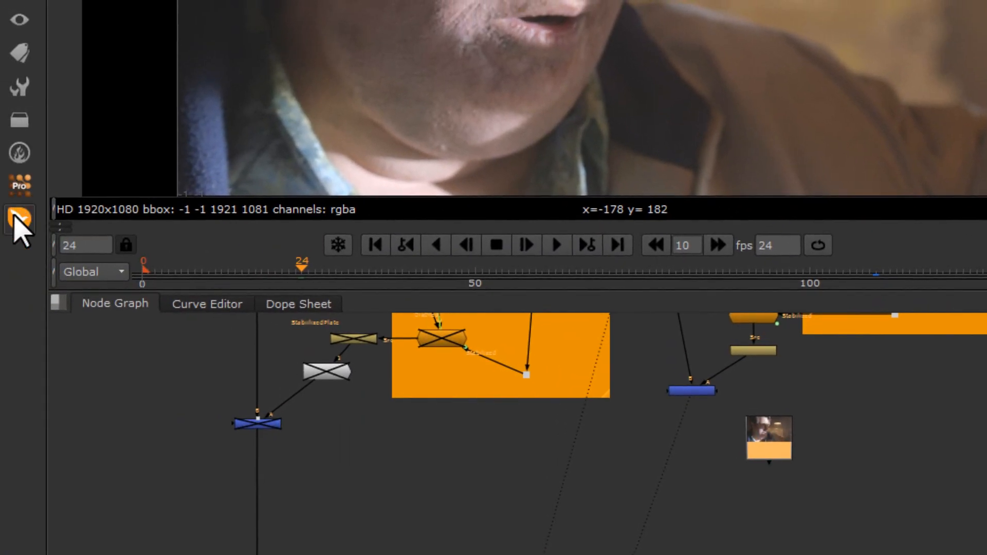
pyautogui.click(19, 219)
pyautogui.moveTo(119, 222)
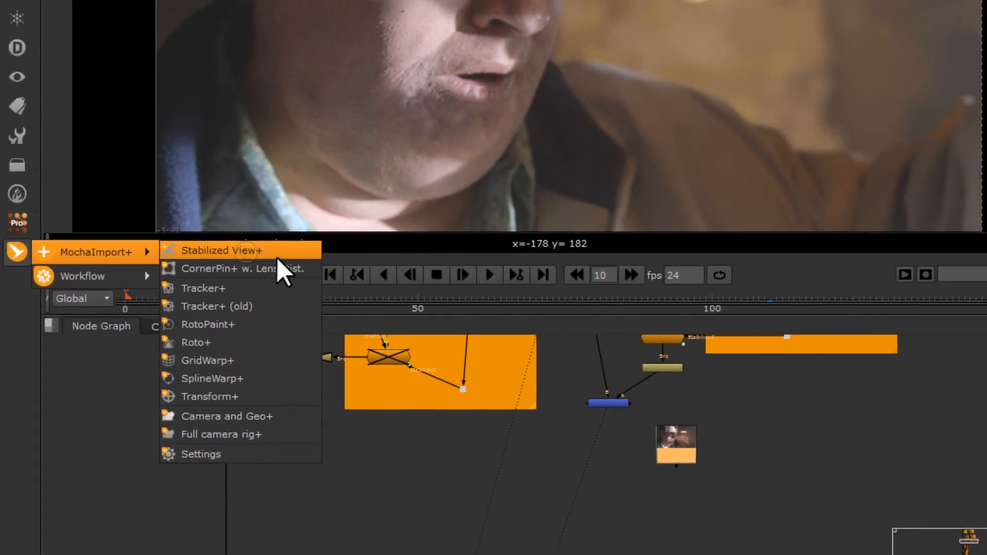
pyautogui.click(252, 216)
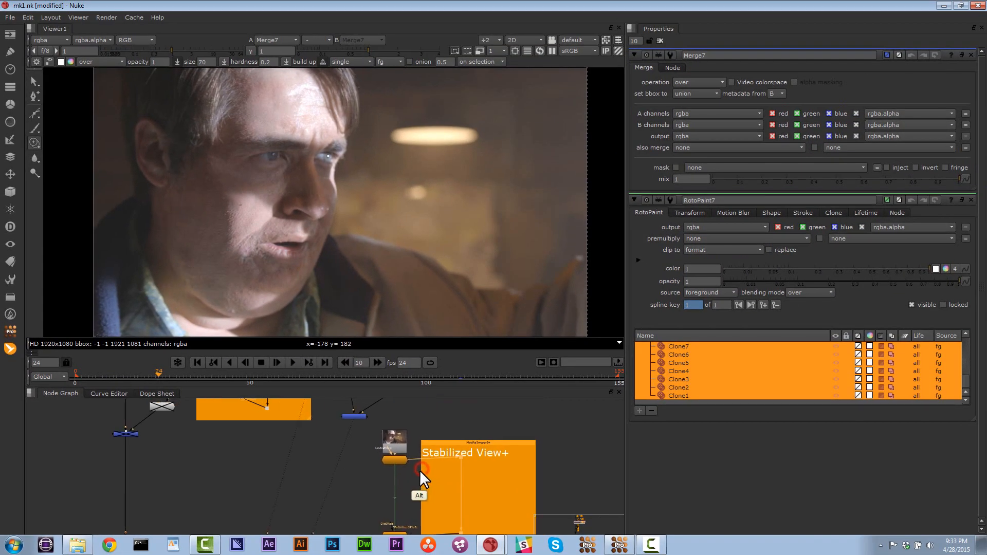
pyautogui.doubleClick(402, 451)
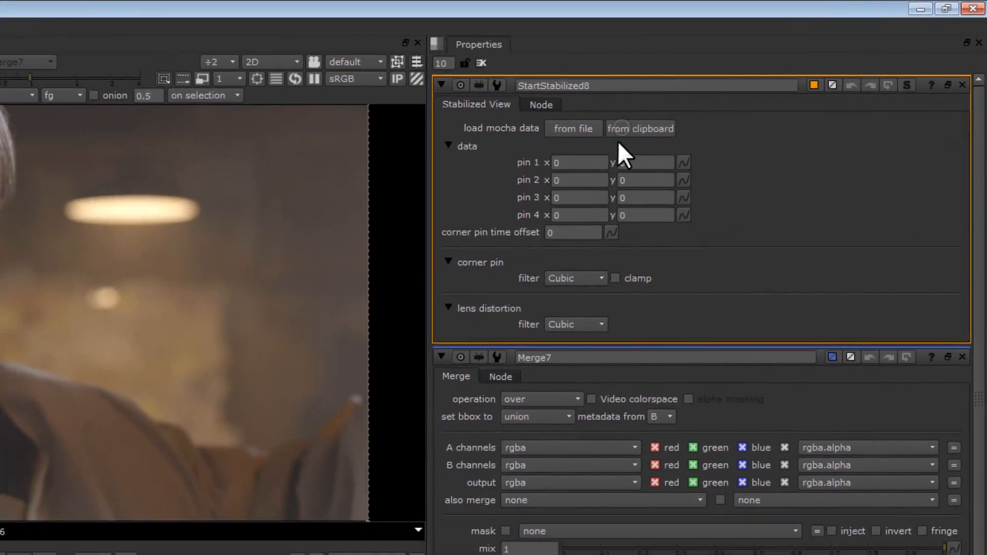
# Step: Load the mocha data from the clipboard into the start node and check the stabilized chin view at several frames
pyautogui.click(578, 140)
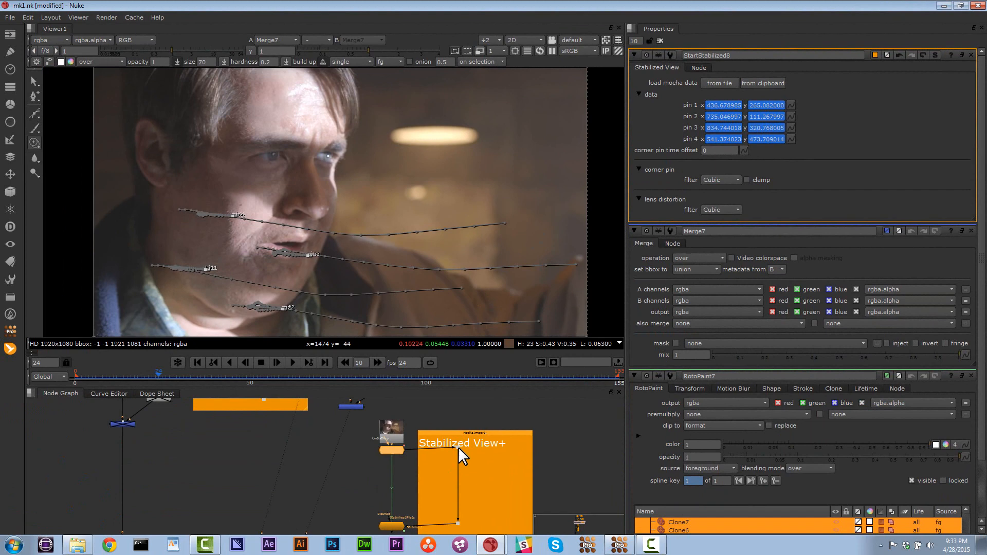
pyautogui.click(457, 447)
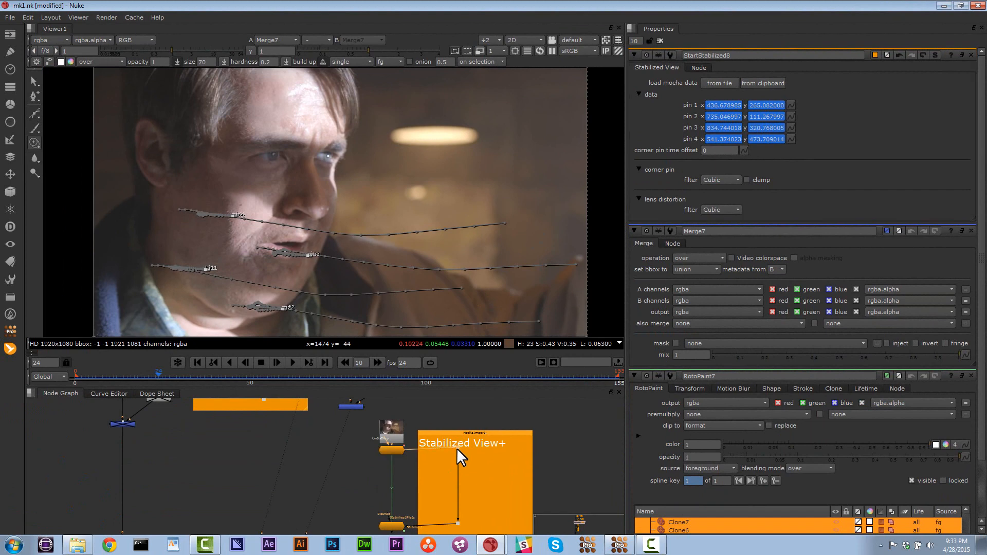
pyautogui.press('1')
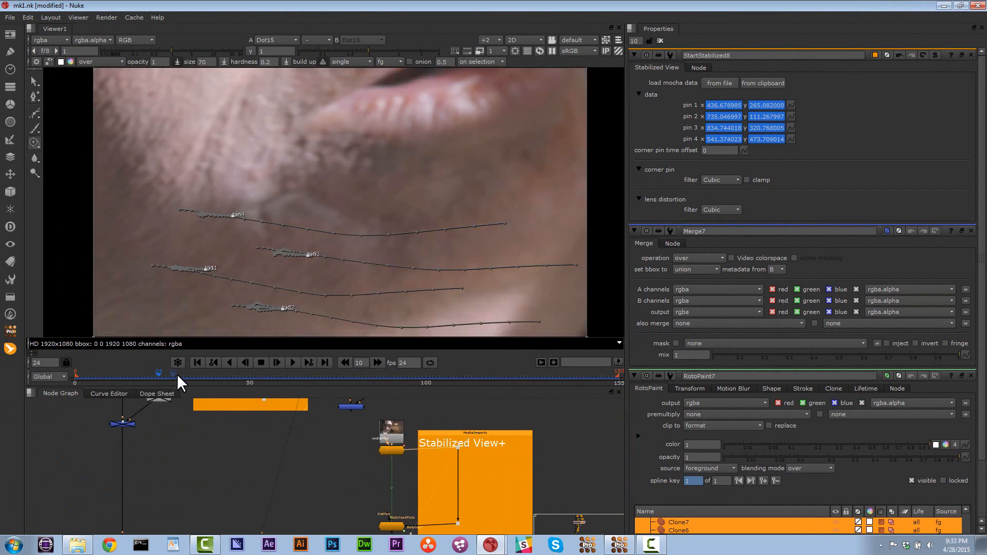
pyautogui.click(308, 363)
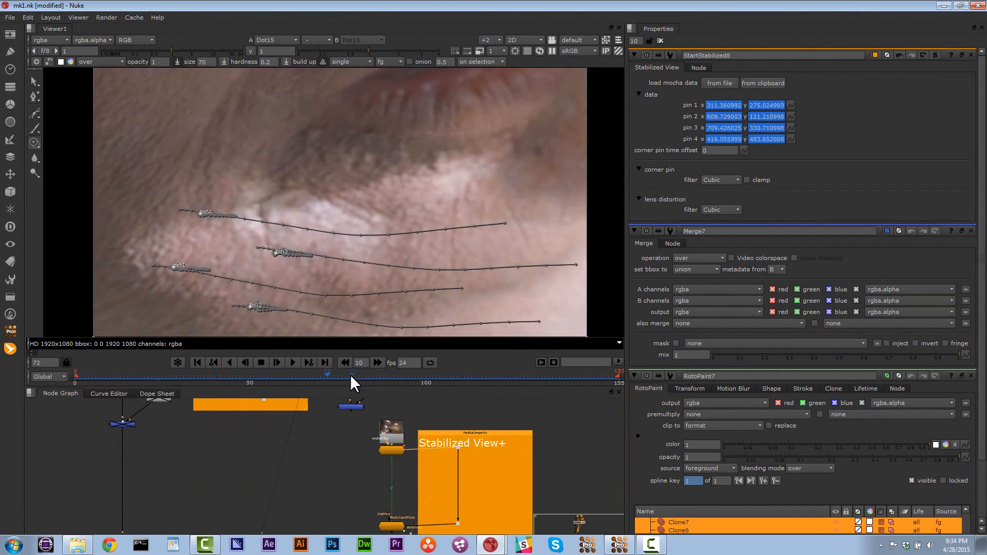
pyautogui.click(176, 373)
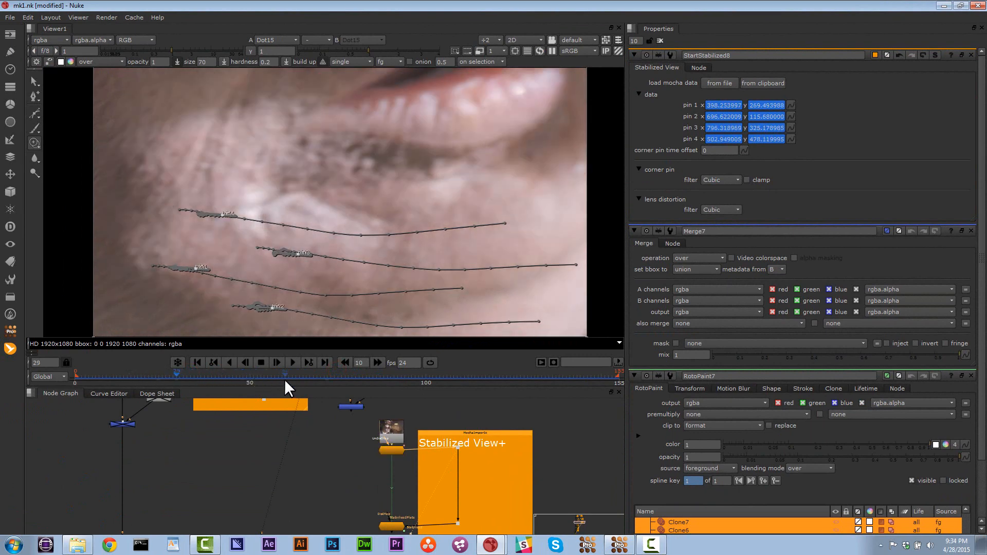
pyautogui.click(482, 379)
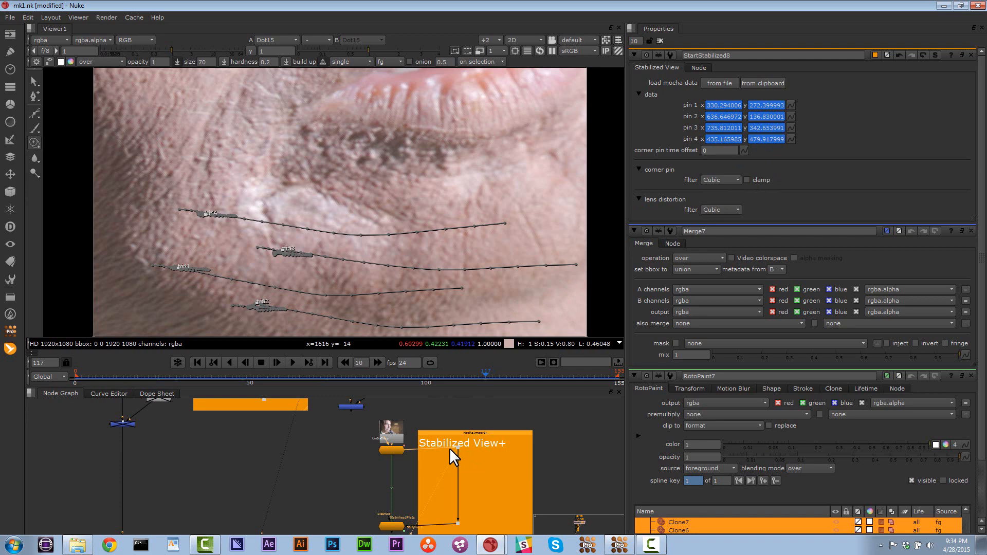
# Step: Close all open node properties and add a RotoPaint node after the first dot inside the chin's Stabilized View+ group
pyautogui.click(970, 232)
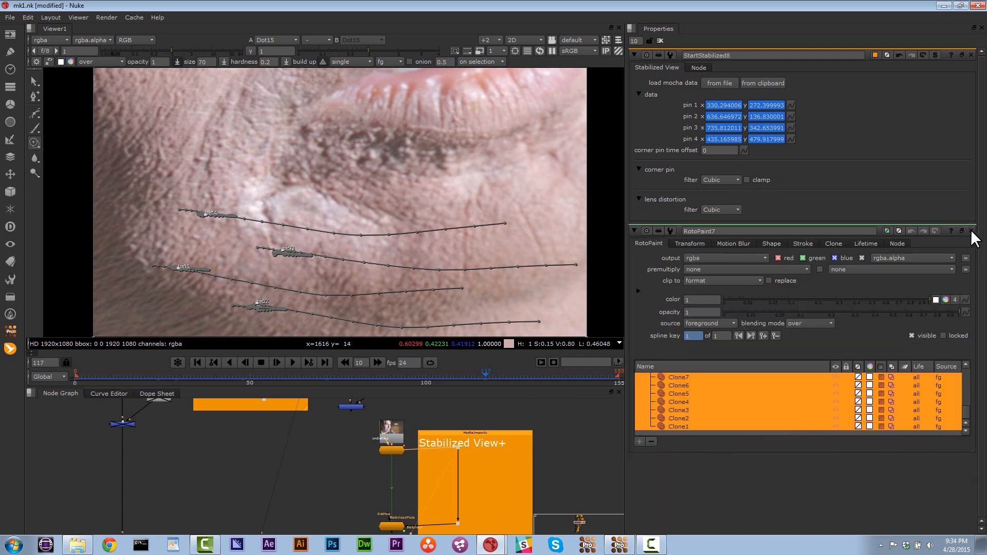
pyautogui.click(971, 231)
pyautogui.click(971, 55)
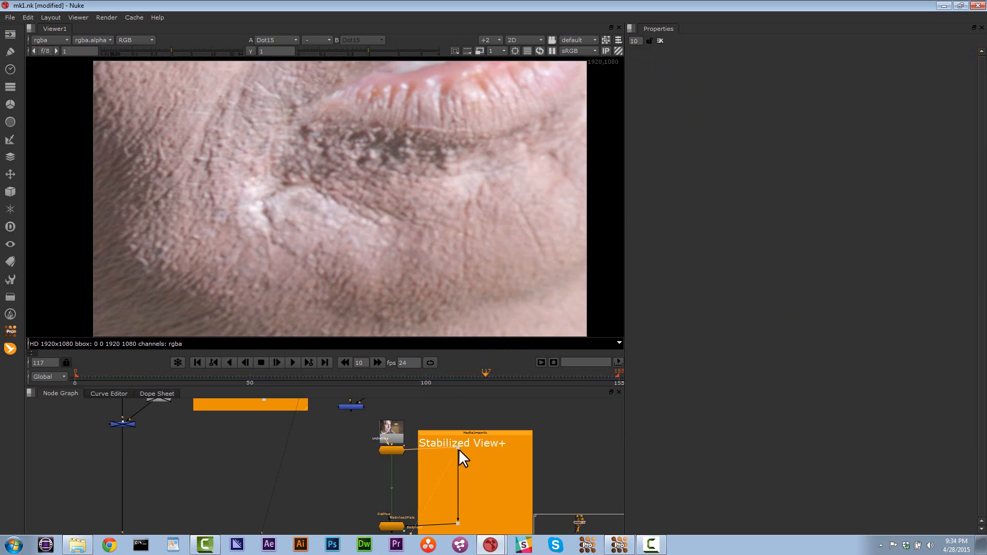
pyautogui.moveTo(458, 447); pyautogui.dragTo(457, 450)
pyautogui.press('Tab')
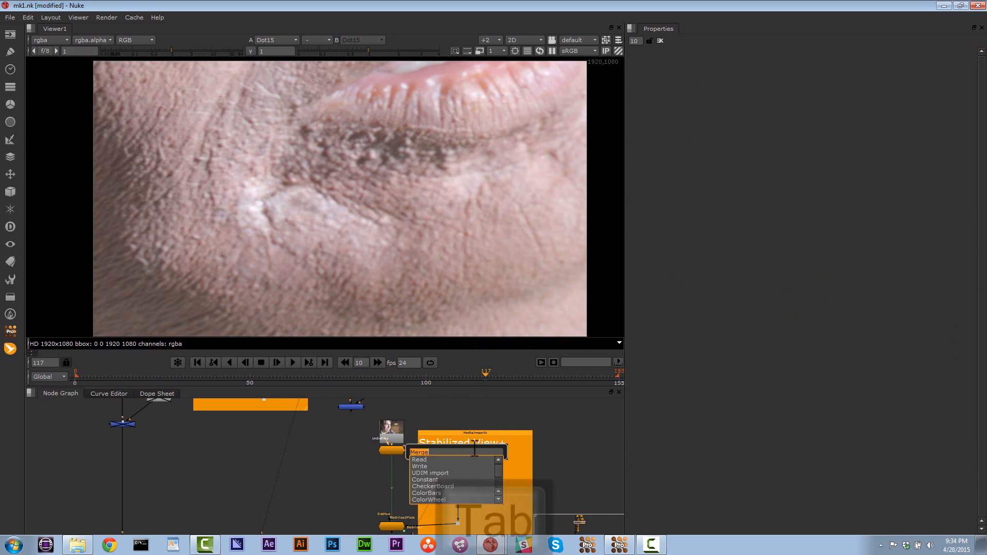
pyautogui.write('ro')
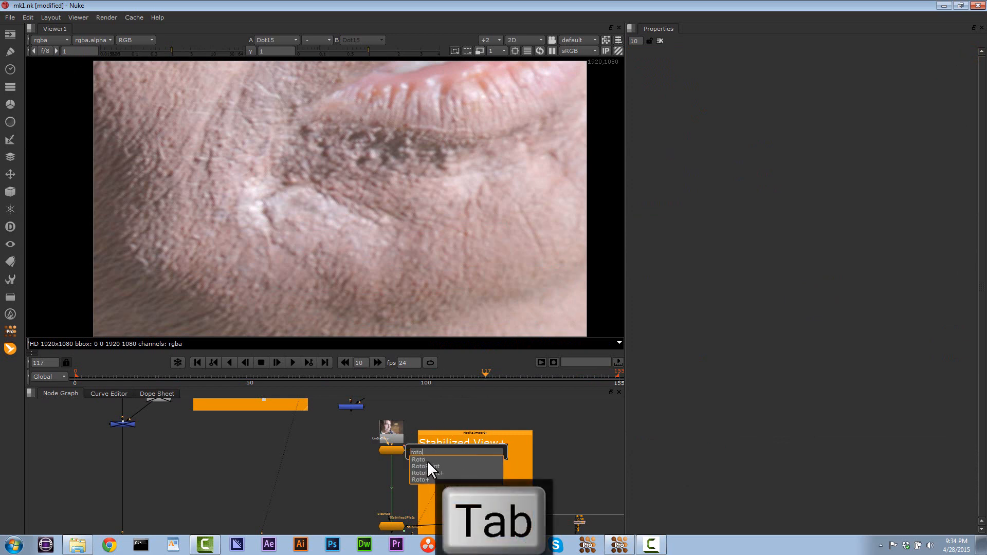
pyautogui.write('to')
pyautogui.click(427, 467)
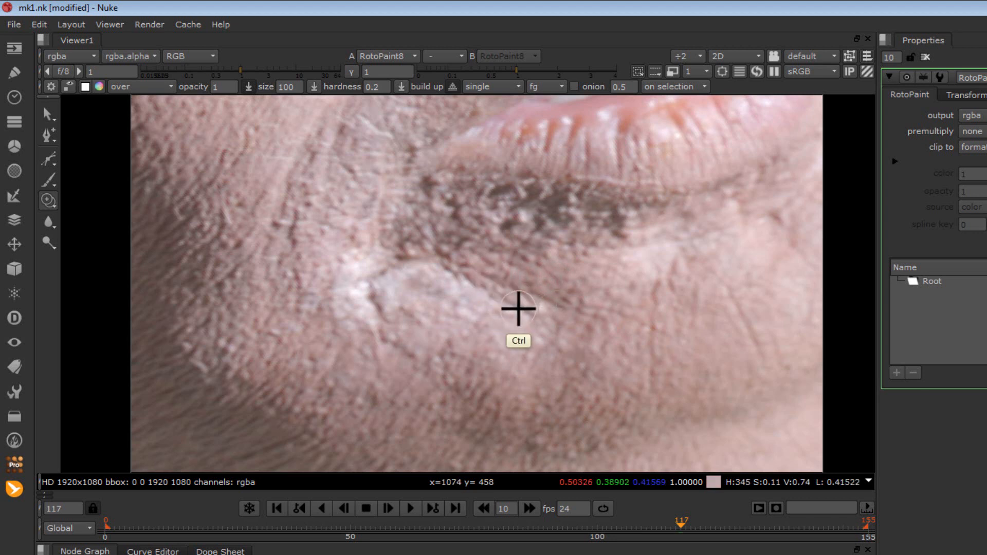
# Step: Check the stabilized chin at different frames for suitable lighting to paint on, and go to frame 132
pyautogui.click(503, 297)
pyautogui.click(508, 332)
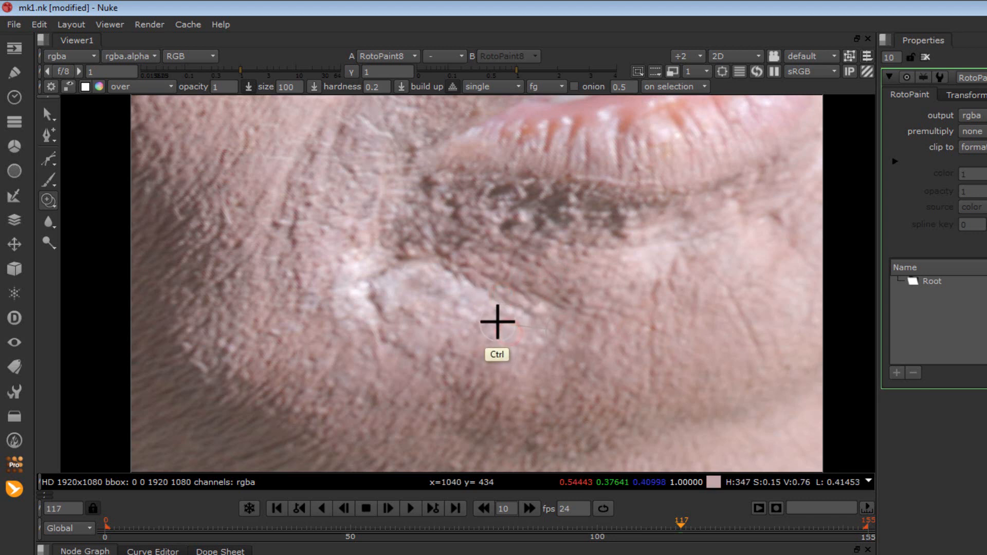
pyautogui.moveTo(612, 524); pyautogui.dragTo(602, 524)
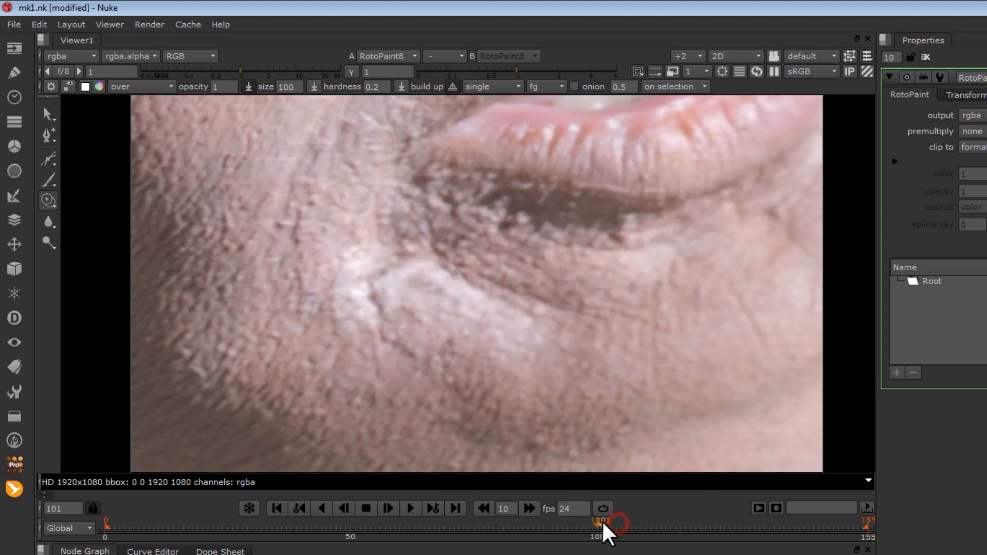
pyautogui.moveTo(508, 525)
pyautogui.mouseDown()
pyautogui.moveTo(544, 523)
pyautogui.moveTo(522, 521)
pyautogui.moveTo(532, 523)
pyautogui.mouseUp()
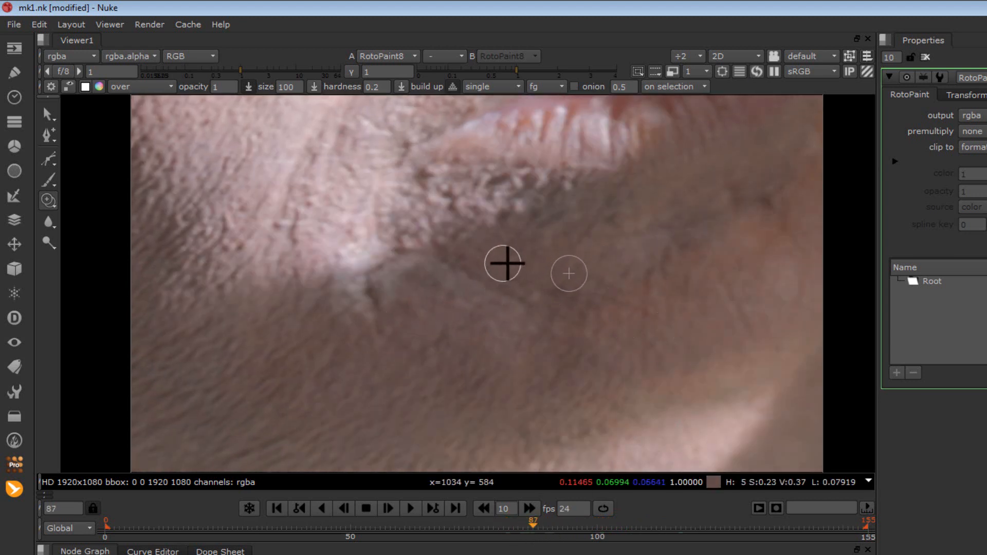
pyautogui.press('ctrl')
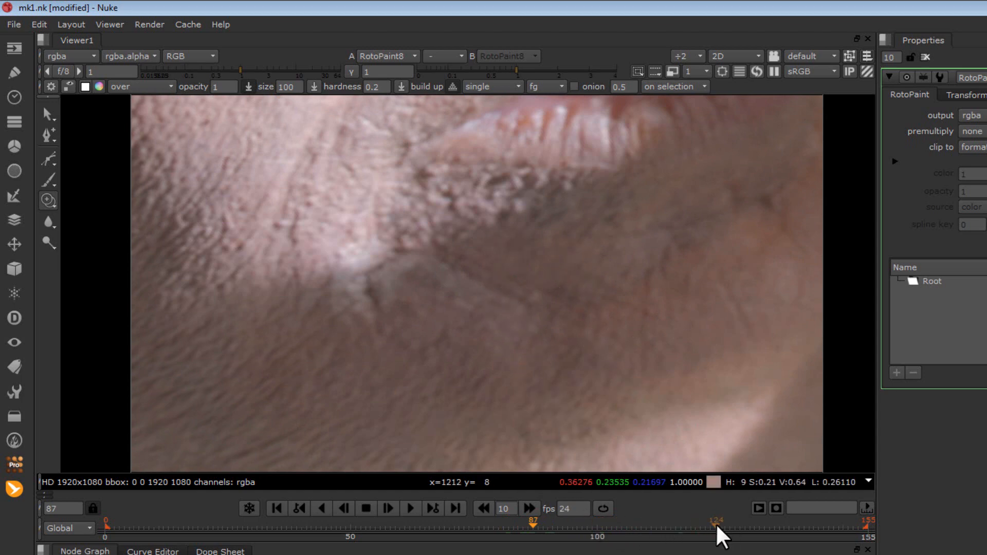
pyautogui.moveTo(716, 525); pyautogui.dragTo(753, 519)
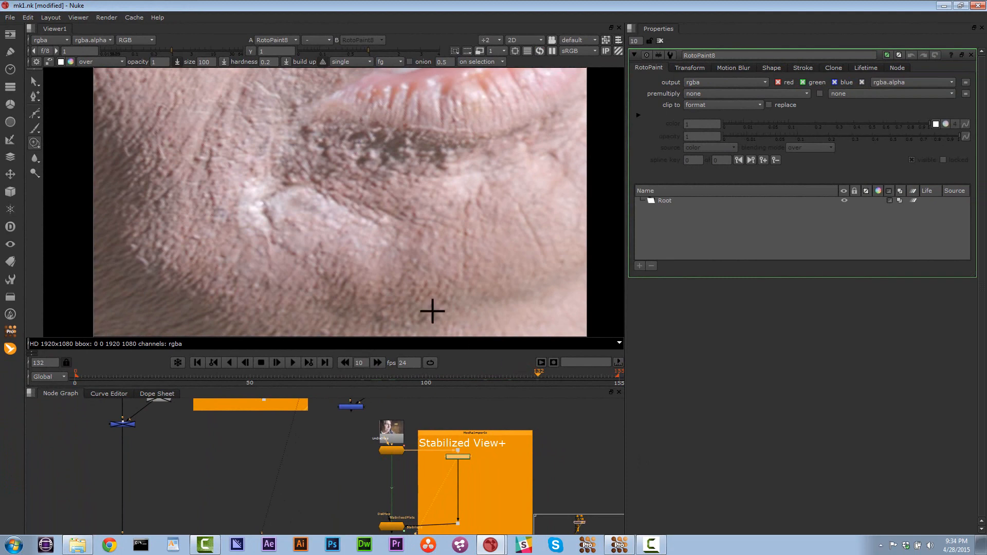
# Step: Clone clean skin over the scar and dark creases on the chin below the lip, using a size 100 brush at frame 132
pyautogui.click(339, 195)
pyautogui.click(363, 205)
pyautogui.click(313, 262)
pyautogui.click(346, 242)
pyautogui.click(412, 174)
pyautogui.click(381, 189)
pyautogui.click(262, 260)
pyautogui.click(303, 247)
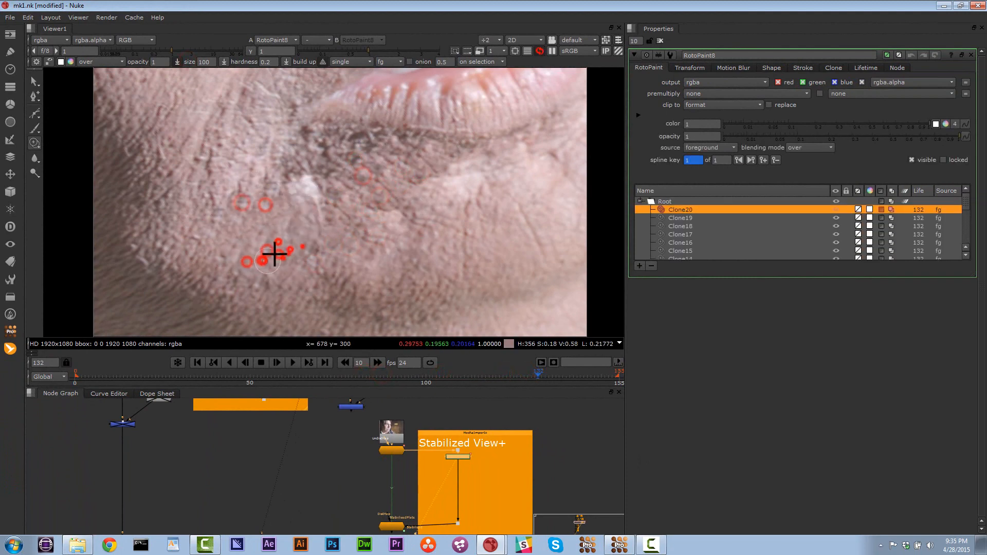
pyautogui.click(286, 253)
pyautogui.click(288, 218)
pyautogui.click(297, 192)
pyautogui.click(269, 187)
pyautogui.click(302, 161)
pyautogui.click(357, 183)
pyautogui.click(331, 145)
pyautogui.click(271, 226)
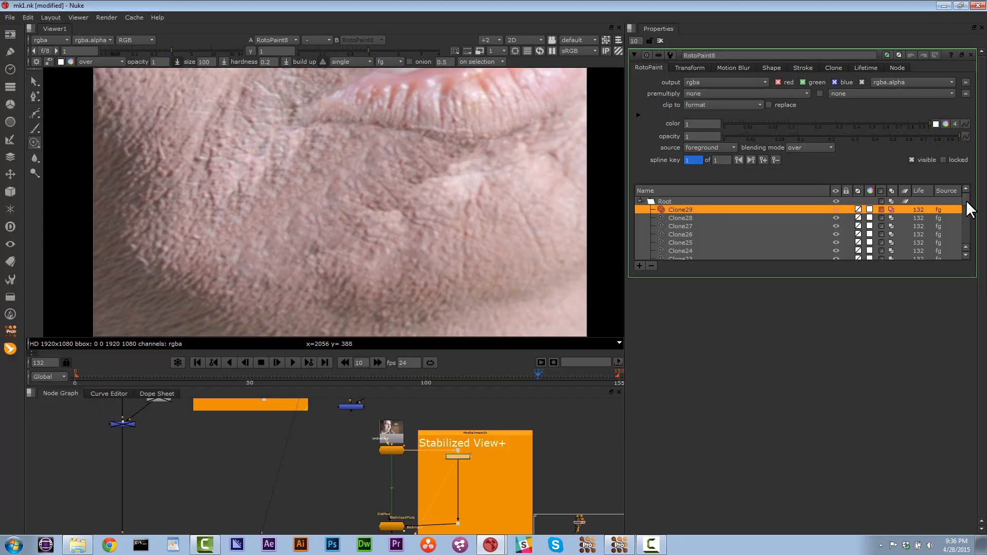
# Step: Select all clone strokes from Clone1 to Clone29 and set their lifetime type to all frames
pyautogui.moveTo(969, 208); pyautogui.dragTo(966, 260)
pyautogui.click(824, 250)
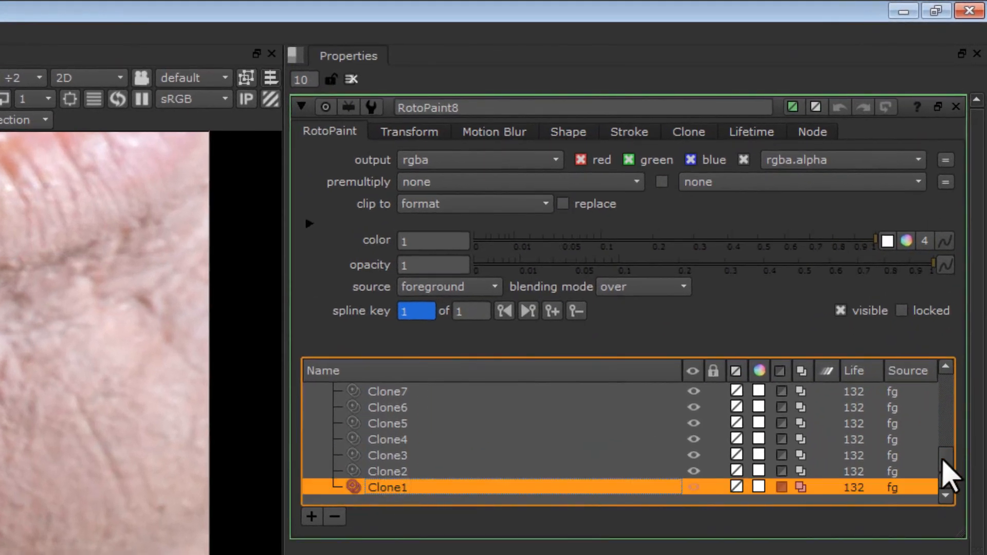
pyautogui.moveTo(945, 460); pyautogui.dragTo(955, 379)
pyautogui.keyDown('shift'); pyautogui.click(396, 407); pyautogui.keyUp('shift')
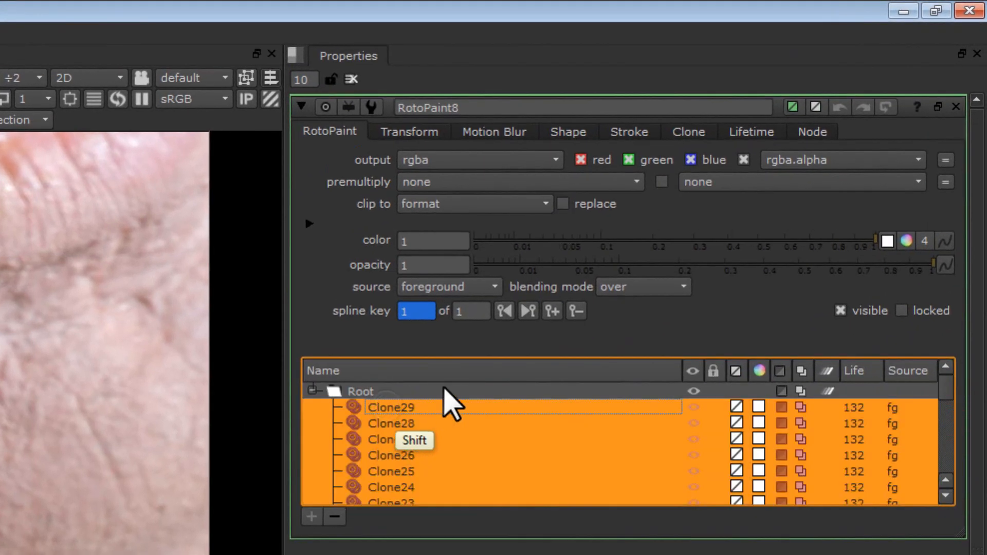
pyautogui.click(689, 133)
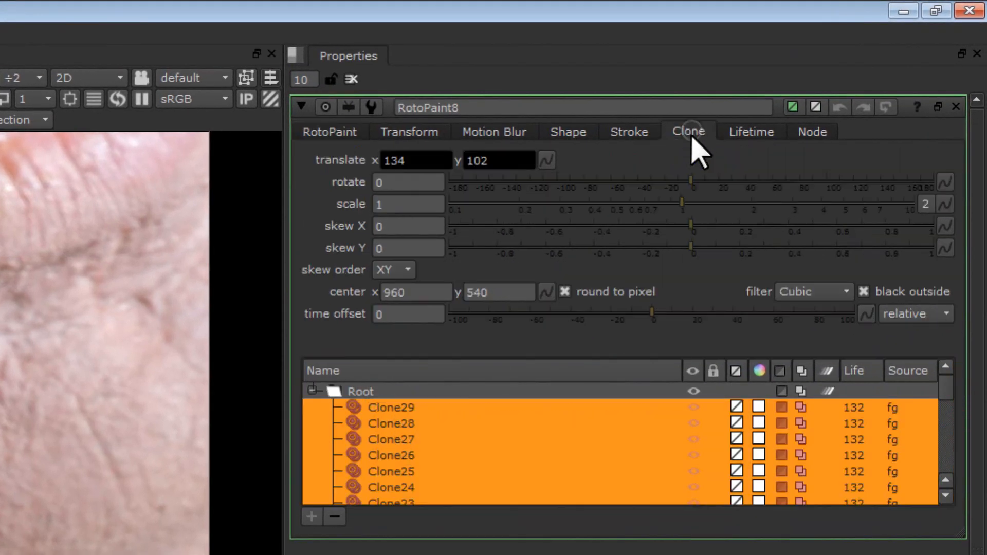
pyautogui.click(741, 133)
pyautogui.click(452, 159)
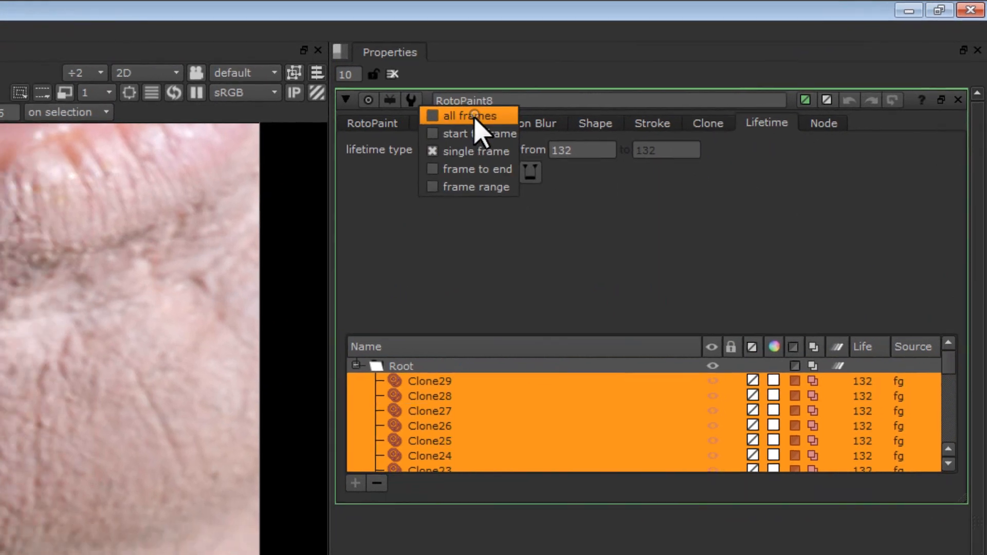
pyautogui.click(442, 123)
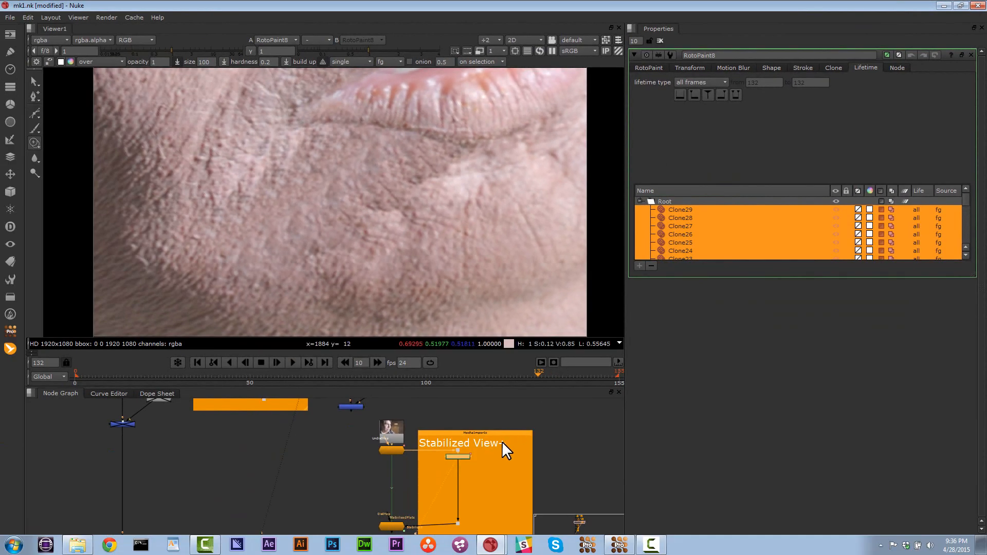
# Step: Copy the nose patch's OFlow node and paste it below the end node of the chin's Stabilized View+ group
pyautogui.moveTo(457, 489)
pyautogui.keyDown('alt'); pyautogui.mouseDown()
pyautogui.moveTo(501, 441)
pyautogui.moveTo(467, 504)
pyautogui.mouseUp(); pyautogui.keyUp('alt')
pyautogui.keyDown('alt'); pyautogui.moveTo(424, 442); pyautogui.dragTo(424, 501); pyautogui.keyUp('alt')
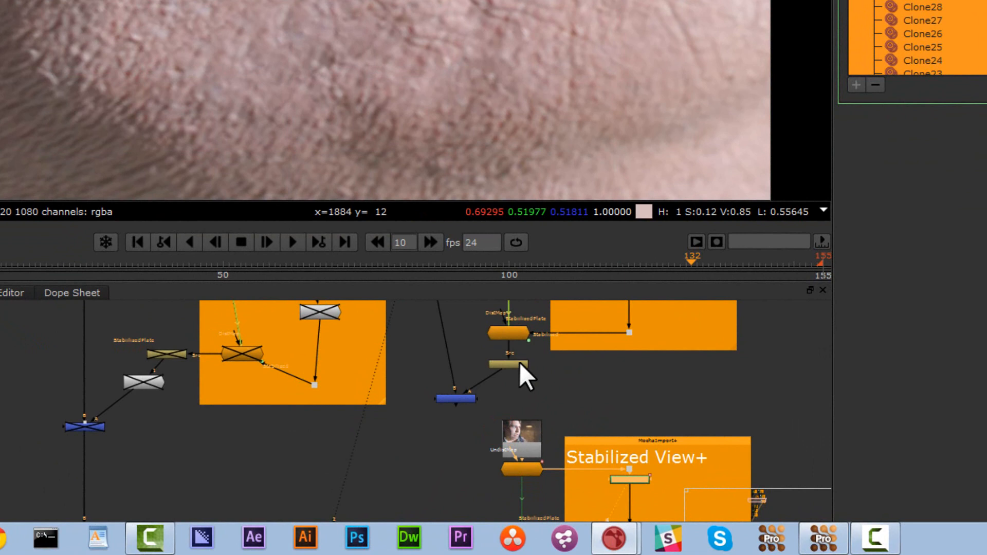
pyautogui.click(518, 364)
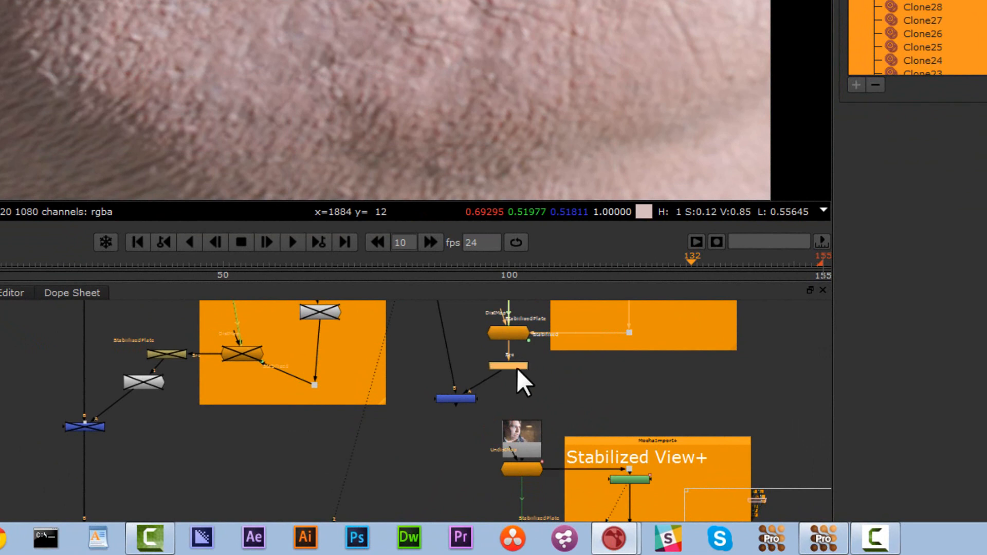
pyautogui.hotkey('ctrl', 'c')
pyautogui.keyDown('alt'); pyautogui.moveTo(537, 433); pyautogui.dragTo(539, 304); pyautogui.keyUp('alt')
pyautogui.keyDown('alt'); pyautogui.moveTo(535, 436); pyautogui.dragTo(542, 377); pyautogui.keyUp('alt')
pyautogui.click(542, 404)
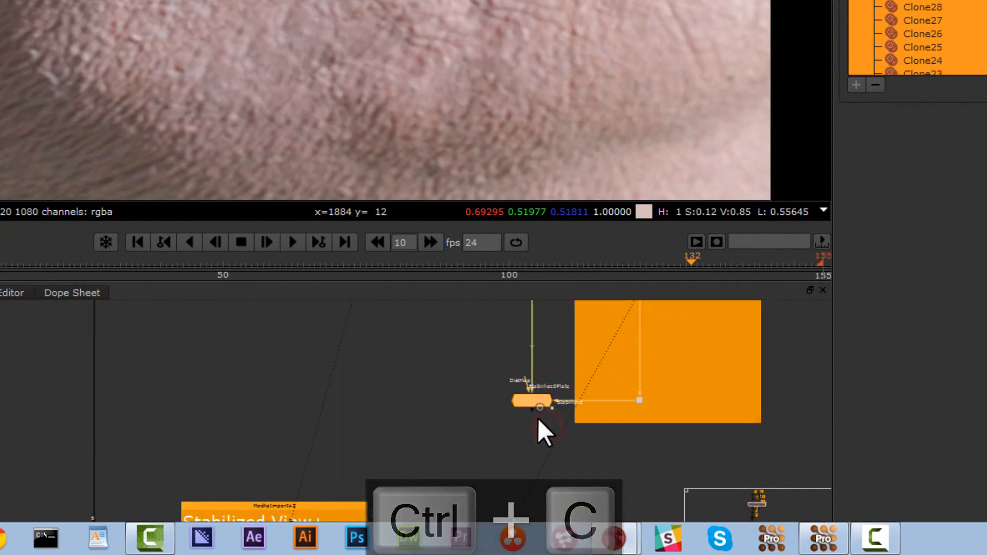
pyautogui.hotkey('ctrl', 'v')
pyautogui.moveTo(540, 417); pyautogui.dragTo(547, 469)
# Step: Add a Merge node that puts the chin patch's OFlow output over the previous merge
pyautogui.keyDown('alt'); pyautogui.moveTo(546, 391); pyautogui.dragTo(537, 467); pyautogui.keyUp('alt')
pyautogui.keyDown('alt'); pyautogui.moveTo(537, 389); pyautogui.dragTo(523, 365); pyautogui.keyUp('alt')
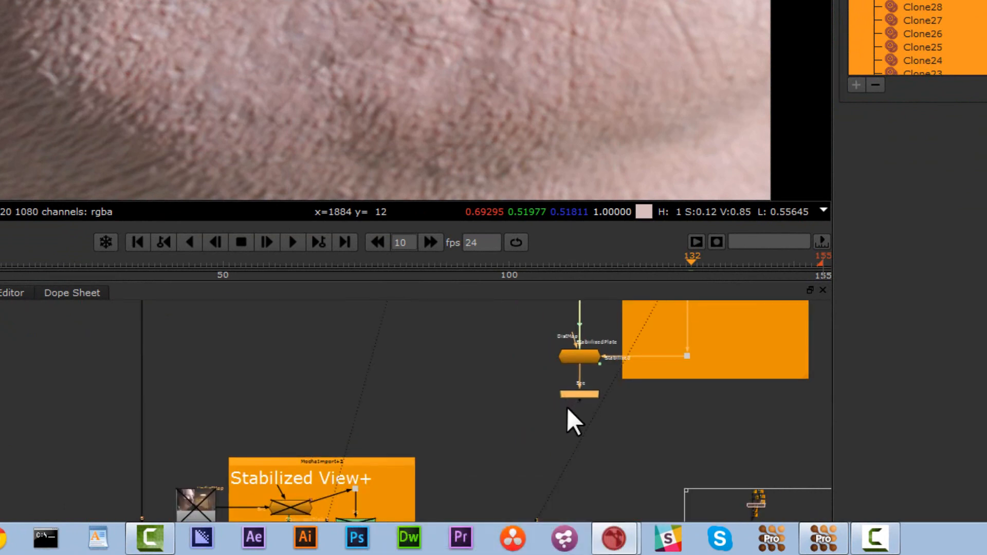
pyautogui.hotkey('ctrl', 'v')
pyautogui.moveTo(526, 445); pyautogui.dragTo(523, 383)
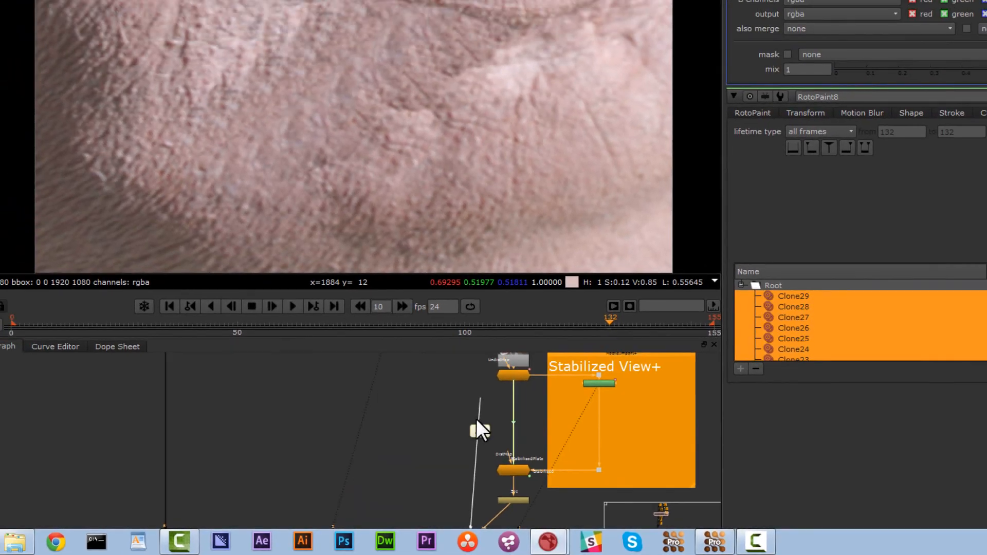
pyautogui.keyDown('alt'); pyautogui.moveTo(476, 418); pyautogui.dragTo(423, 498); pyautogui.keyUp('alt')
pyautogui.moveTo(424, 498); pyautogui.dragTo(422, 429)
pyautogui.keyDown('alt'); pyautogui.moveTo(417, 514); pyautogui.dragTo(428, 383); pyautogui.keyUp('alt')
# Step: View the new merge and the original plate in turn to compare the cleaned face with the untouched footage
pyautogui.click(430, 459)
pyautogui.press('1')
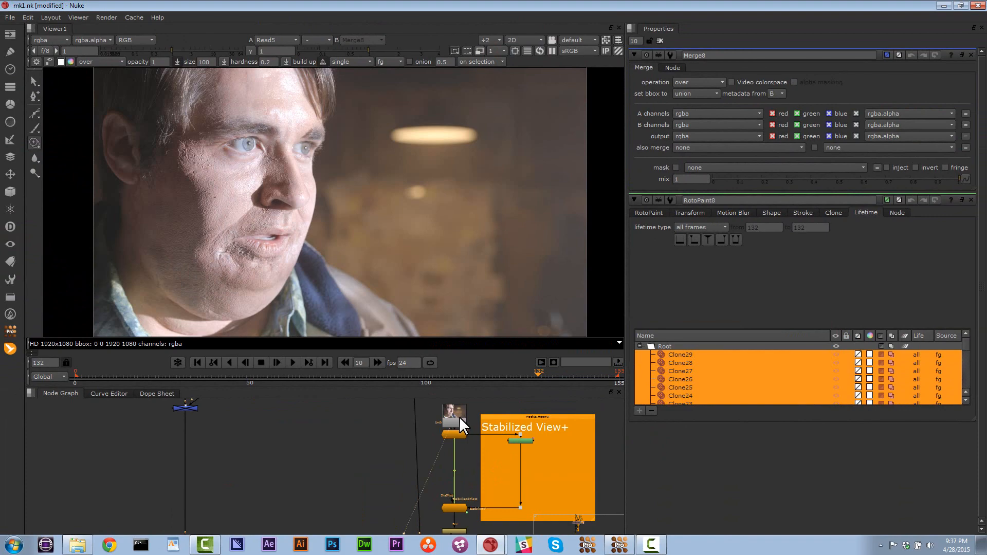
pyautogui.press('1')
pyautogui.press('2')
pyautogui.press('1')
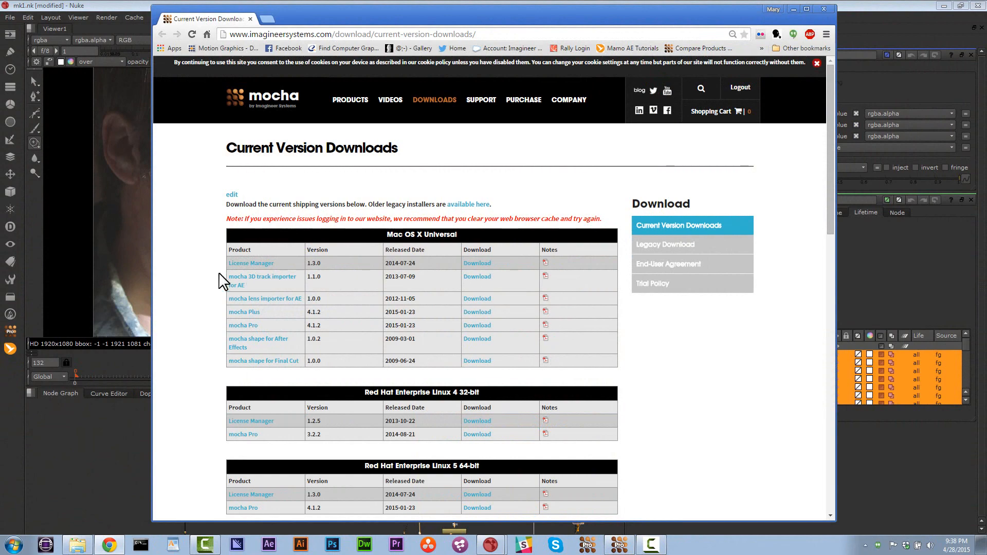
# Step: Switch to the browser, enter "mamo" as the address, and open the Imagineer Systems Videos page to browse its newest entries
pyautogui.moveTo(452, 99)
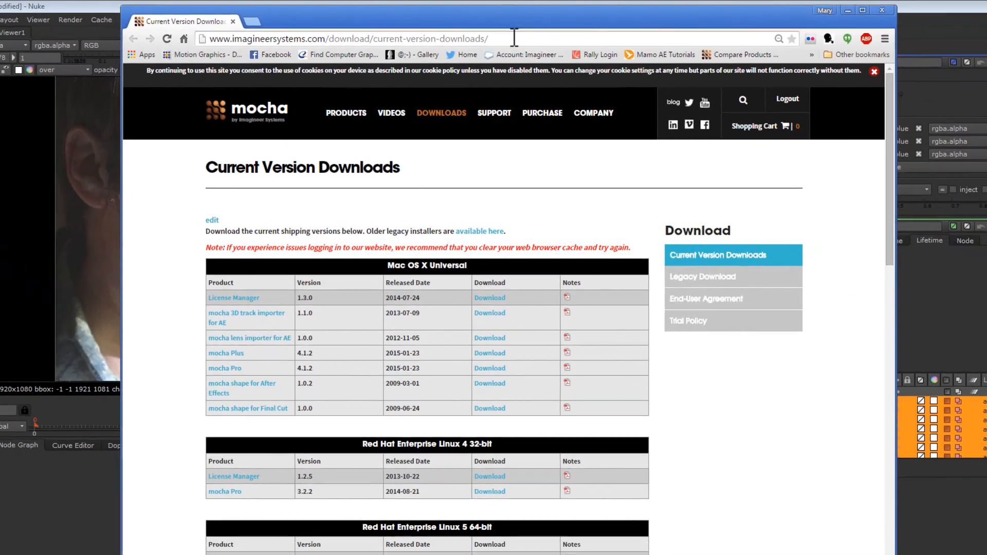
pyautogui.click(530, 44)
pyautogui.write('mamo')
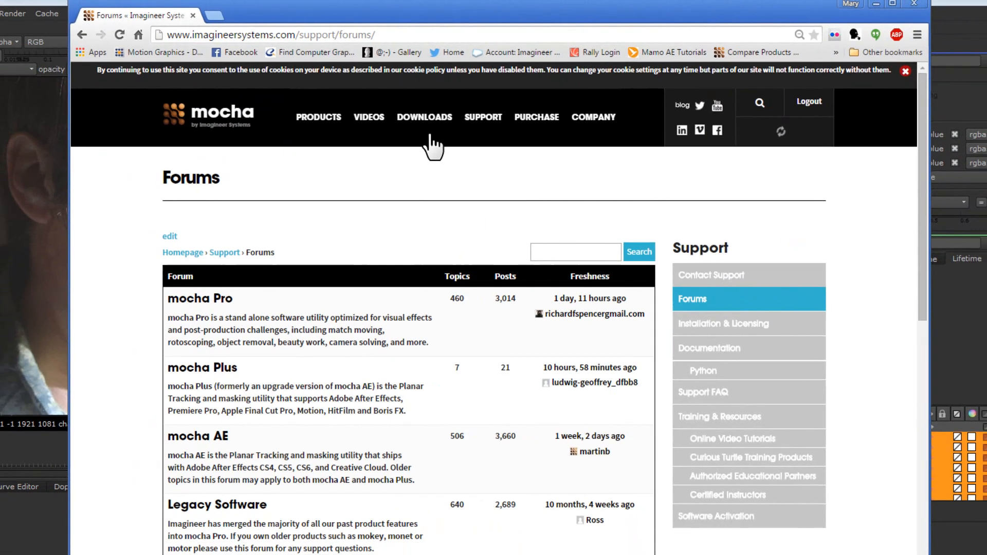
pyautogui.moveTo(359, 131)
pyautogui.click(395, 105)
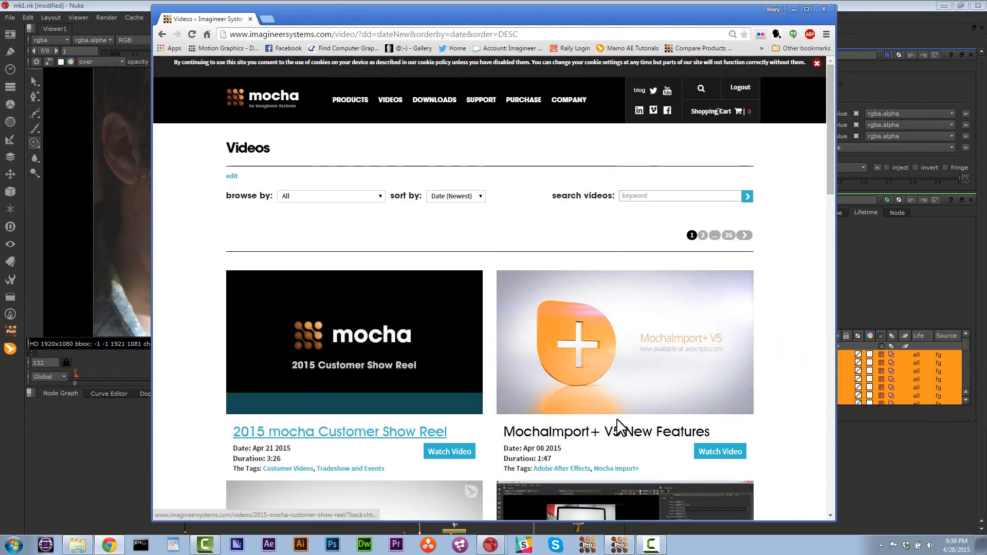
pyautogui.scroll(-1, 796, 183)
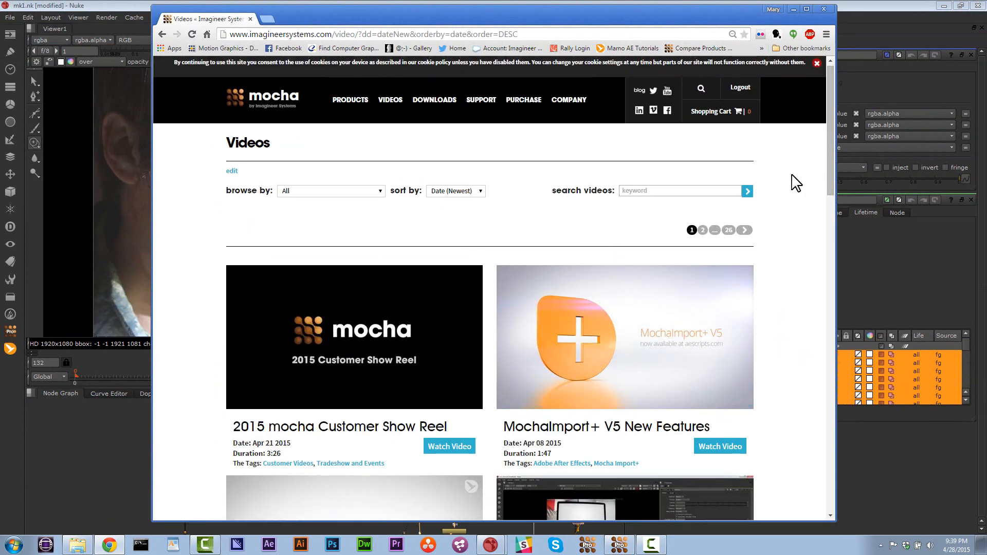